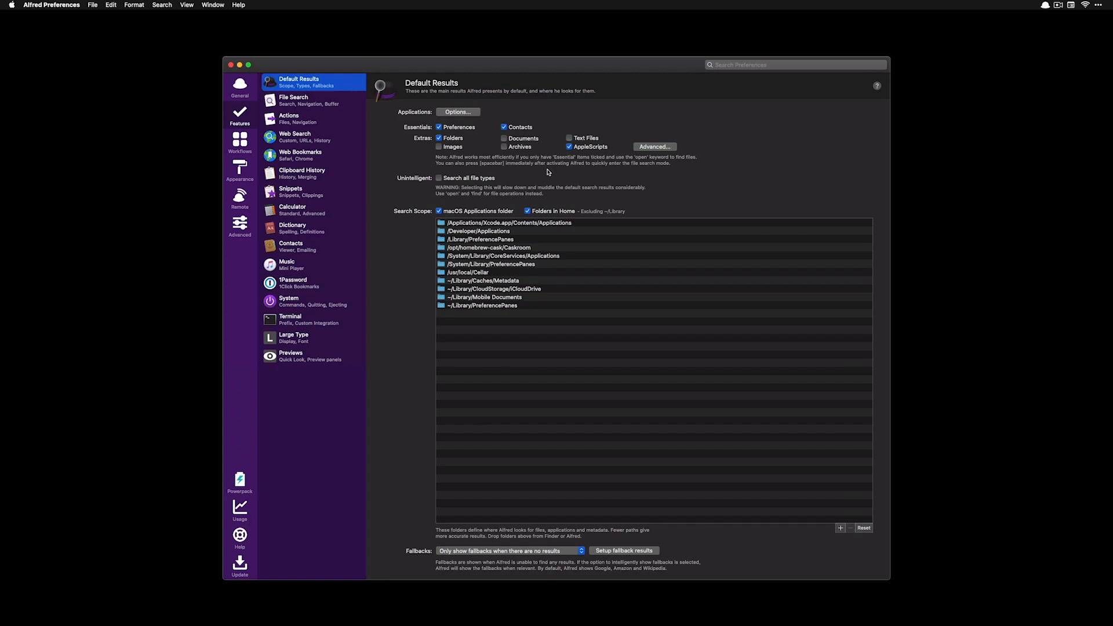
# Step: Search Alfred's default results for "change"
pyautogui.hotkey('alt', 'space')
pyautogui.write('change')
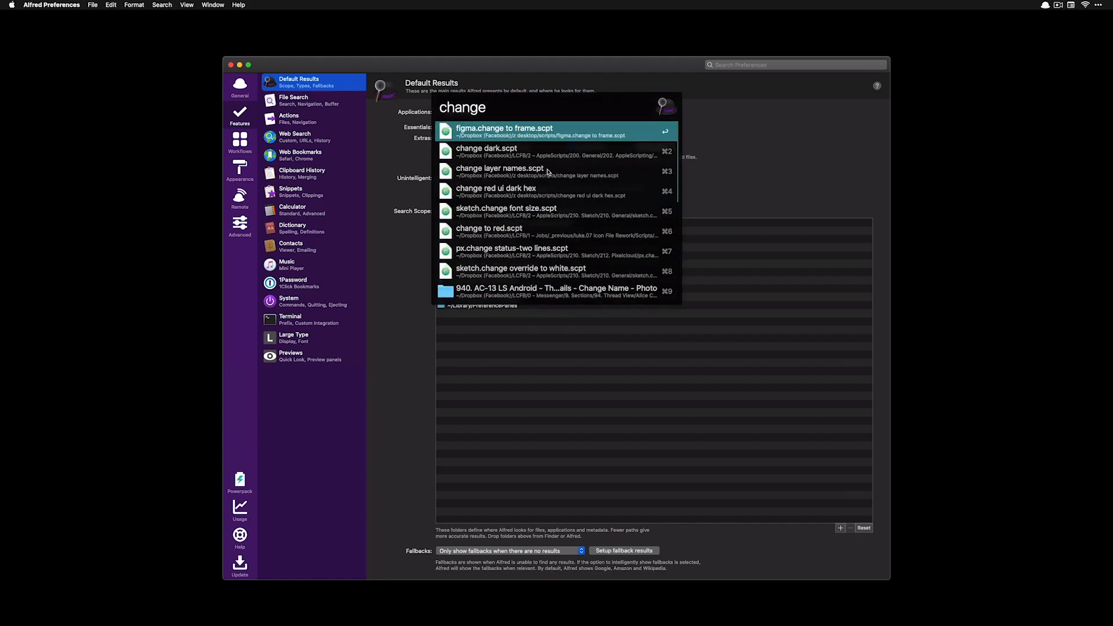
pyautogui.press('Down')
# Step: Replace the query with a file-search-mode lookup for "change dark", then dismiss Alfred
pyautogui.press('super+a')
pyautogui.press('space')
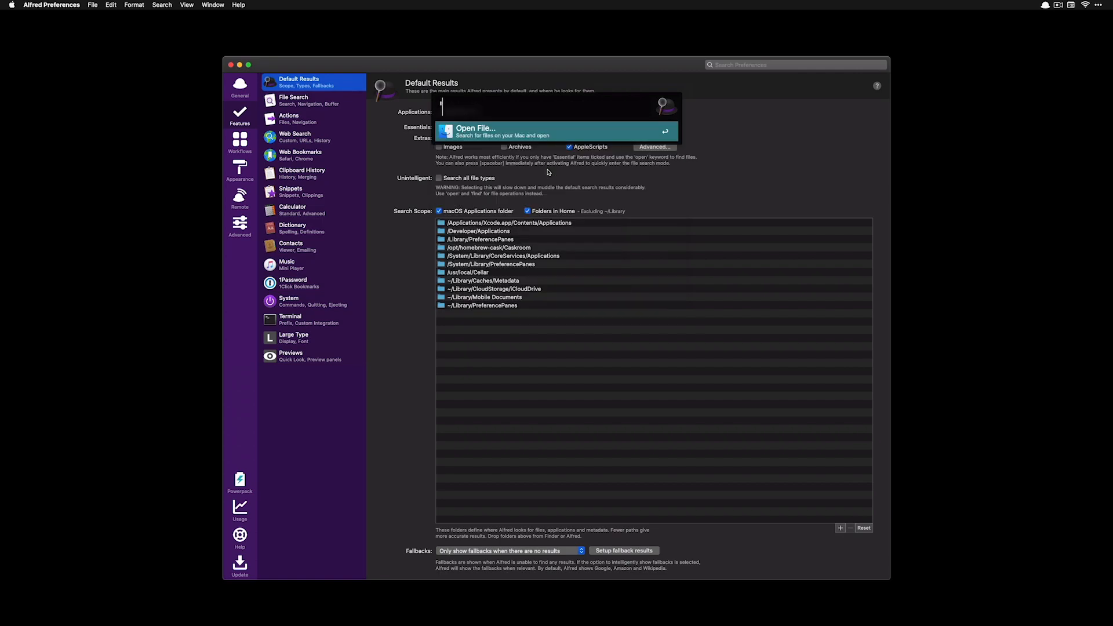
pyautogui.write('change')
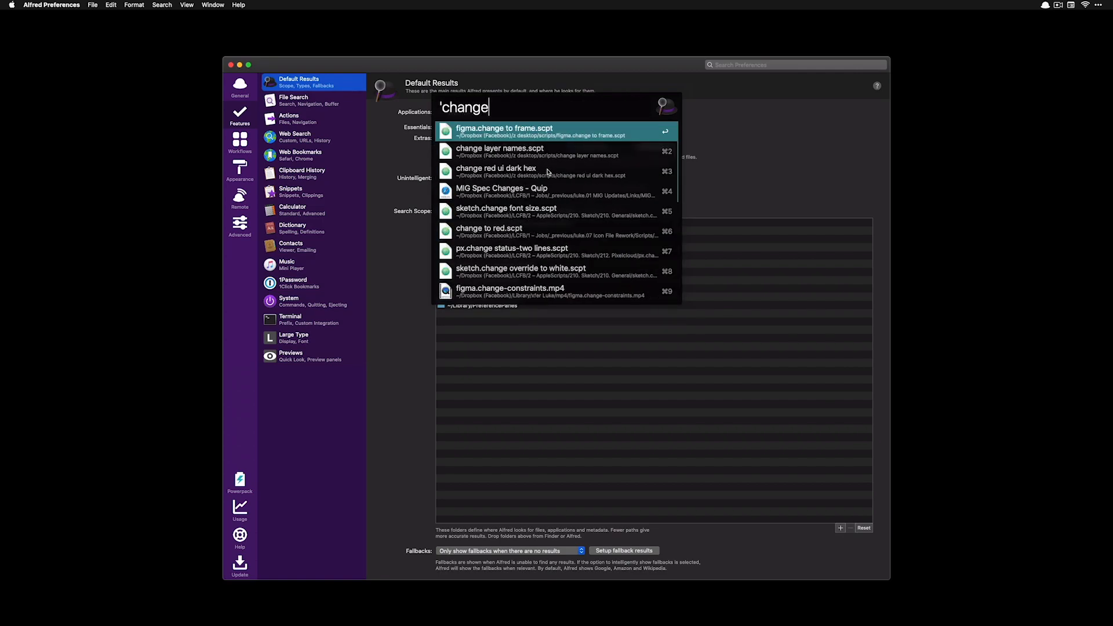
pyautogui.write(' dark')
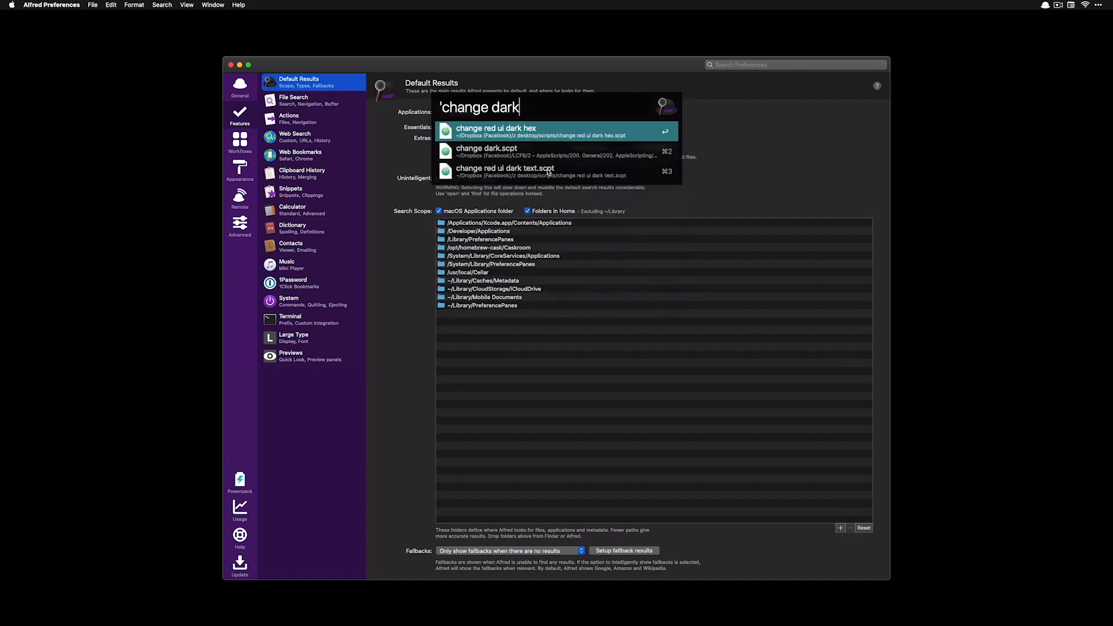
pyautogui.press('Down')
pyautogui.press('Escape')
# Step: Search Alfred's default results for "change dar" without file-search mode, and open the advanced options for extra result types
pyautogui.press('super+space')
pyautogui.write('c')
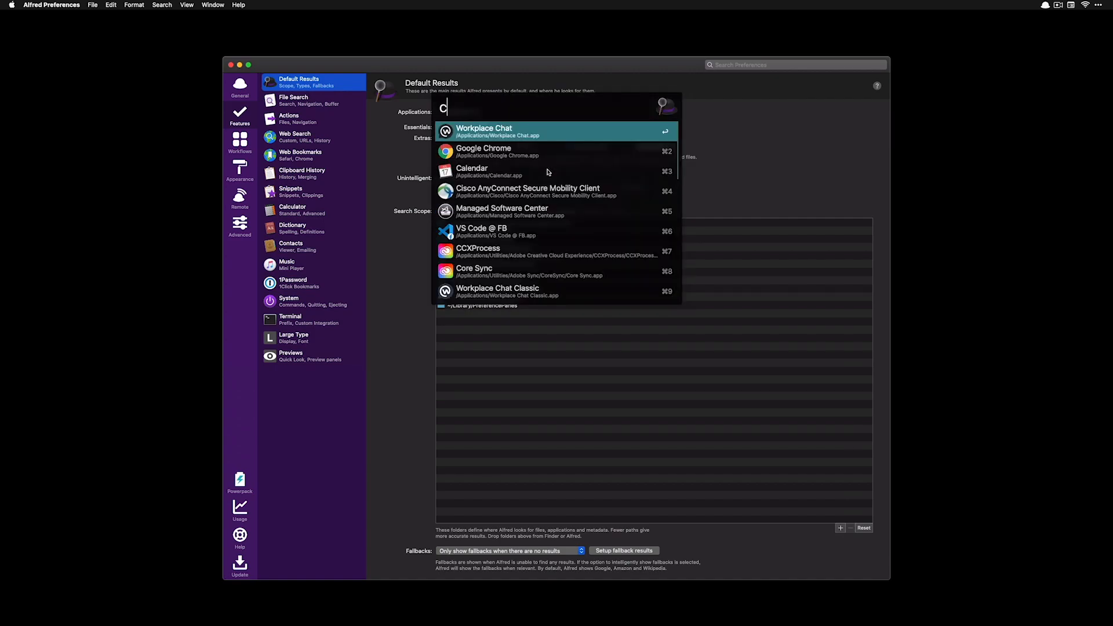
pyautogui.write('hange dar')
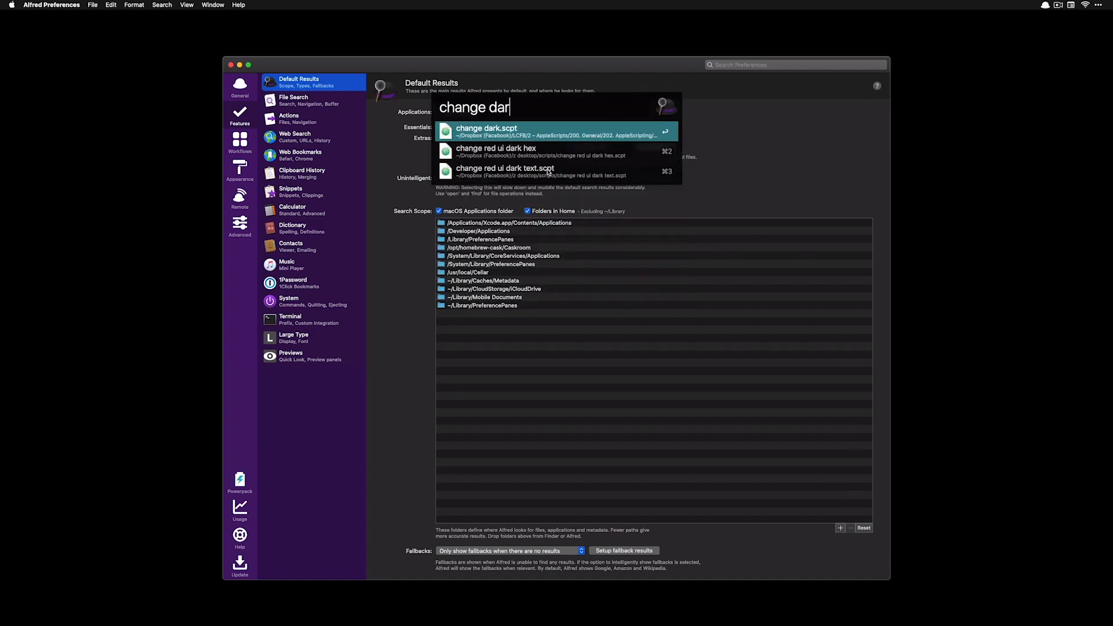
pyautogui.press('Return')
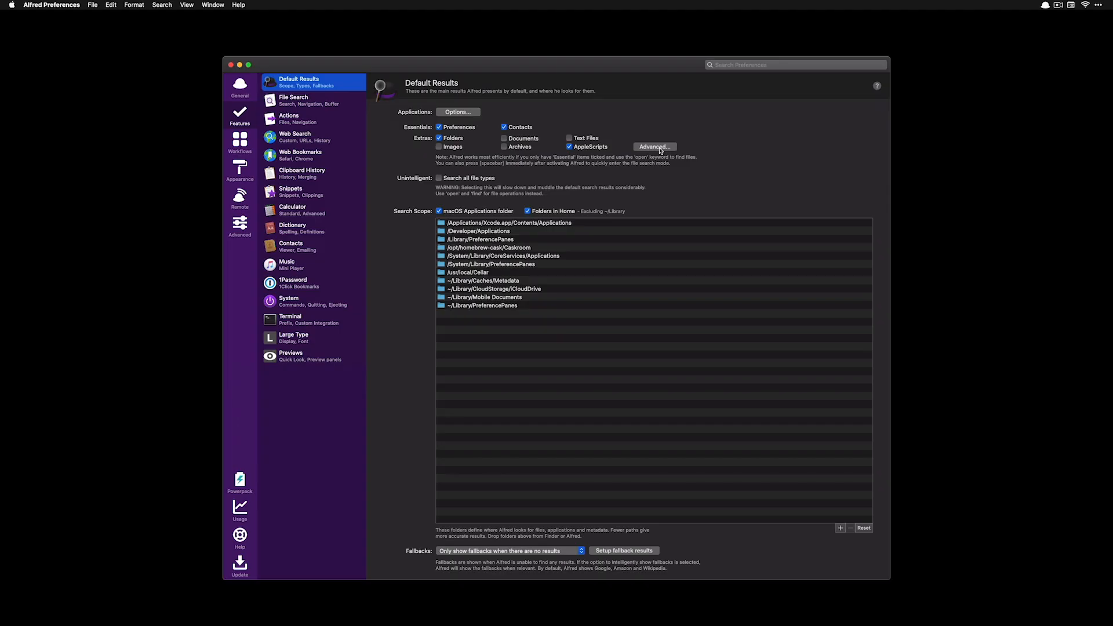
pyautogui.click(654, 147)
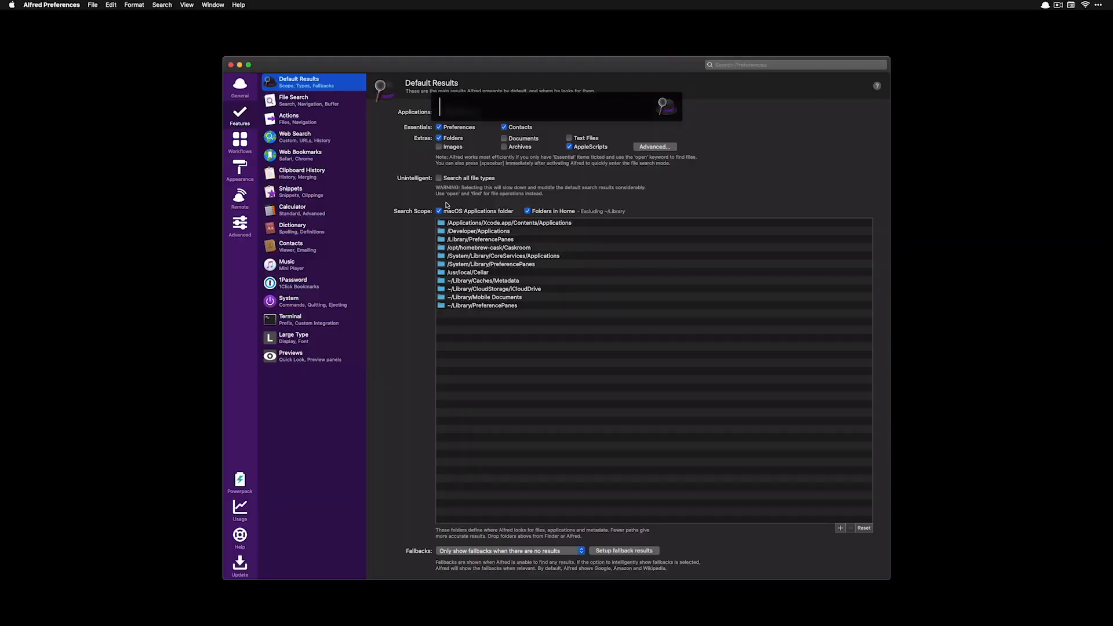
# Step: Run a Google search for "how to make cake" from Alfred's fallback results
pyautogui.write('how to am')
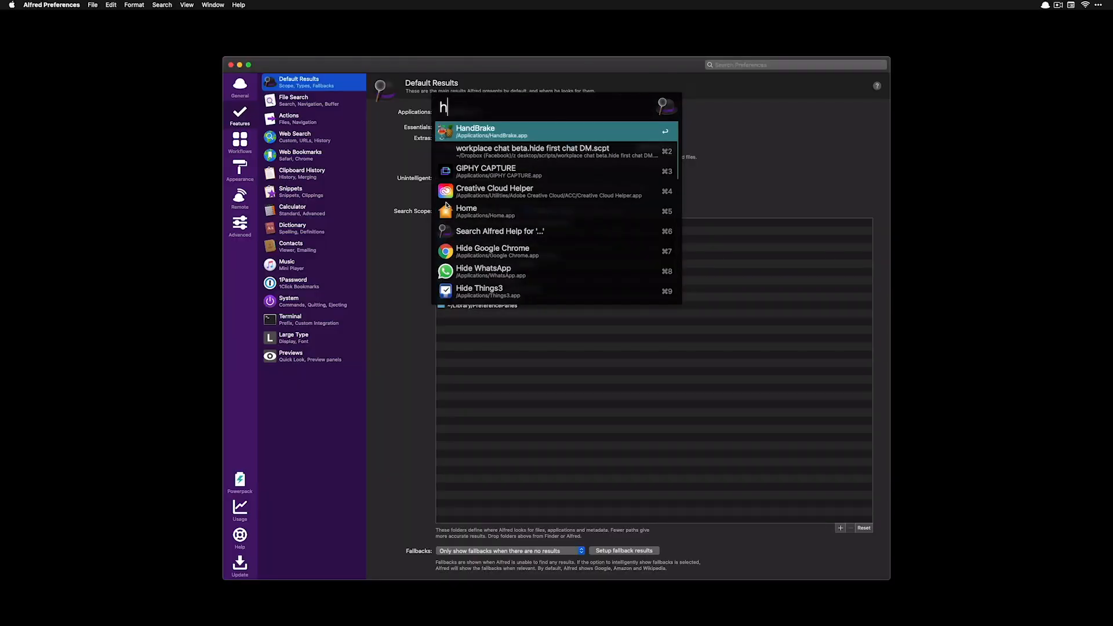
pyautogui.press('BackSpace')
pyautogui.press('BackSpace')
pyautogui.write('makecake')
pyautogui.press('BackSpace')
pyautogui.press('BackSpace')
pyautogui.press('BackSpace')
pyautogui.press('BackSpace')
pyautogui.write('cake')
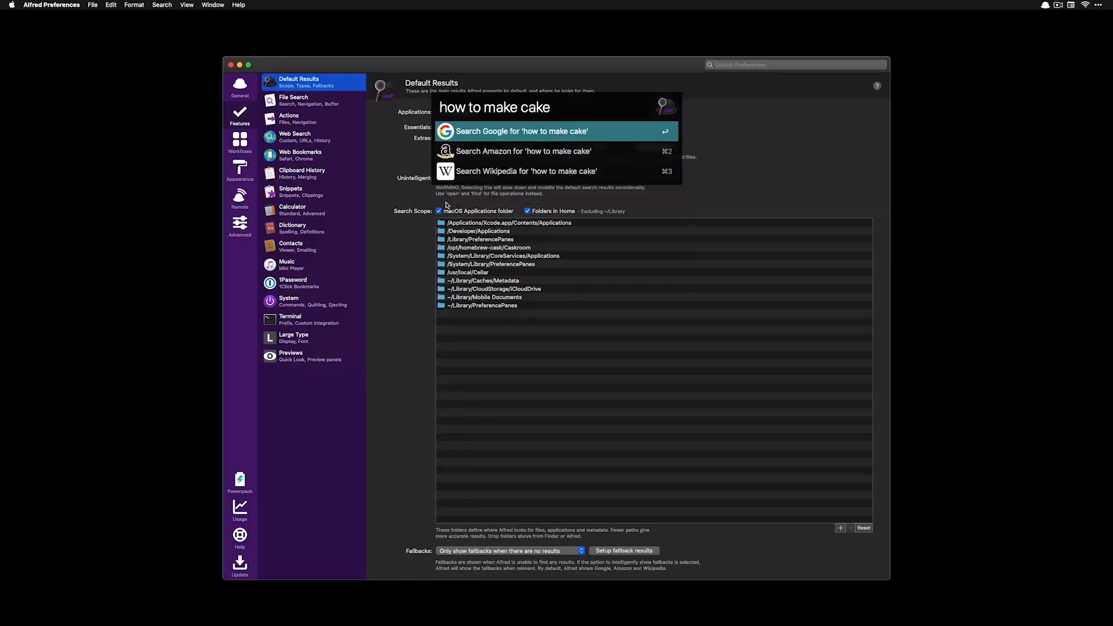
pyautogui.press('Return')
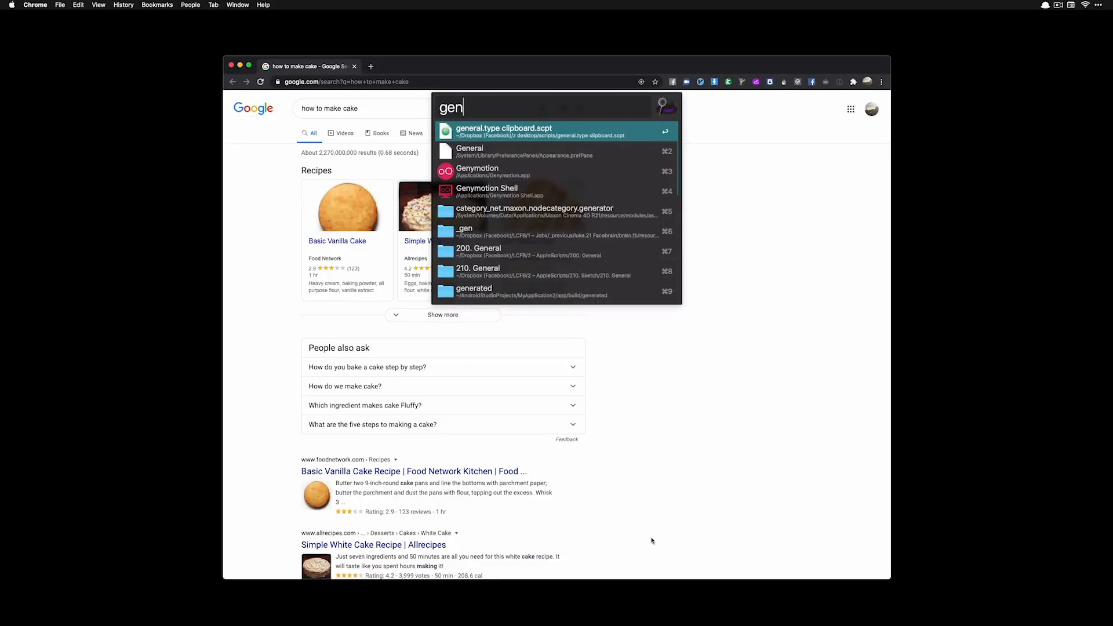
# Step: Search Alfred for "gen" and open the General system preference pane from the results
pyautogui.write('ener')
pyautogui.press('Down')
pyautogui.press('Return')
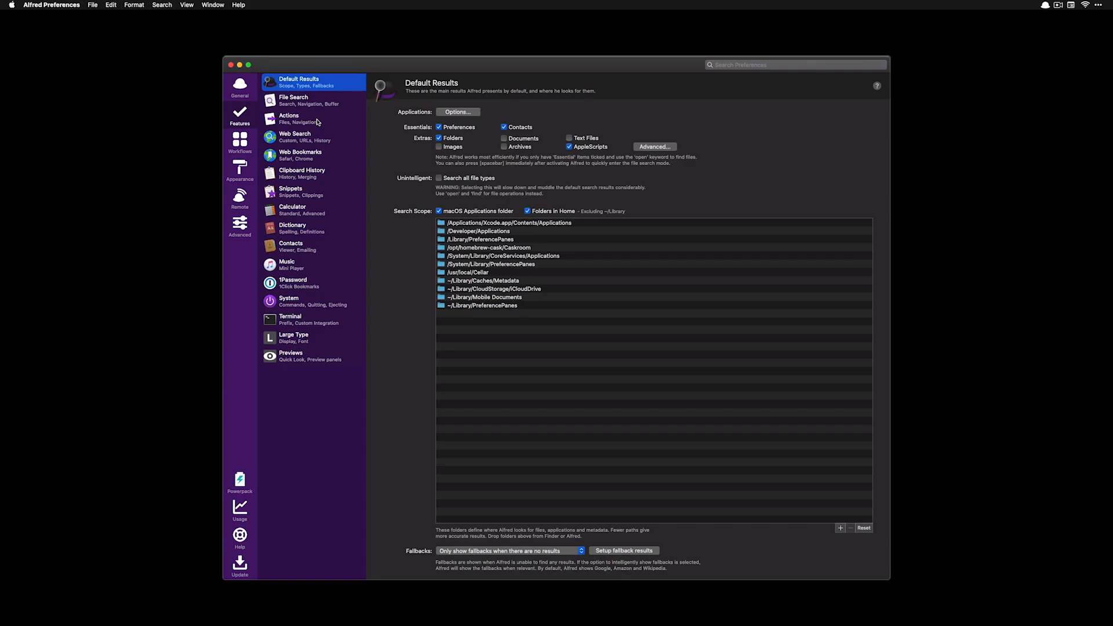
# Step: Switch to Chrome and search Google Maps for "ikea" in a new tab
pyautogui.hotkey('alt', 'space')
pyautogui.write('ch')
pyautogui.press('Return')
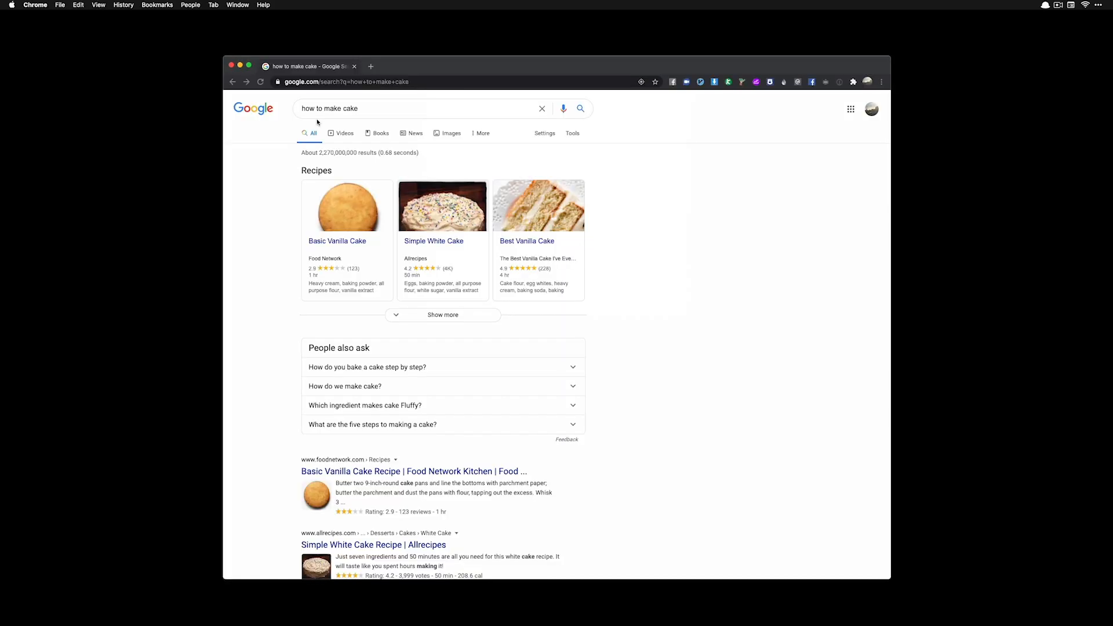
pyautogui.press('super+t')
pyautogui.write('maps')
pyautogui.press('Return')
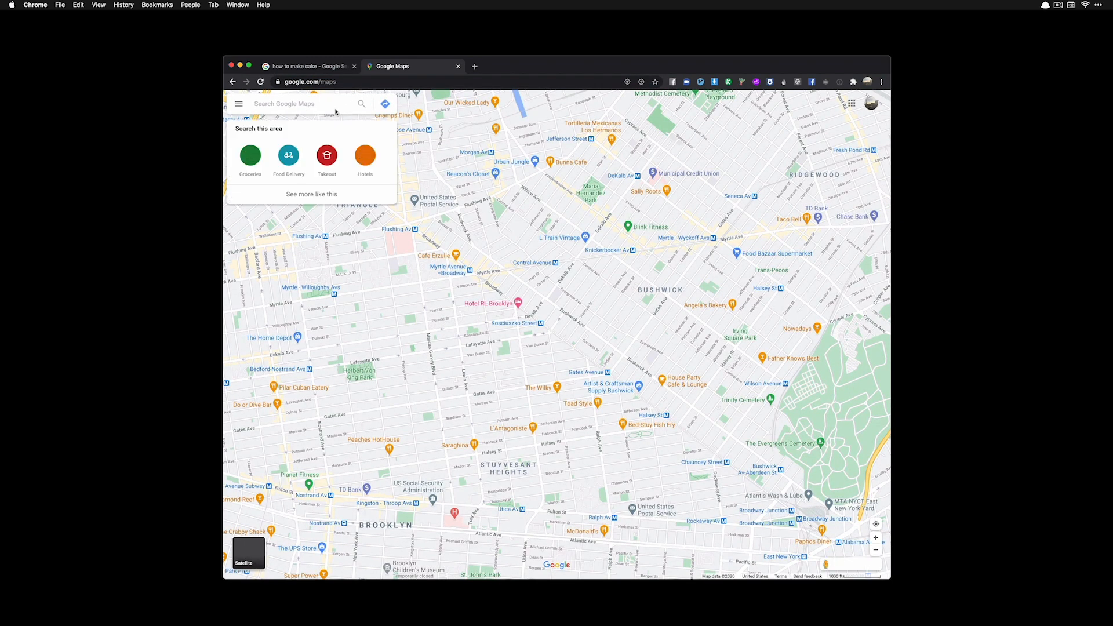
pyautogui.write('ikea')
pyautogui.press('Return')
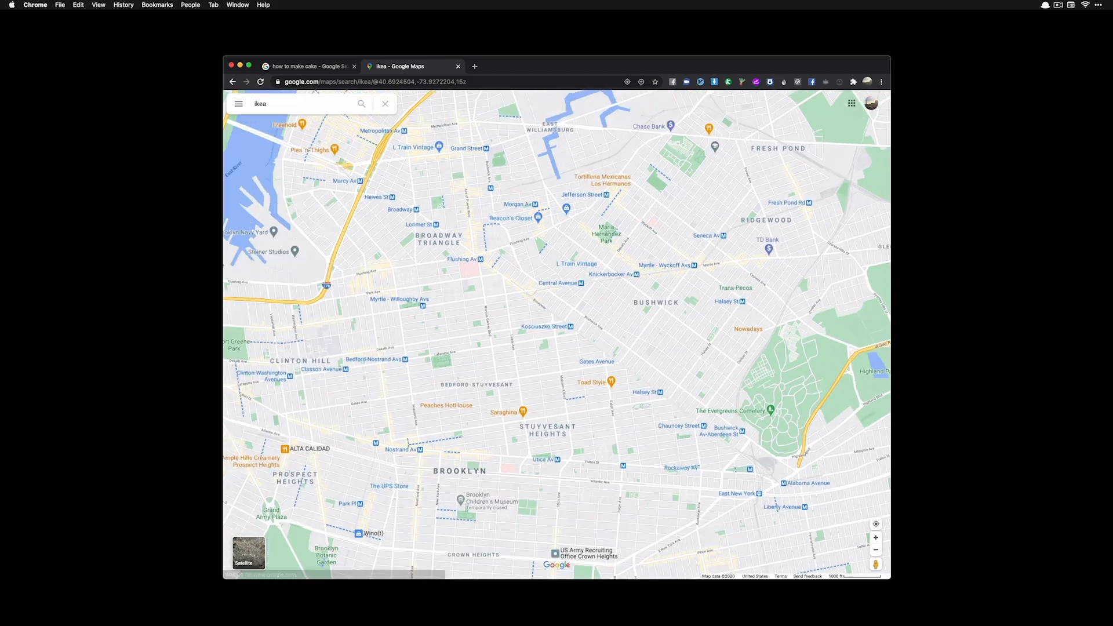
# Step: Open Alfred Preferences and select the Google Maps keyword entry in the Web Search feature
pyautogui.press('super+space')
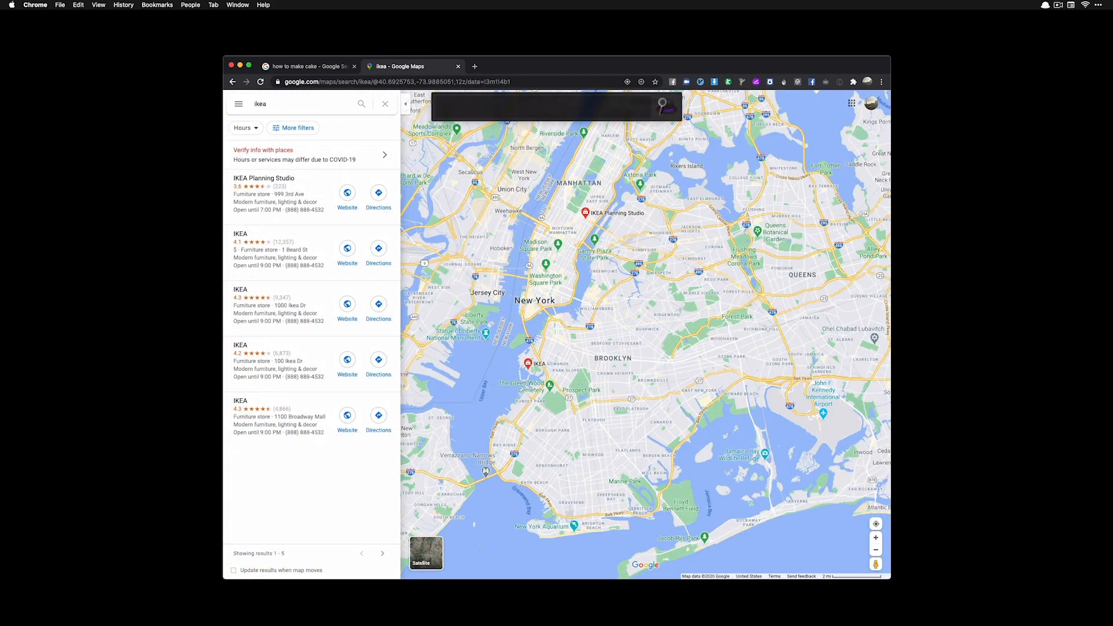
pyautogui.press('super+comma')
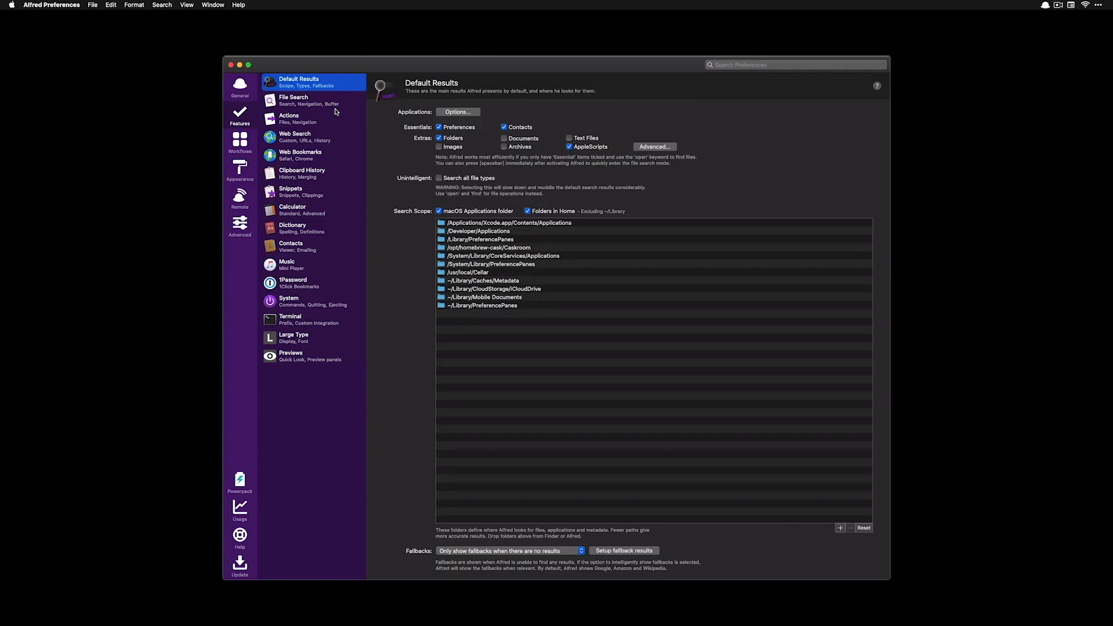
pyautogui.click(1045, 6)
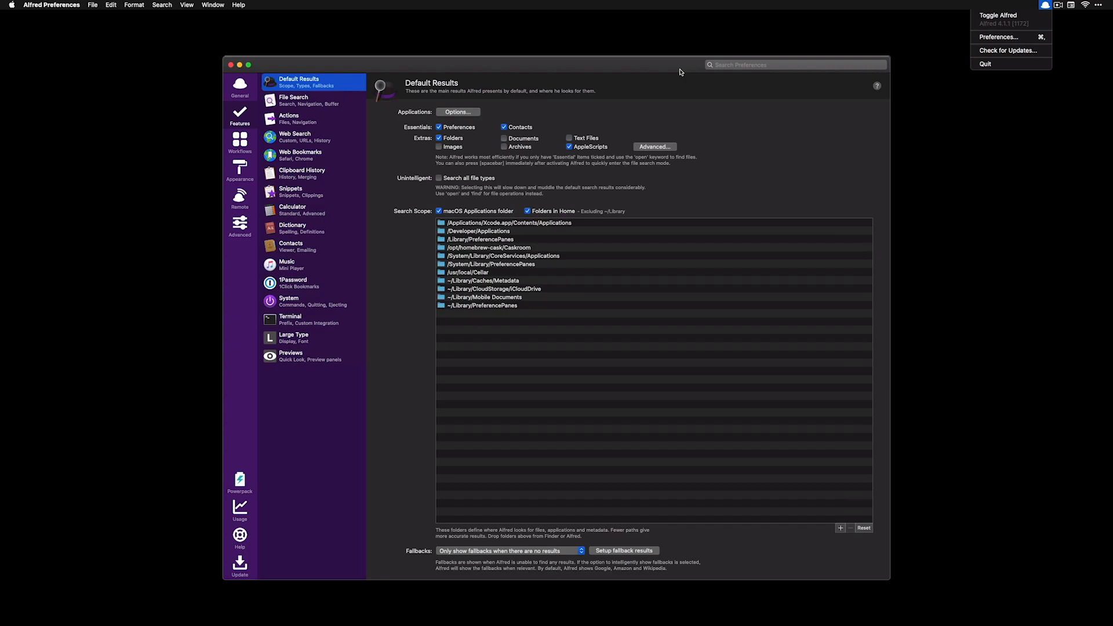
pyautogui.click(315, 106)
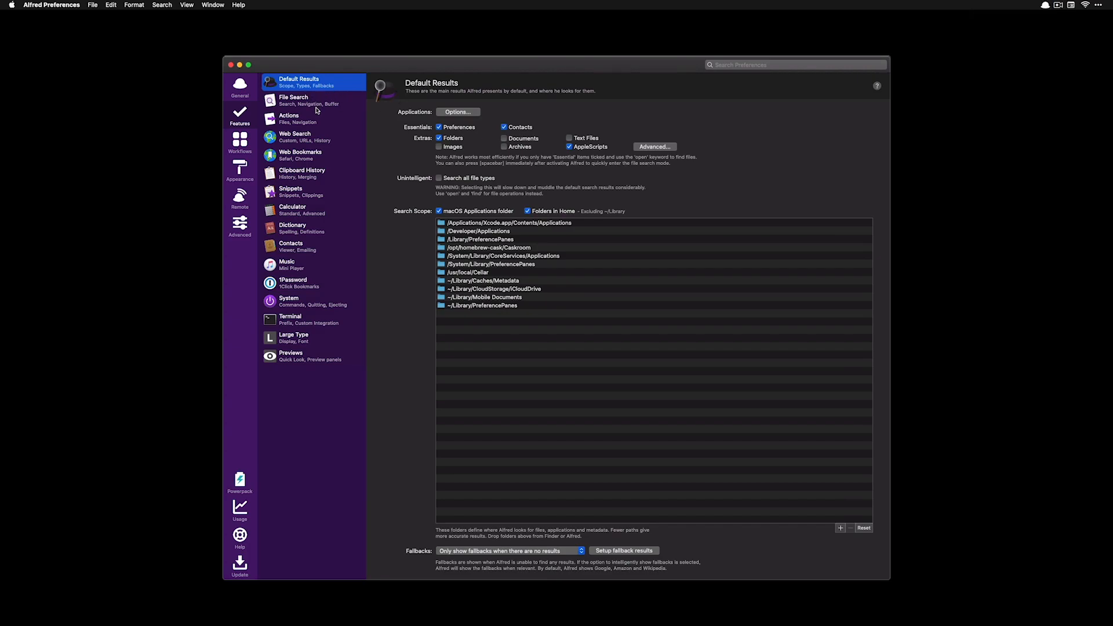
pyautogui.click(322, 140)
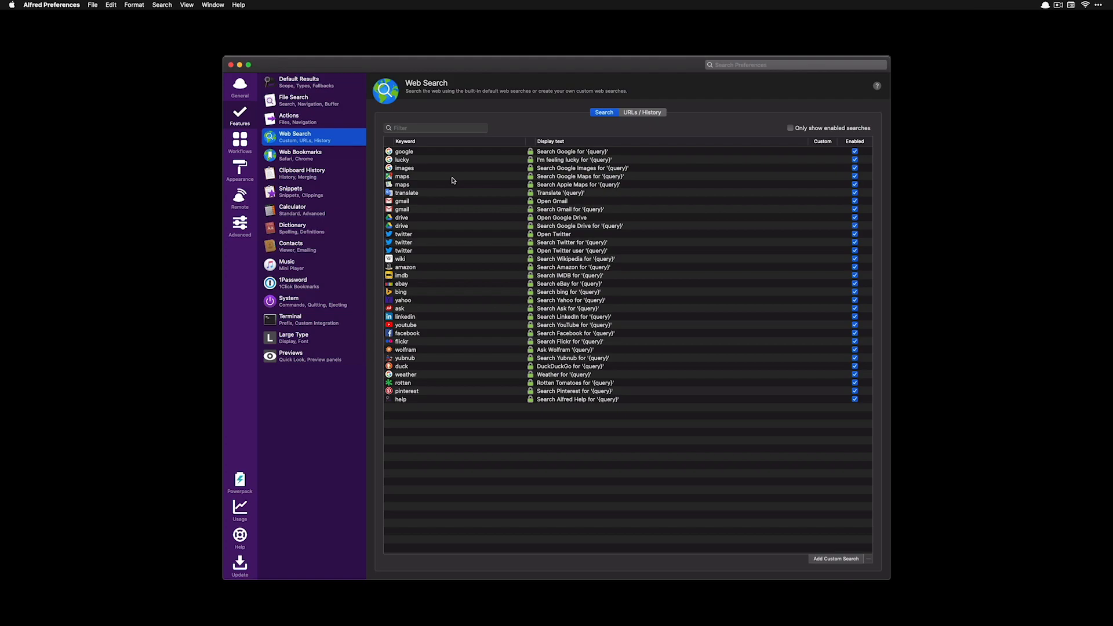
pyautogui.click(452, 177)
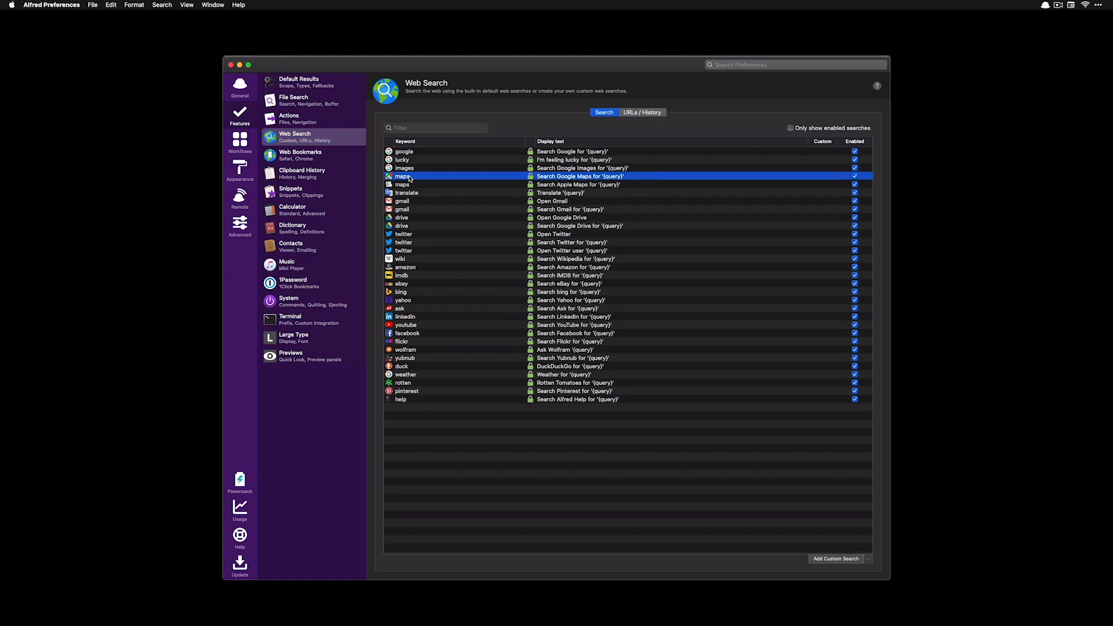
# Step: Enter "where is ikea" in Alfred, replace it with "maps ikea", and run the Google Maps search
pyautogui.hotkey('alt', 'space')
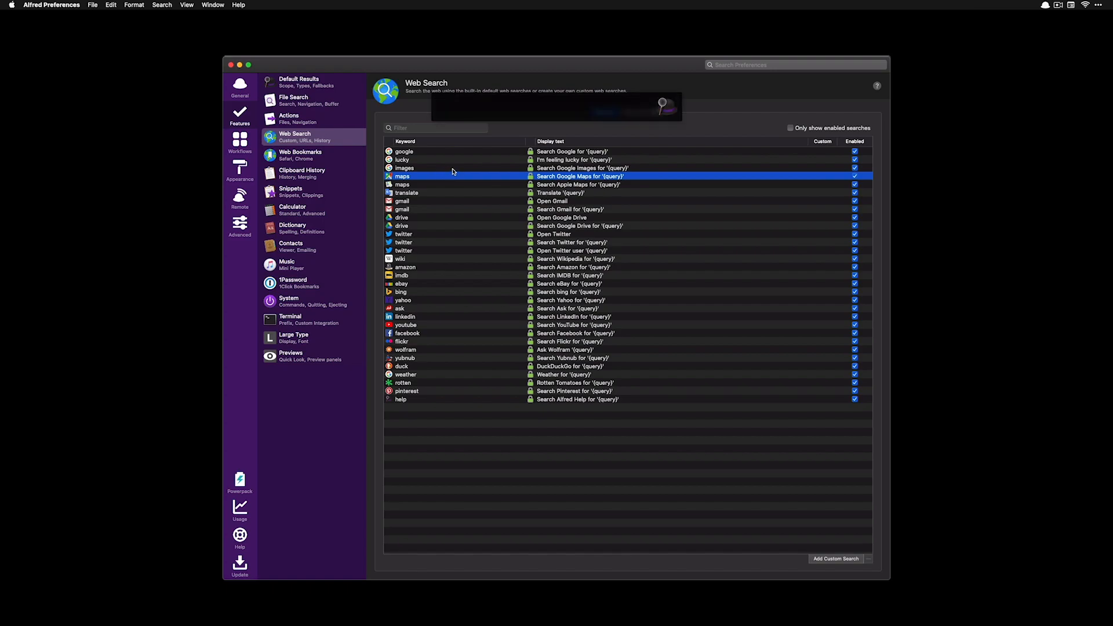
pyautogui.write('where is ikea')
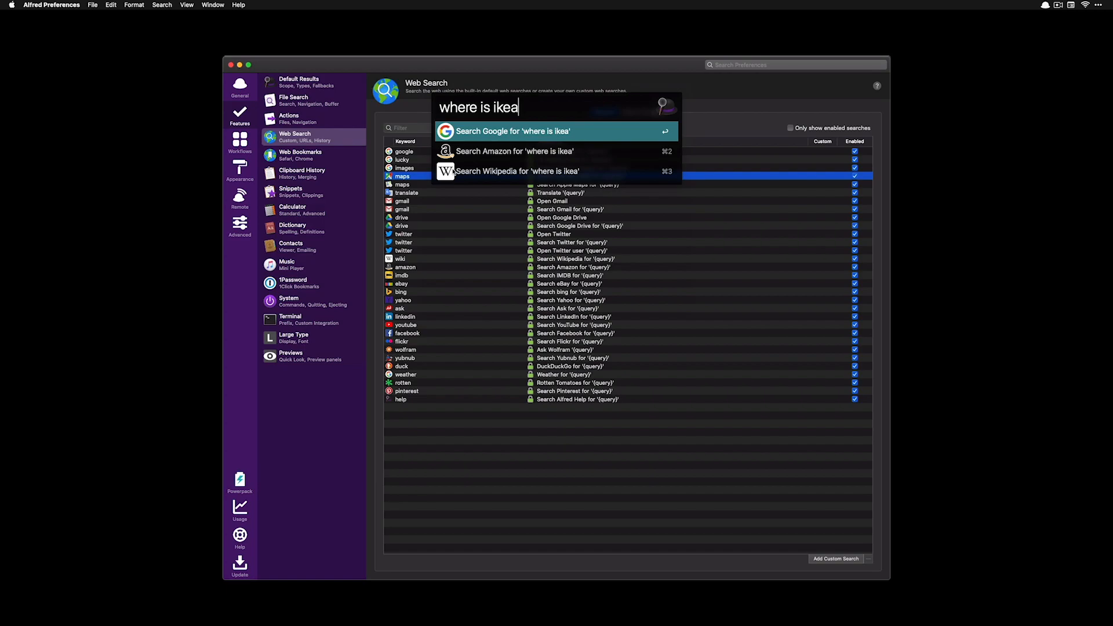
pyautogui.press('super+a')
pyautogui.write('maps')
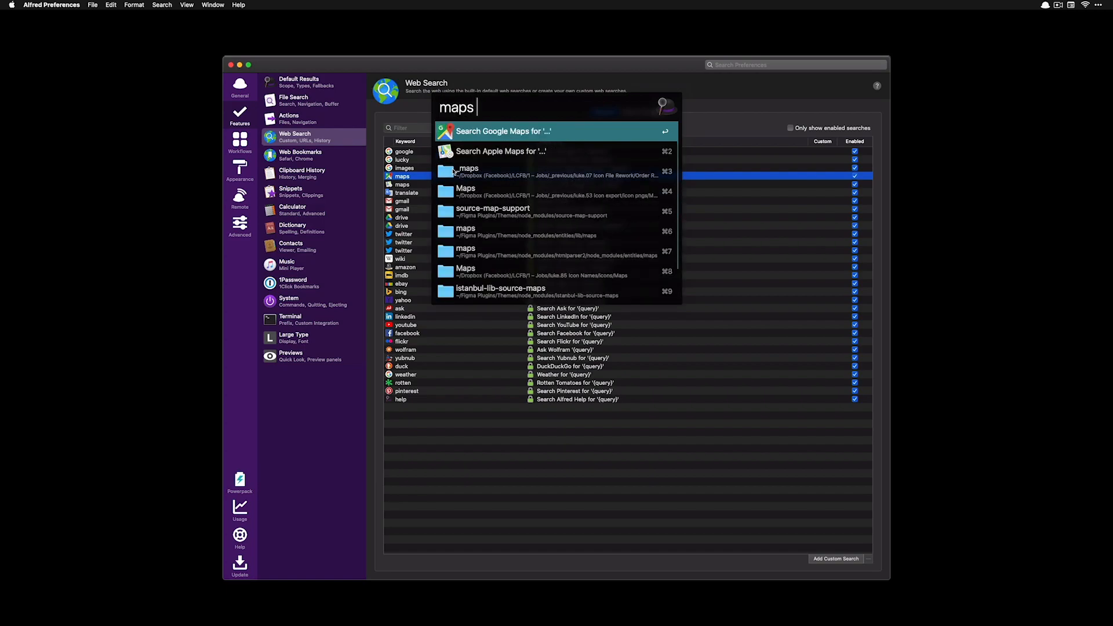
pyautogui.write(' ikea')
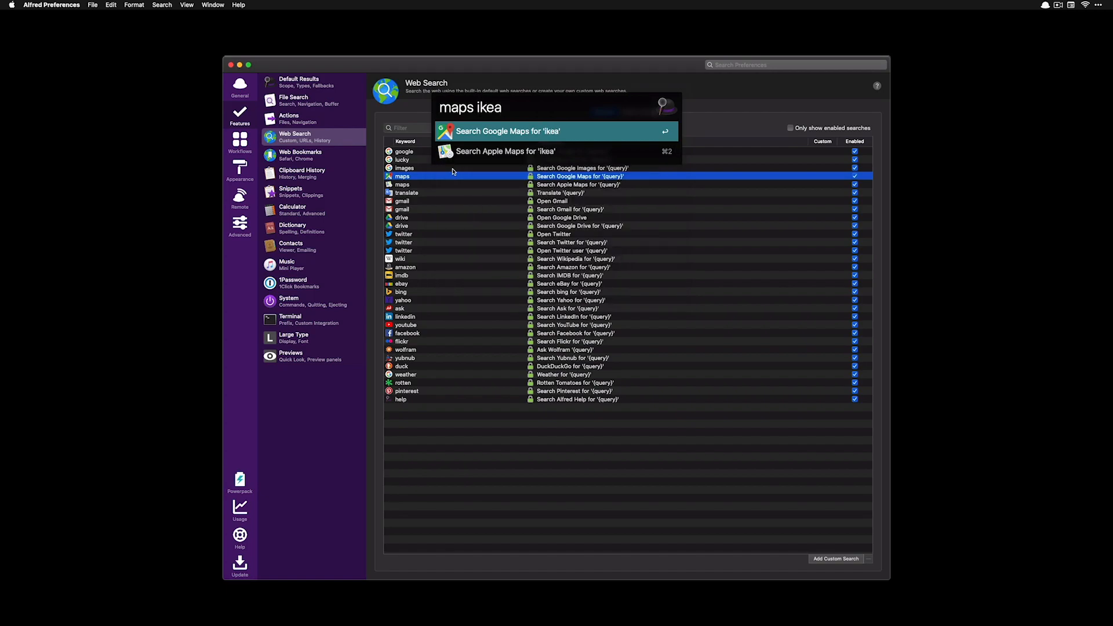
pyautogui.press('Return')
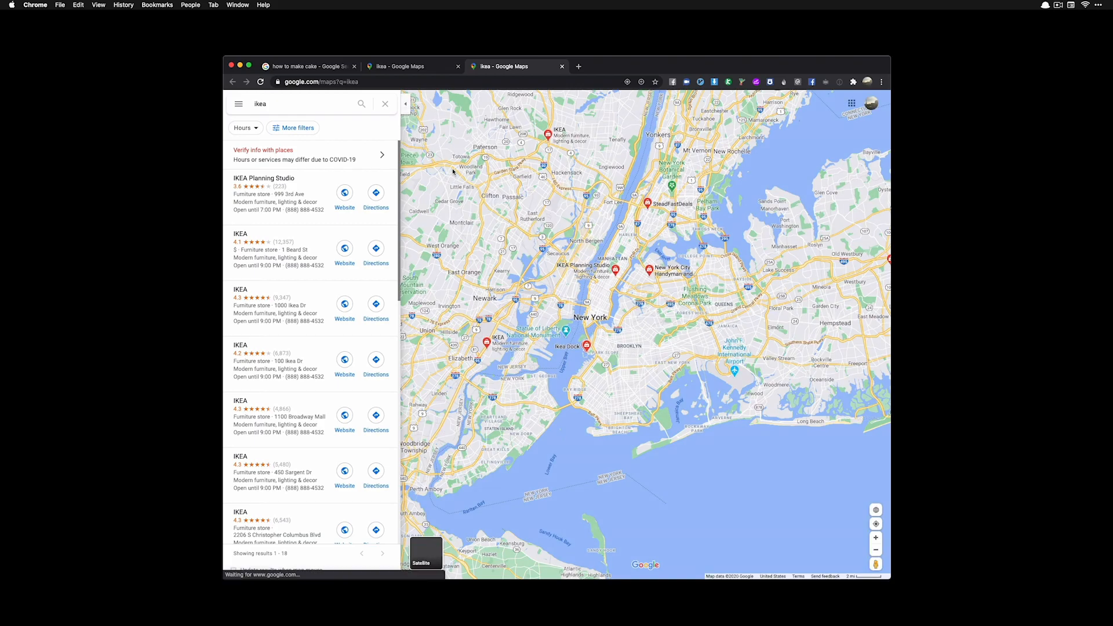
# Step: Return to Alfred Preferences, search YouTube for "the productiviy sho" with Alfred's youtube keyword, and close the results tab
pyautogui.press('super+Tab')
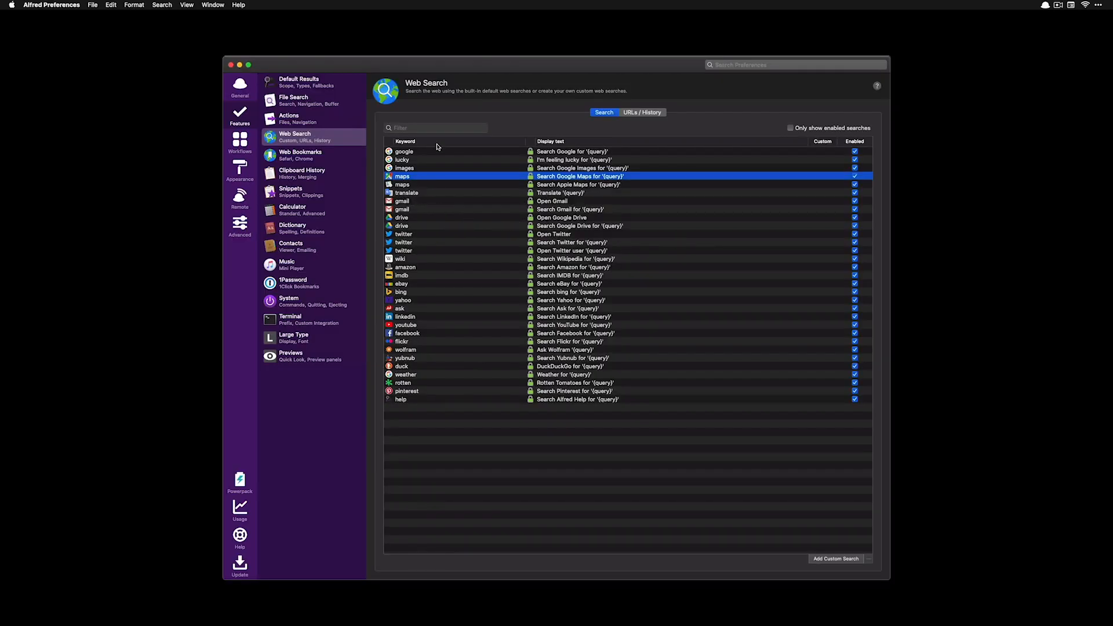
pyautogui.hotkey('alt', 'space')
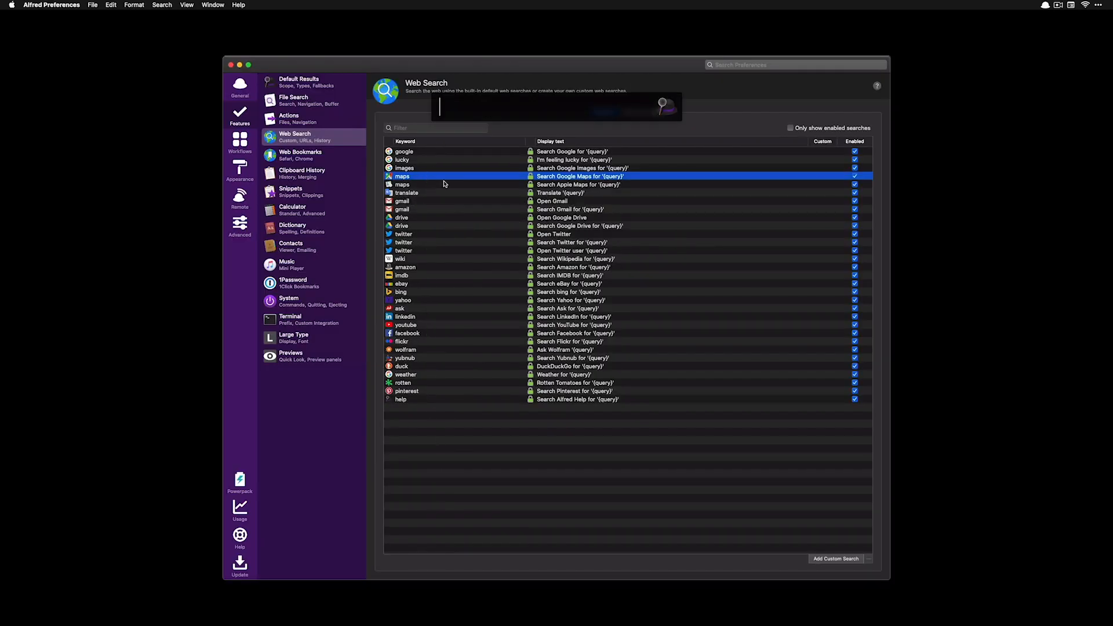
pyautogui.write('youtube thep prud')
pyautogui.press('BackSpace')
pyautogui.press('BackSpace')
pyautogui.write('oductiviy sho')
pyautogui.press('Return')
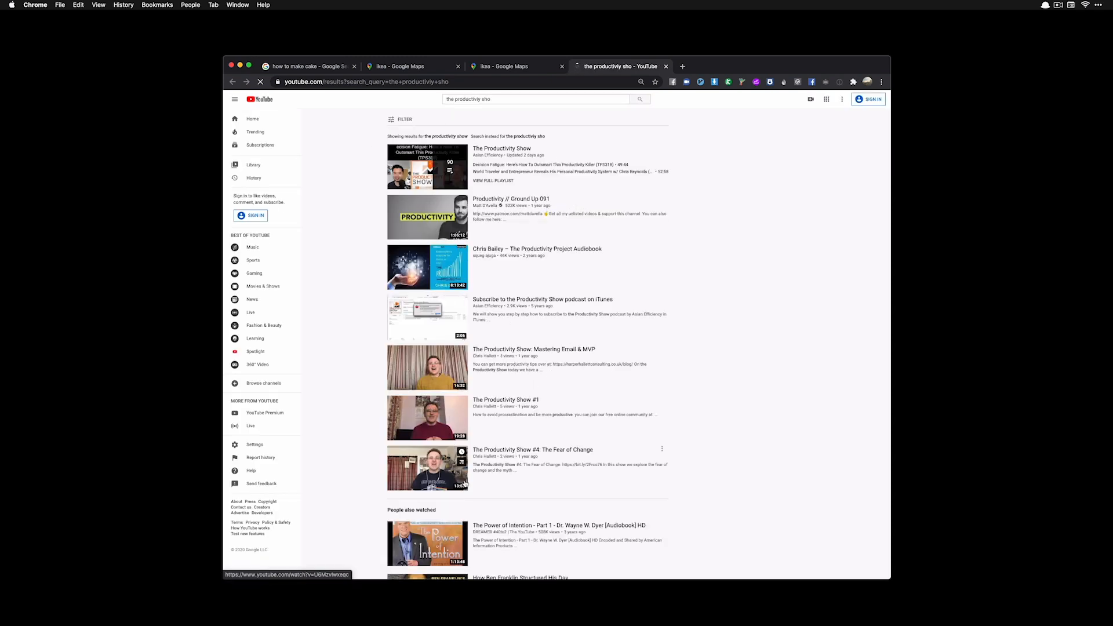
pyautogui.press('super+w')
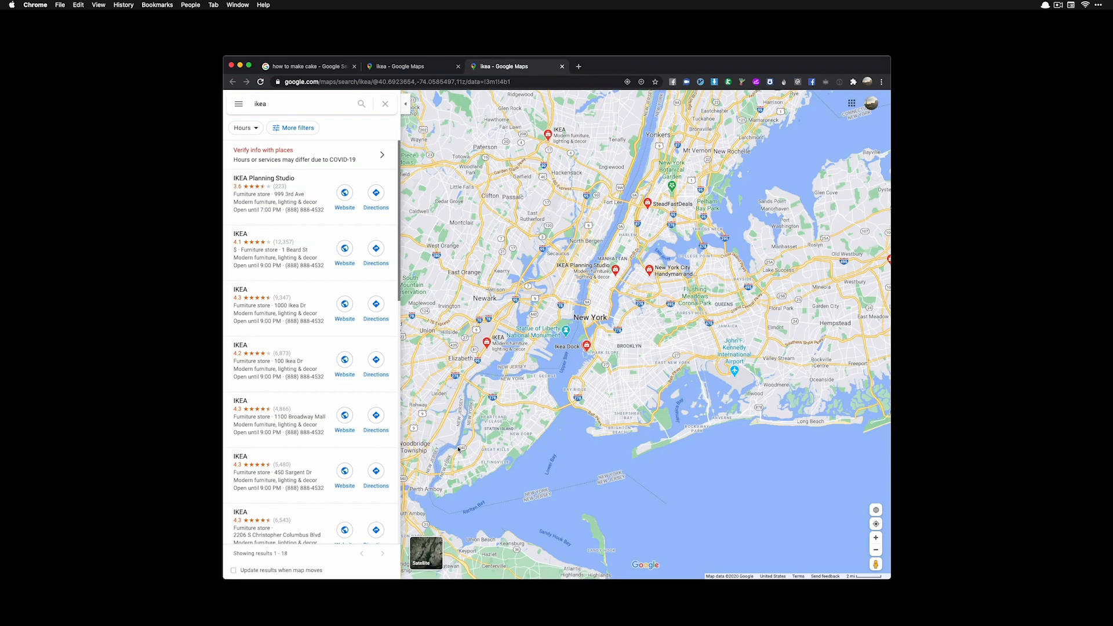
# Step: Return to Alfred Preferences and run another Google Maps search for "ikea" using Alfred's maps keyword
pyautogui.press('super+Tab')
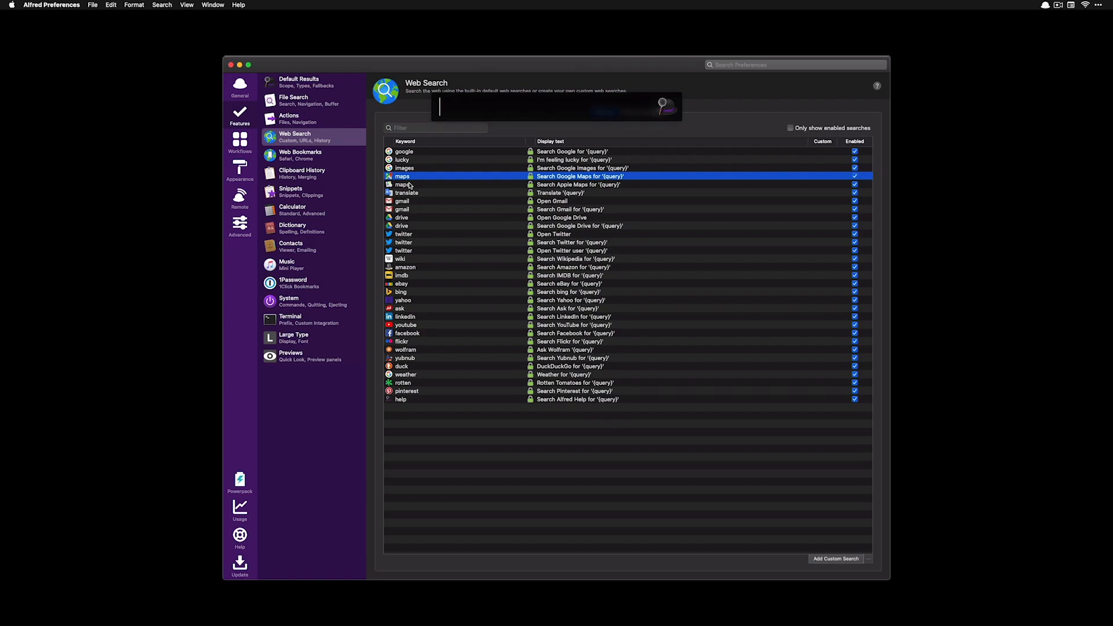
pyautogui.write('map')
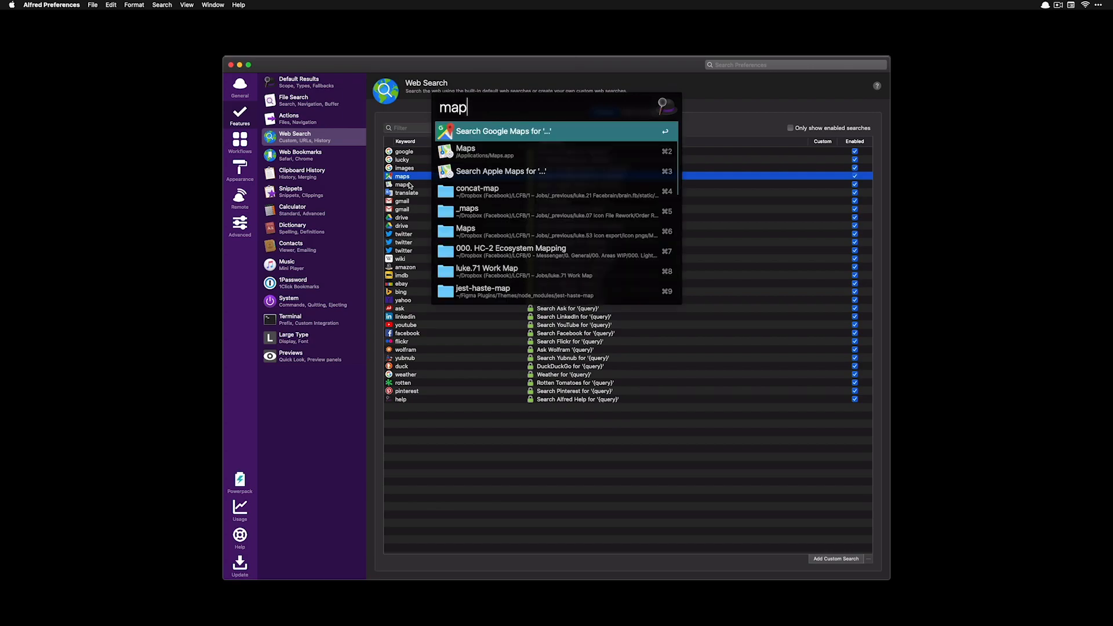
pyautogui.write('s')
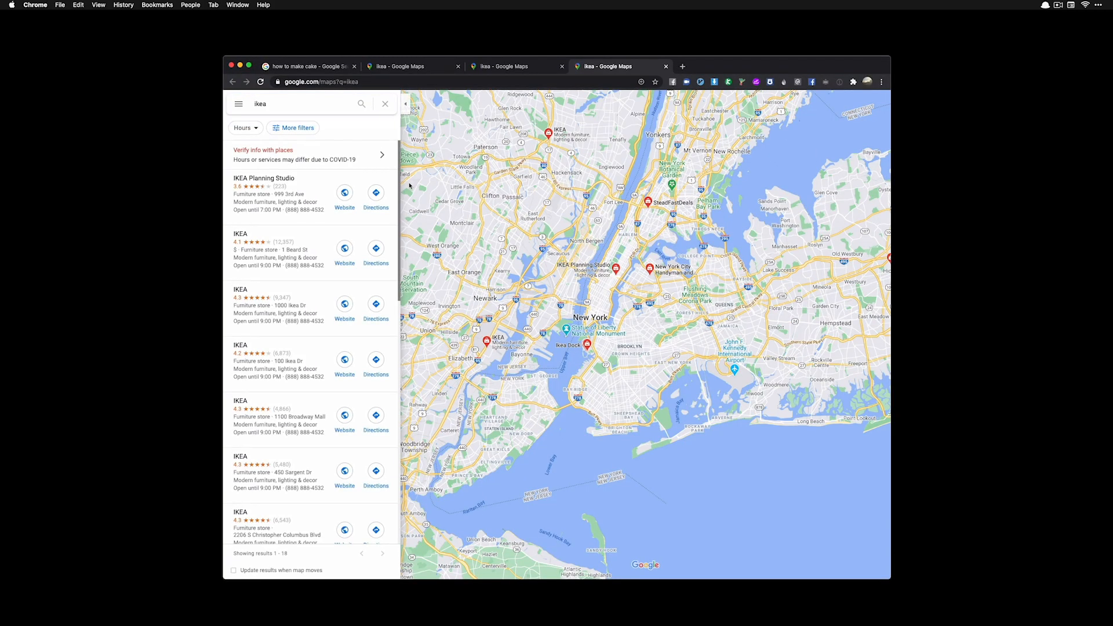
# Step: Look up Alfred's "amazon" web search keyword and dismiss the search without running it
pyautogui.hotkey('alt', 'space')
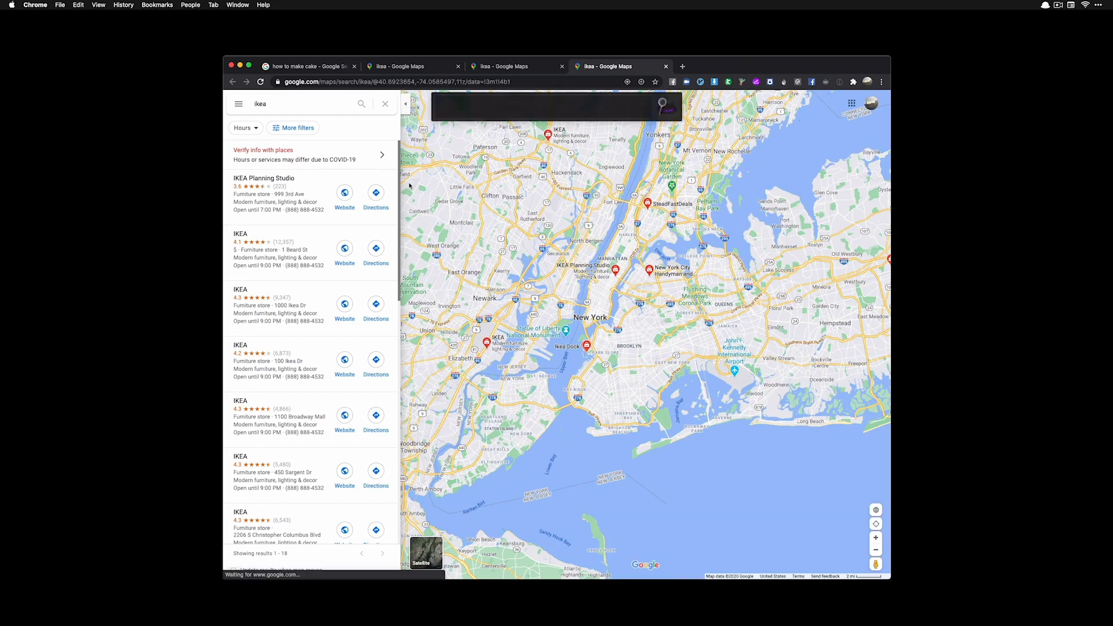
pyautogui.write('amazon')
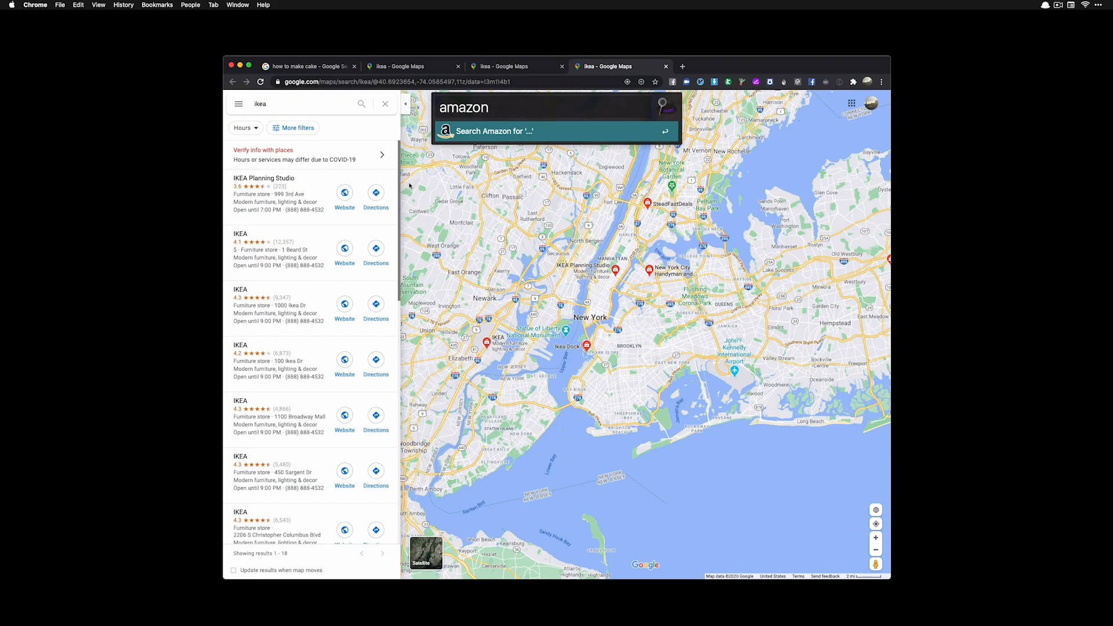
pyautogui.press('Escape')
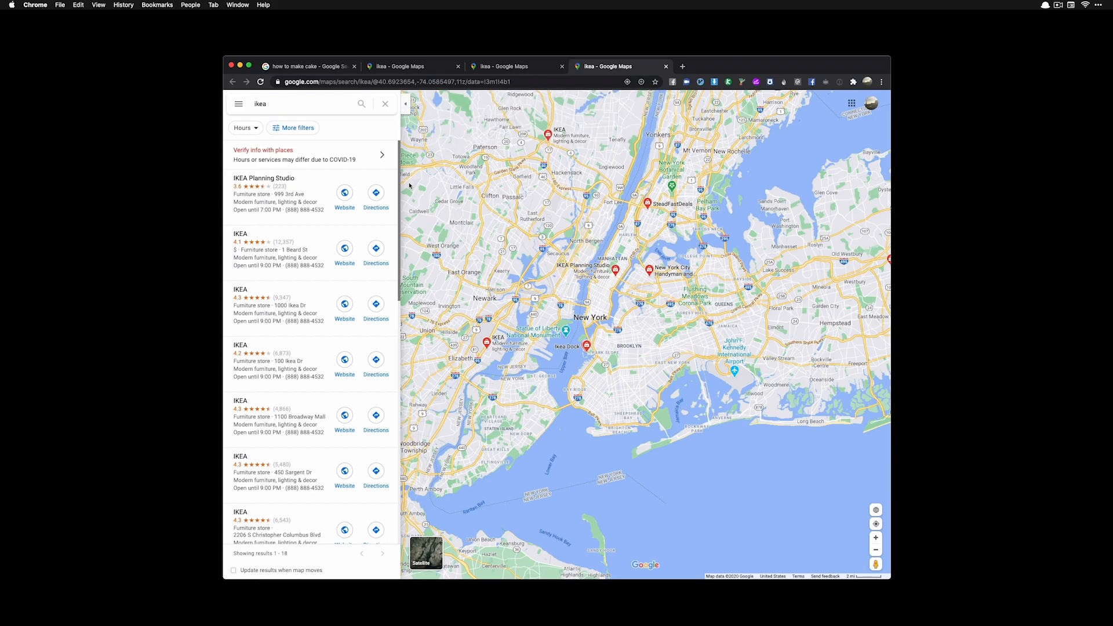
# Step: Return to Alfred Preferences and set the keyword of the Google Maps web search to "m"
pyautogui.press('super+Tab')
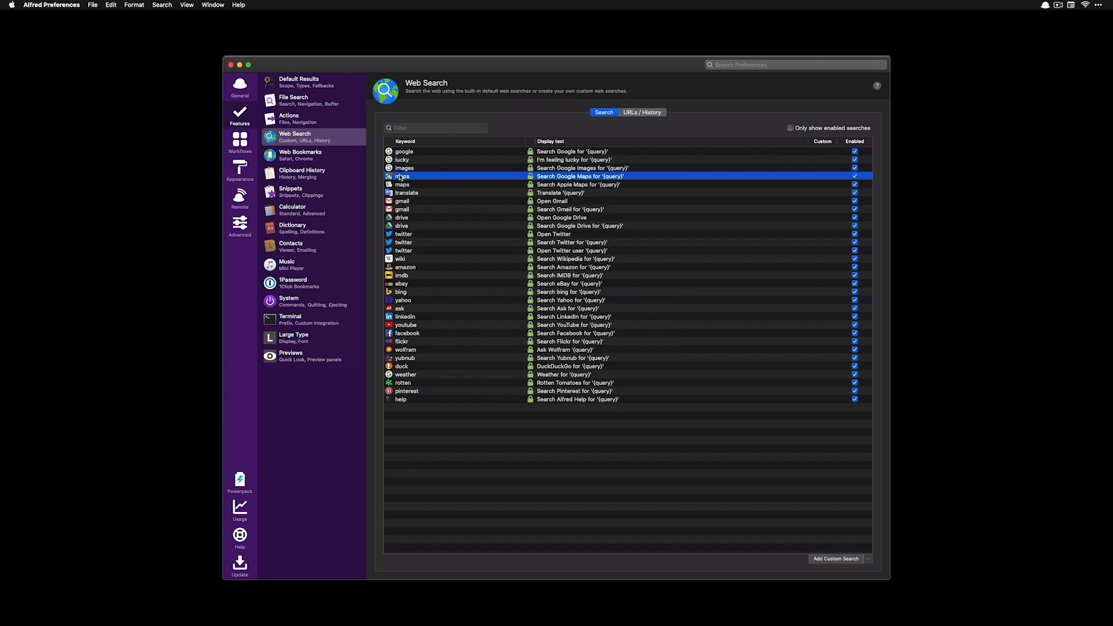
pyautogui.doubleClick(401, 177)
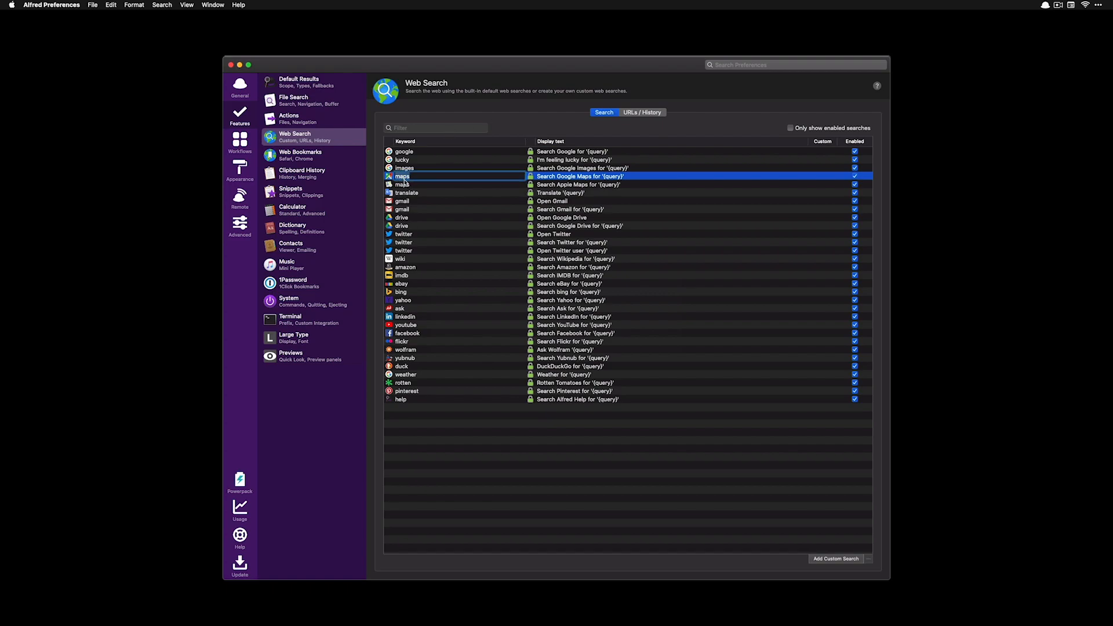
pyautogui.press('Return')
# Step: Run a Google Maps search for "ikea" from Alfred with the "m" keyword
pyautogui.hotkey('alt', 'space')
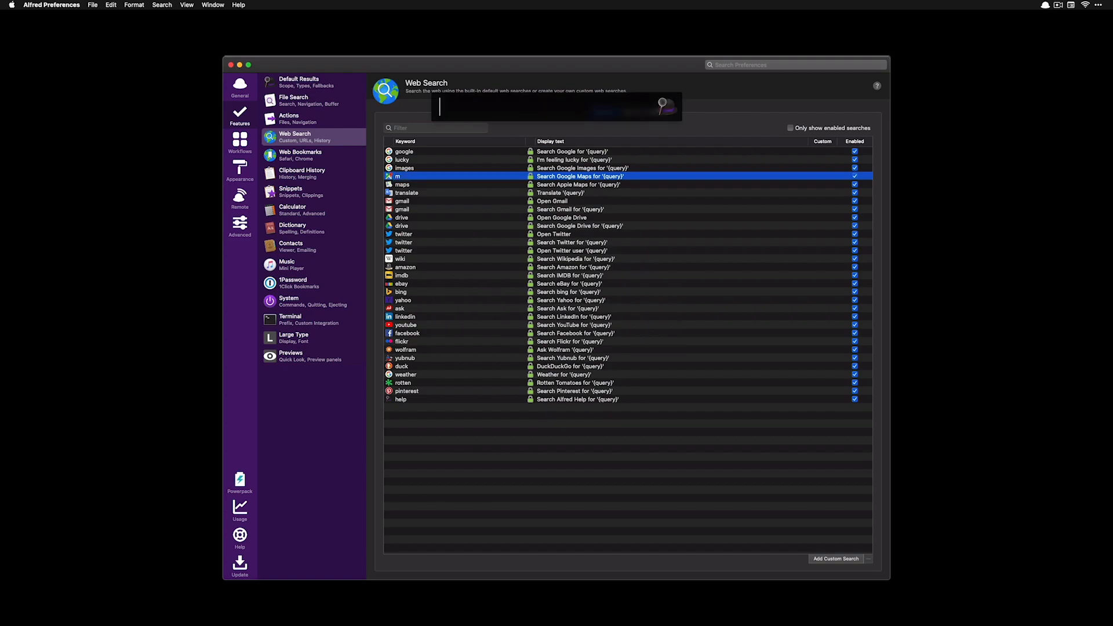
pyautogui.write('m ikea')
pyautogui.press('Return')
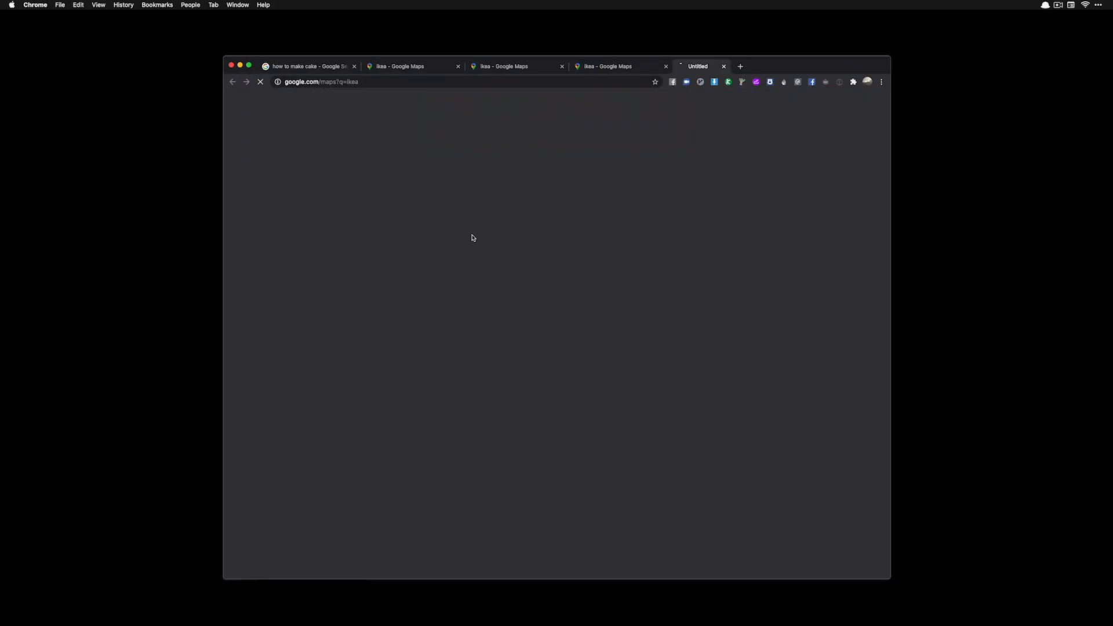
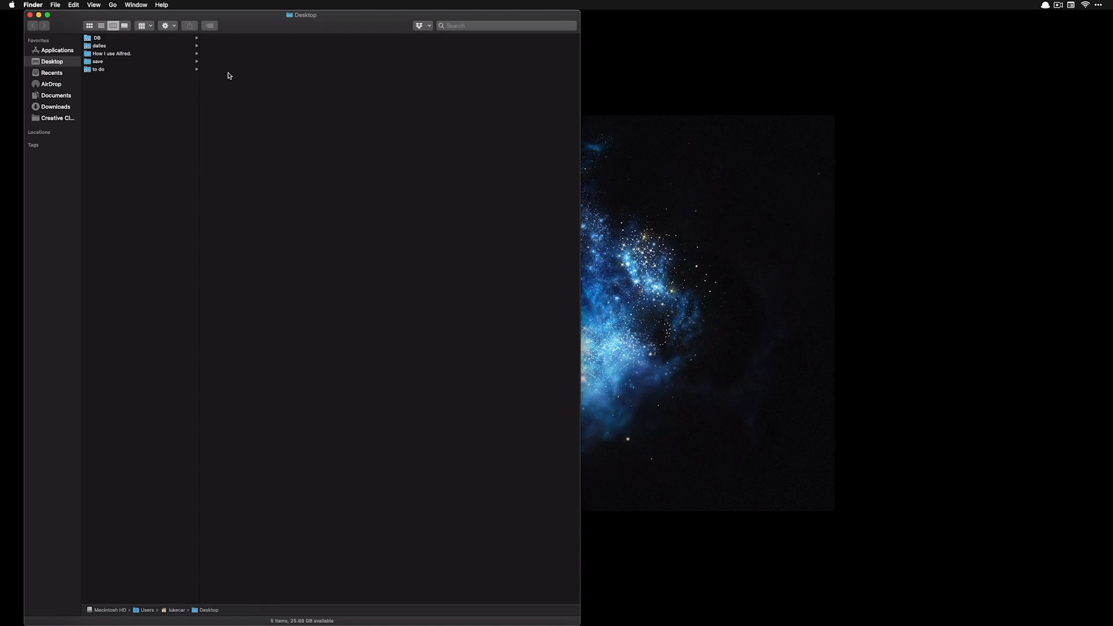
# Step: Create a folder named "main folder" on the Desktop in Finder and center the window on the screen
pyautogui.press('shift+super+n')
pyautogui.write('main folder')
pyautogui.press('Return')
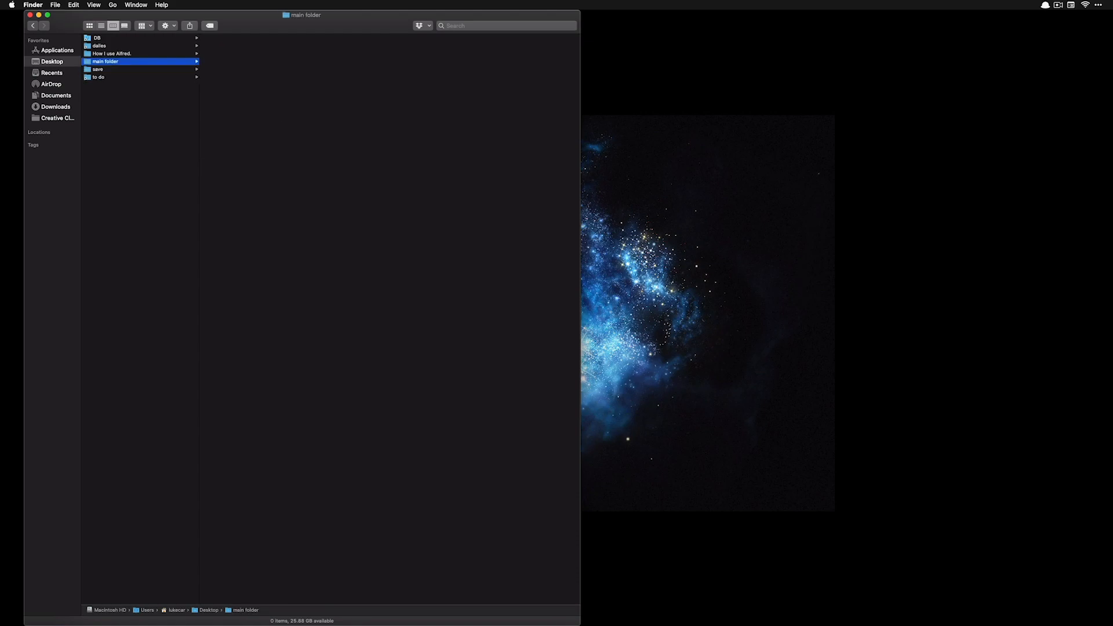
pyautogui.hotkey('ctrl', 'alt', 'c')
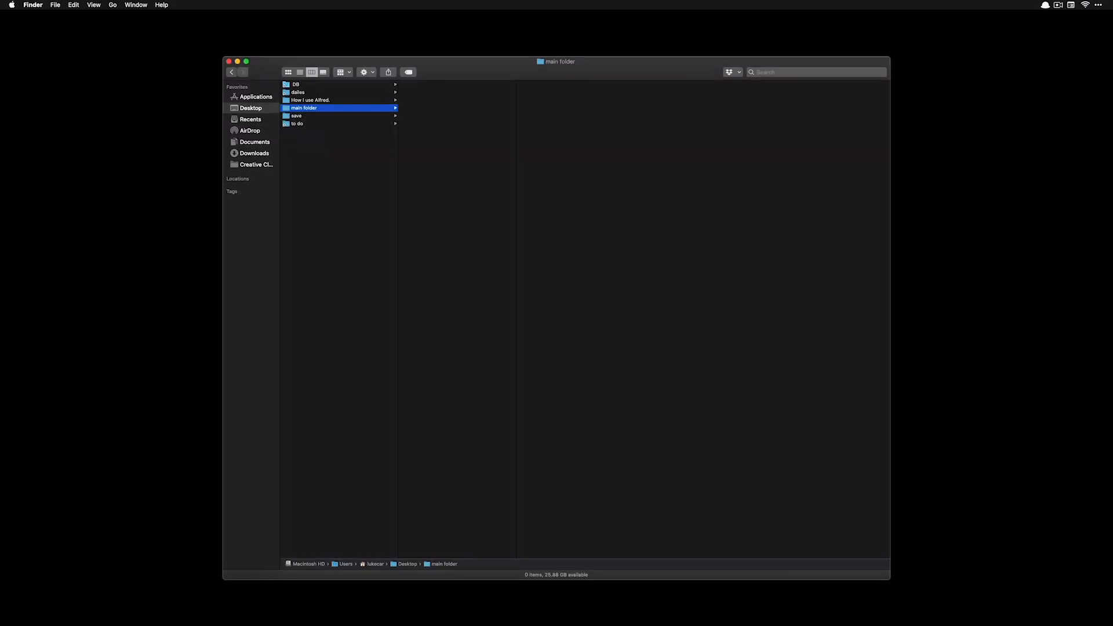
# Step: Open the new folder by entering "'main fol" in Alfred, and close its window
pyautogui.hotkey('alt', 'space')
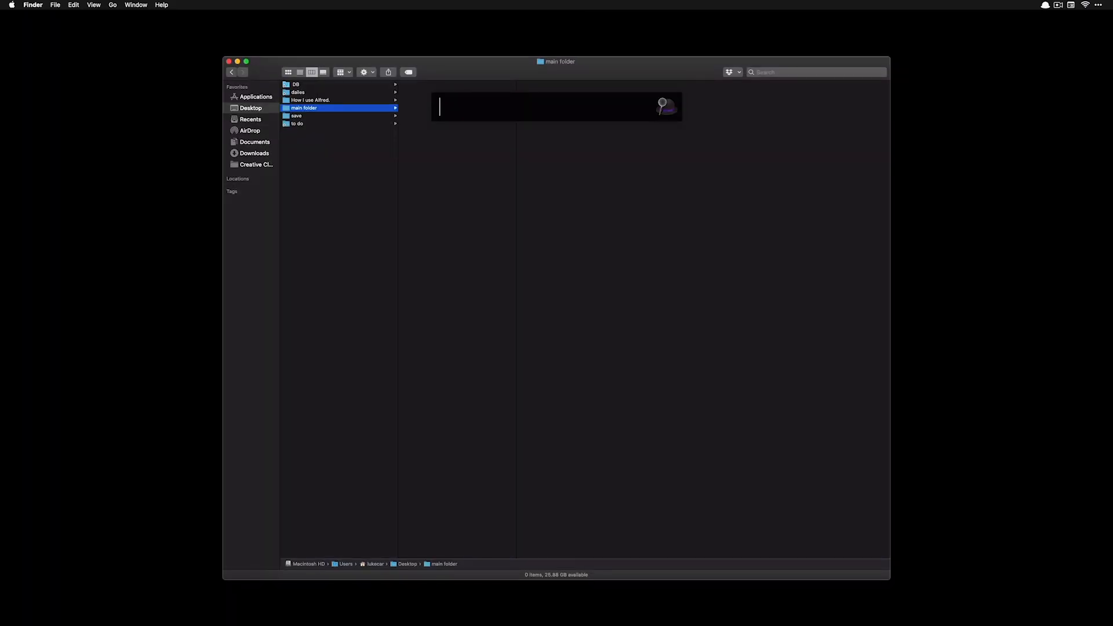
pyautogui.write("'main fol")
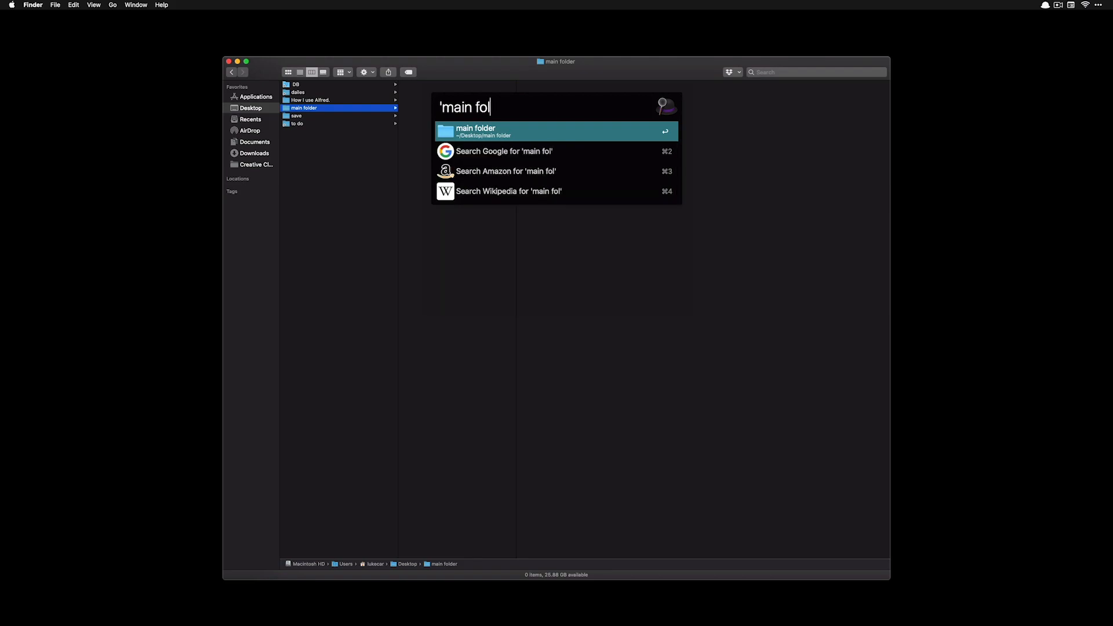
pyautogui.press('Return')
pyautogui.press('super+w')
# Step: Enter "main folder" in Alfred without a leading apostrophe and open the top result
pyautogui.hotkey('alt', 'space')
pyautogui.write('m')
pyautogui.press('BackSpace')
pyautogui.write('mian fo')
pyautogui.press('super+a')
pyautogui.write('main fodler')
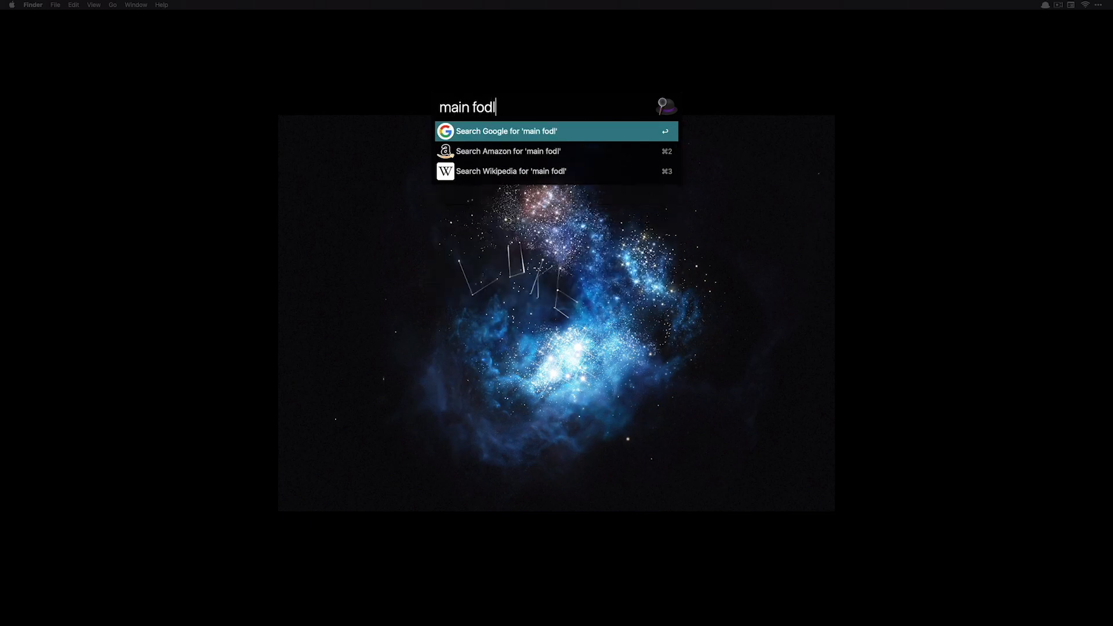
pyautogui.press('BackSpace')
pyautogui.press('BackSpace')
pyautogui.press('BackSpace')
pyautogui.write('lder')
pyautogui.press('Return')
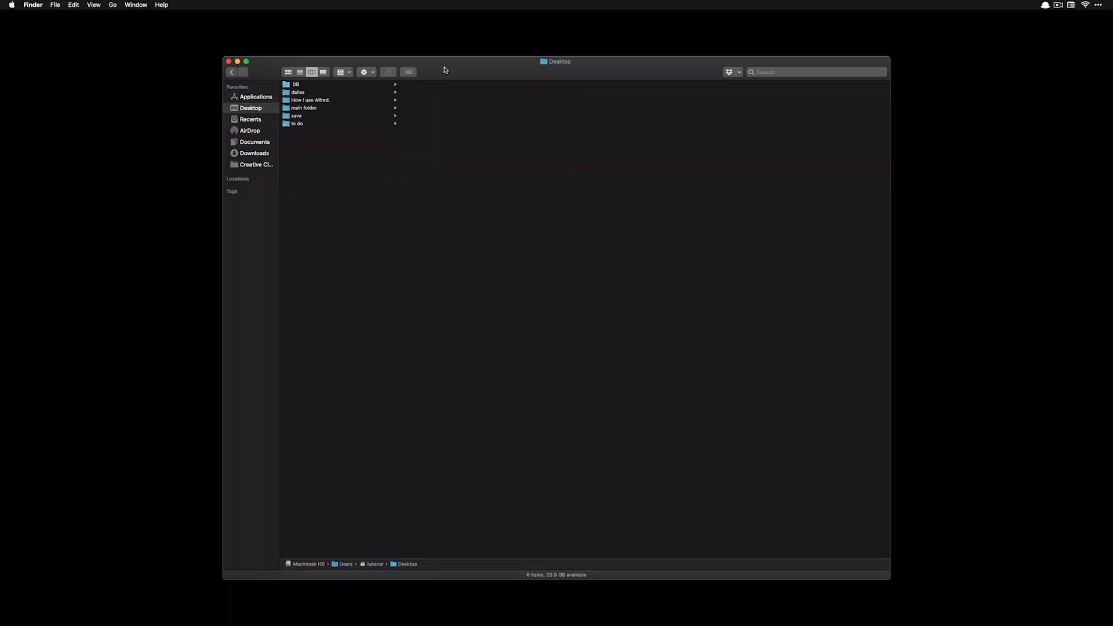
# Step: Select the Messenger Design folder inside DB, clear its Finder comment, and close the info window
pyautogui.click(382, 84)
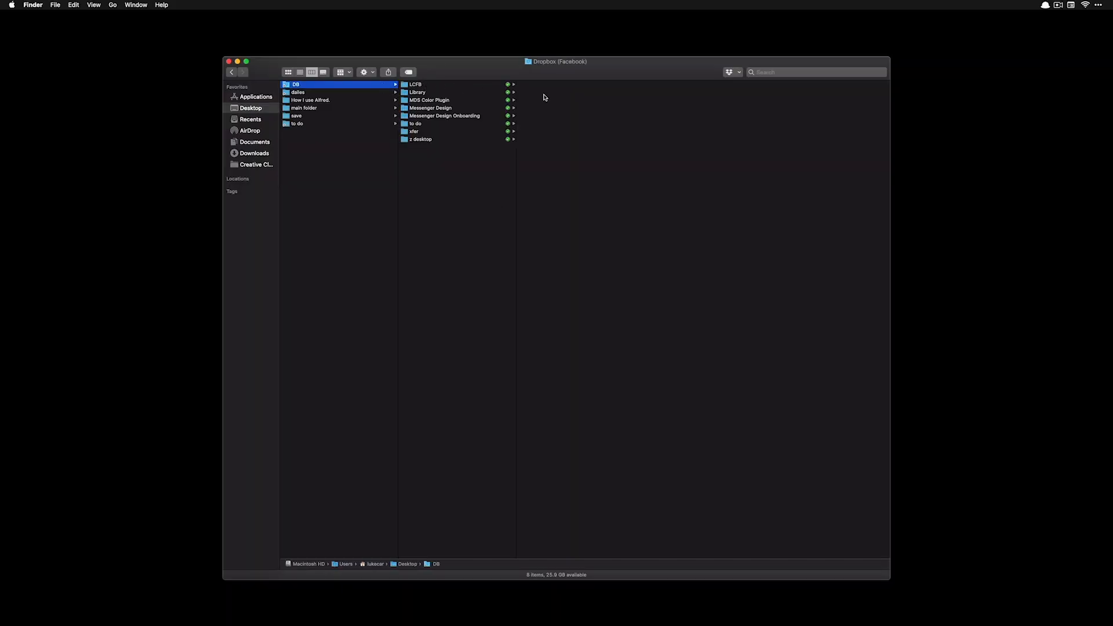
pyautogui.click(473, 109)
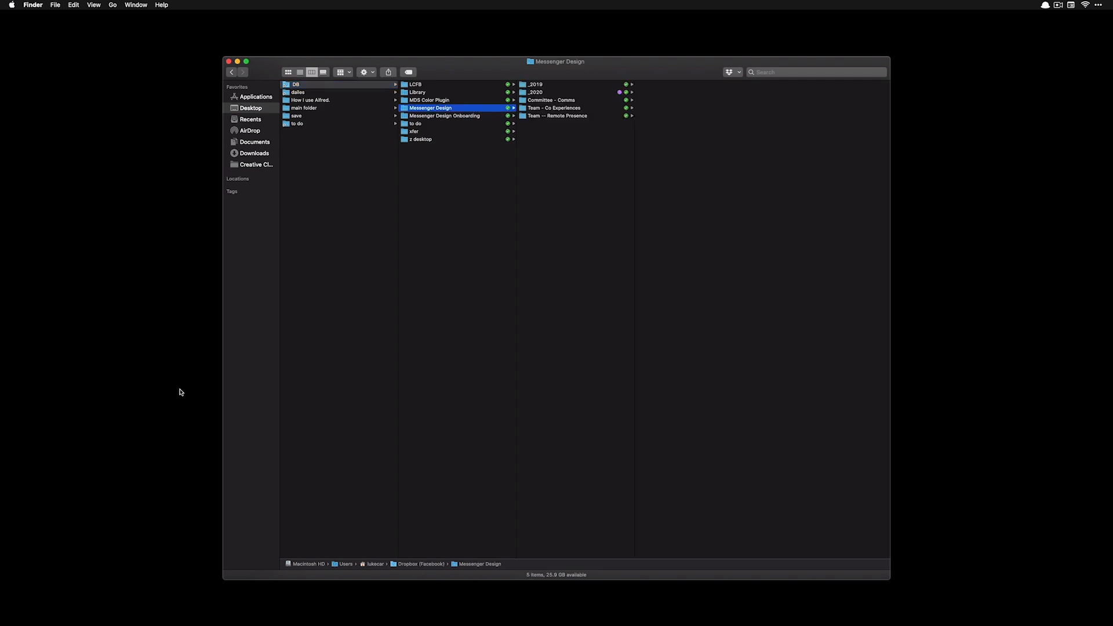
pyautogui.press('super+i')
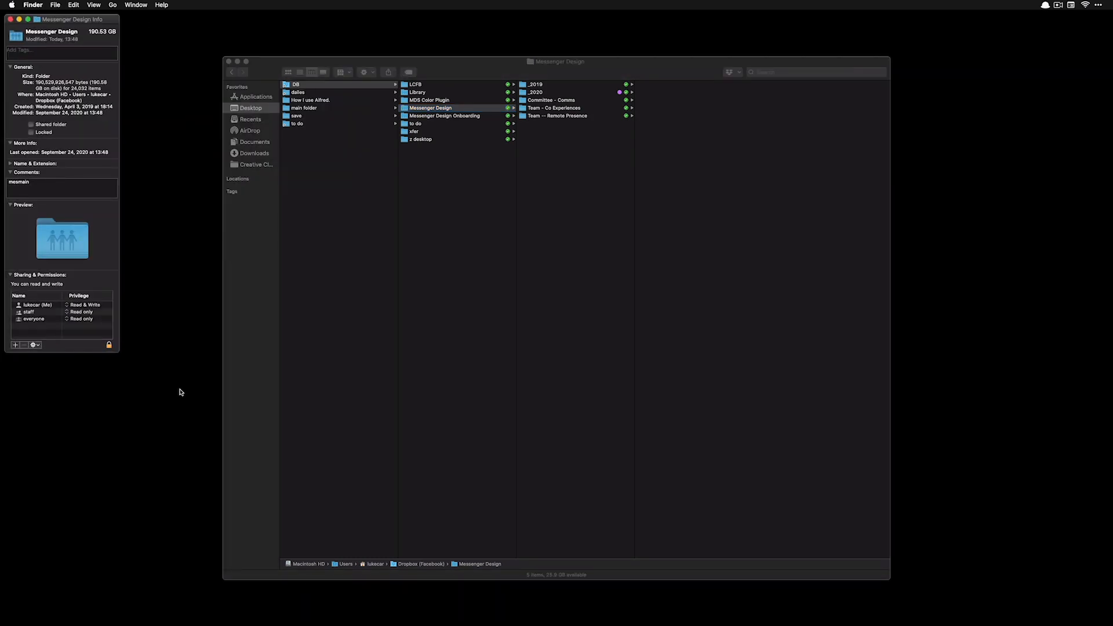
pyautogui.doubleClick(47, 191)
pyautogui.press('BackSpace')
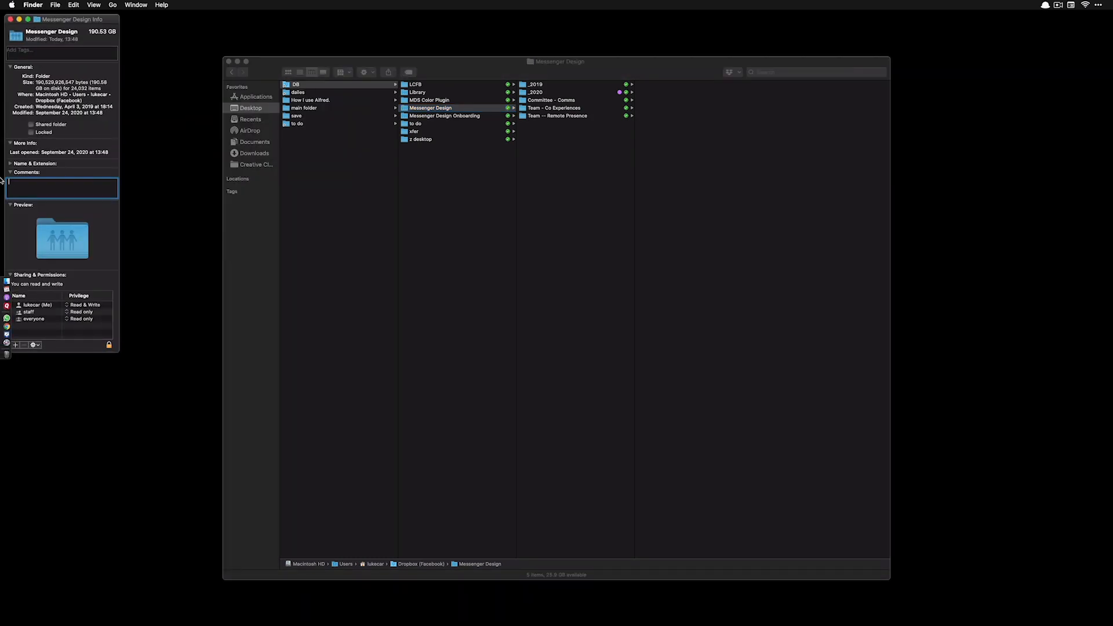
pyautogui.press('super+w')
# Step: Reopen the Messenger Design folder's info, enter "mesmain" as its comment, and close the window
pyautogui.press('super+i')
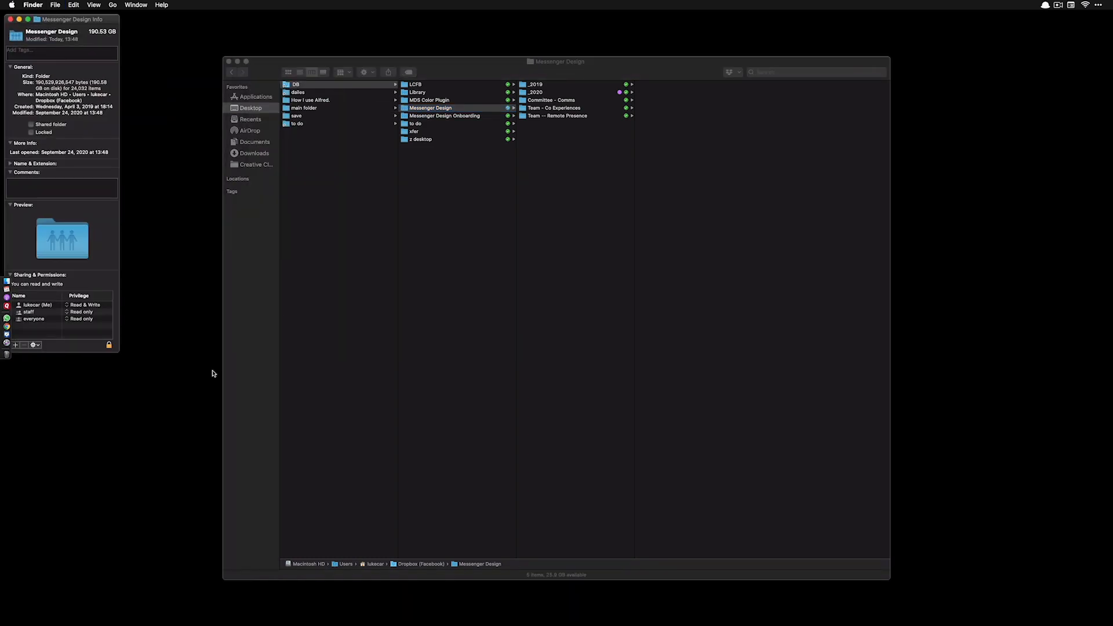
pyautogui.click(28, 188)
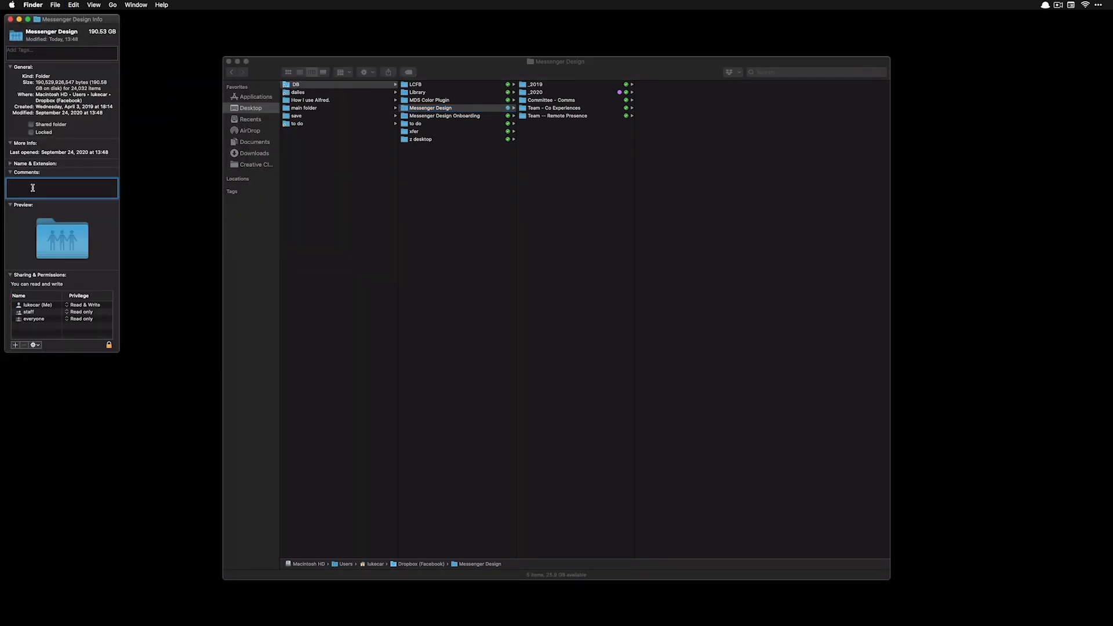
pyautogui.write('mesmain')
pyautogui.click(40, 190)
pyautogui.press('super+w')
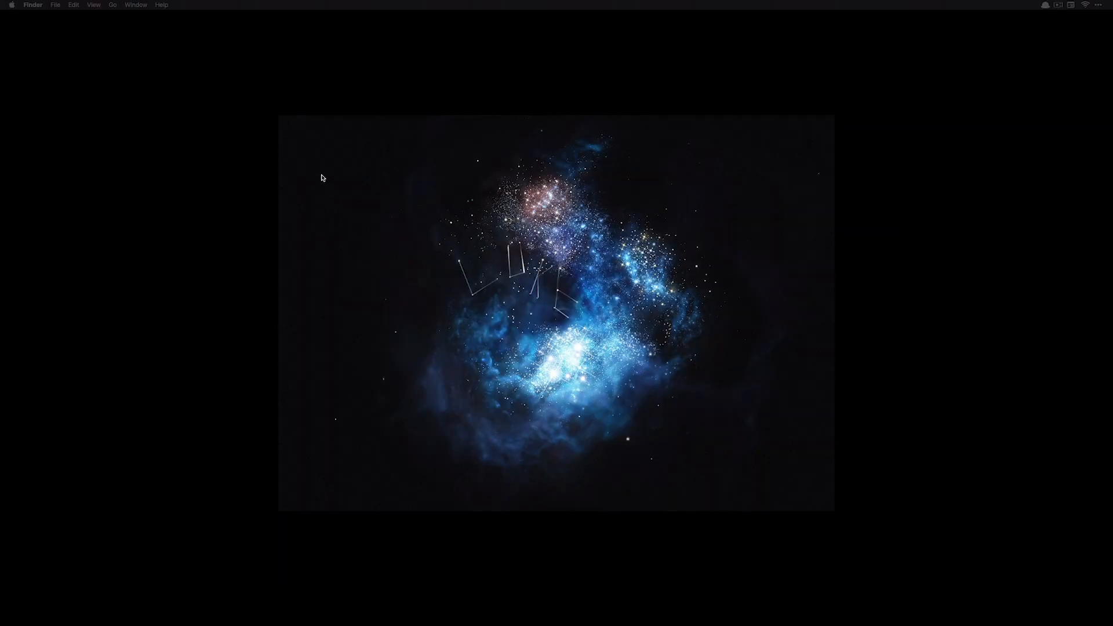
# Step: Search Alfred for "mesmain" and open the Messenger Design folder
pyautogui.hotkey('alt', 'space')
pyautogui.write('mesmain')
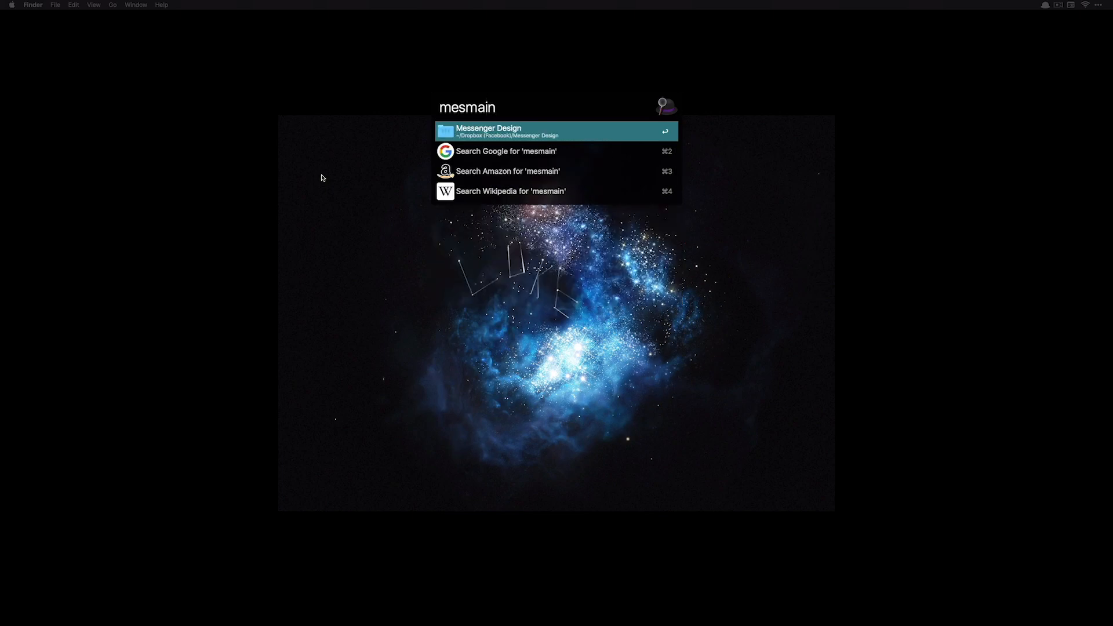
pyautogui.press('Return')
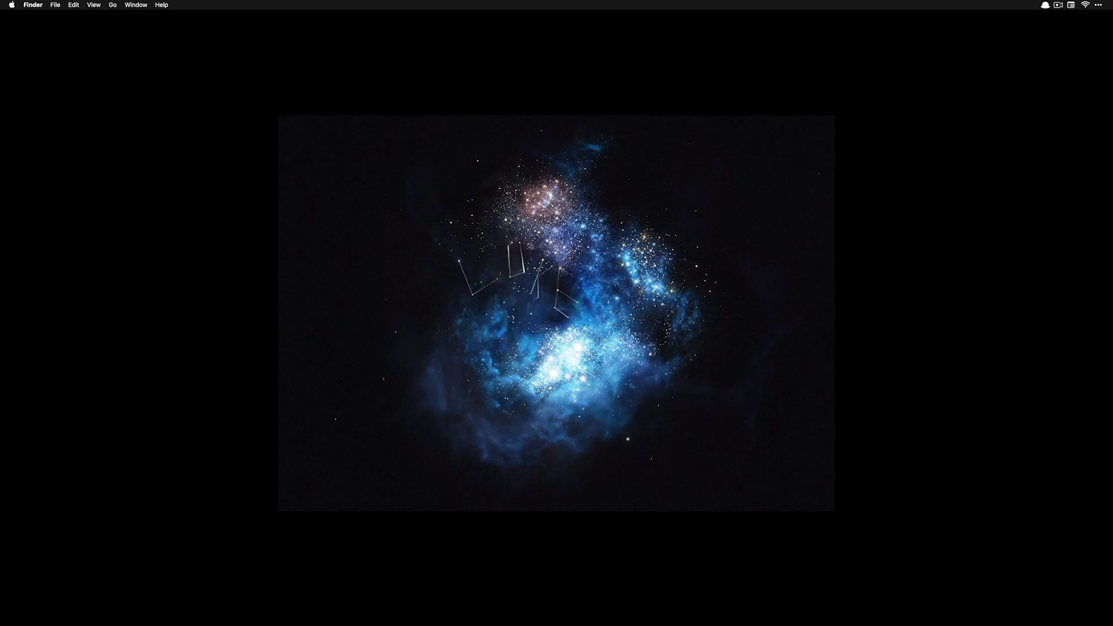
# Step: Look up the Shut Down command in Alfred with "sh" and the Lock command with "l"
pyautogui.hotkey('alt', 'space')
pyautogui.write('sh')
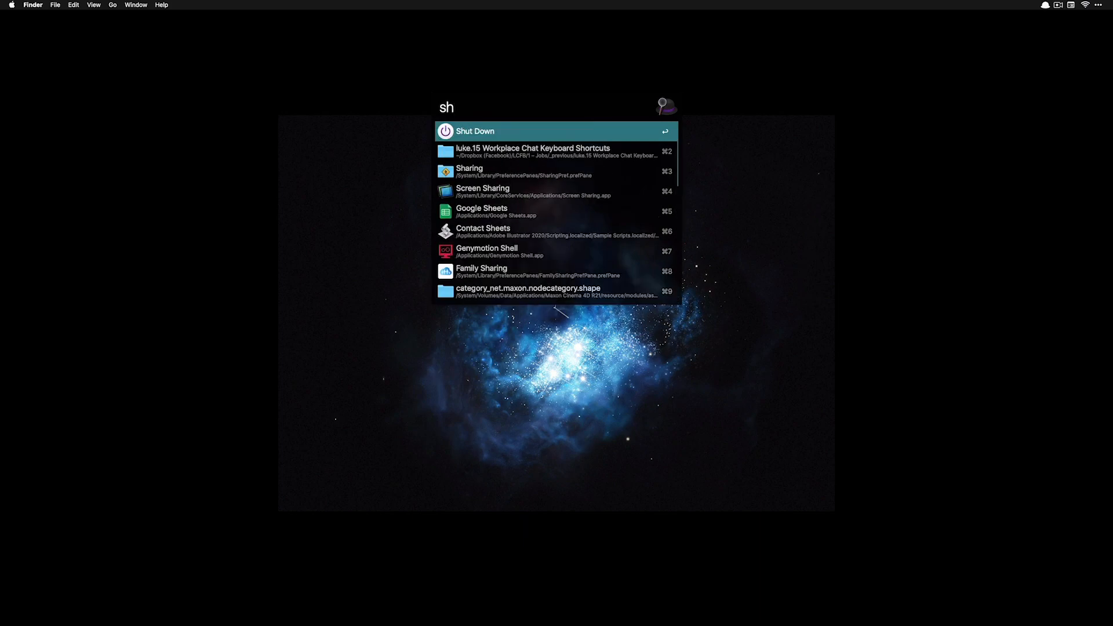
pyautogui.press('BackSpace')
pyautogui.press('BackSpace')
pyautogui.write('l')
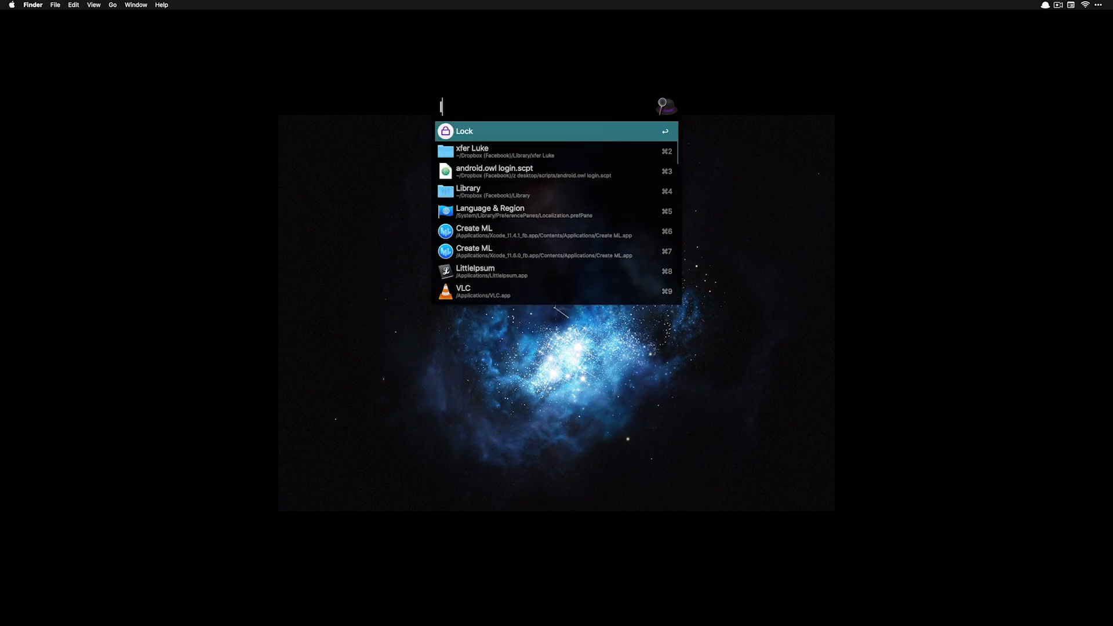
# Step: Look up the sleep commands in Alfred with "sle" and move between Sleep and Sleep Displays
pyautogui.write('osle')
pyautogui.press('BackSpace')
pyautogui.press('BackSpace')
pyautogui.press('BackSpace')
pyautogui.press('BackSpace')
pyautogui.write('sl')
pyautogui.press('BackSpace')
pyautogui.press('BackSpace')
pyautogui.press('BackSpace')
pyautogui.write('sle')
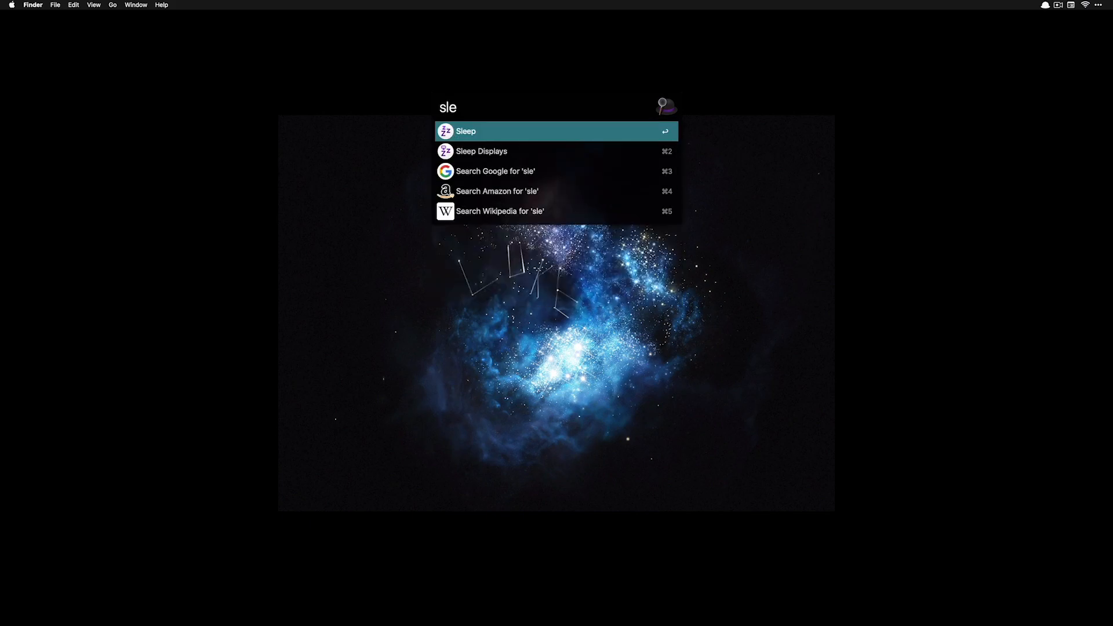
pyautogui.press('Down')
pyautogui.press('Up')
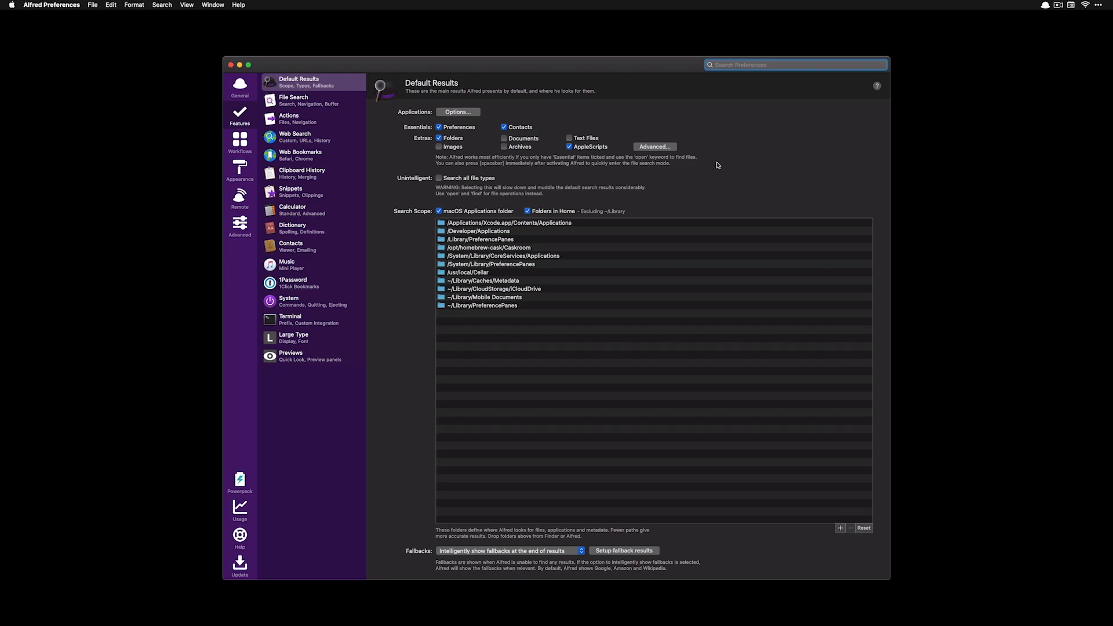
# Step: In Alfred's System feature settings, set the Quit keyword to "q" and the Force Quit keyword to "fq"
pyautogui.click(317, 303)
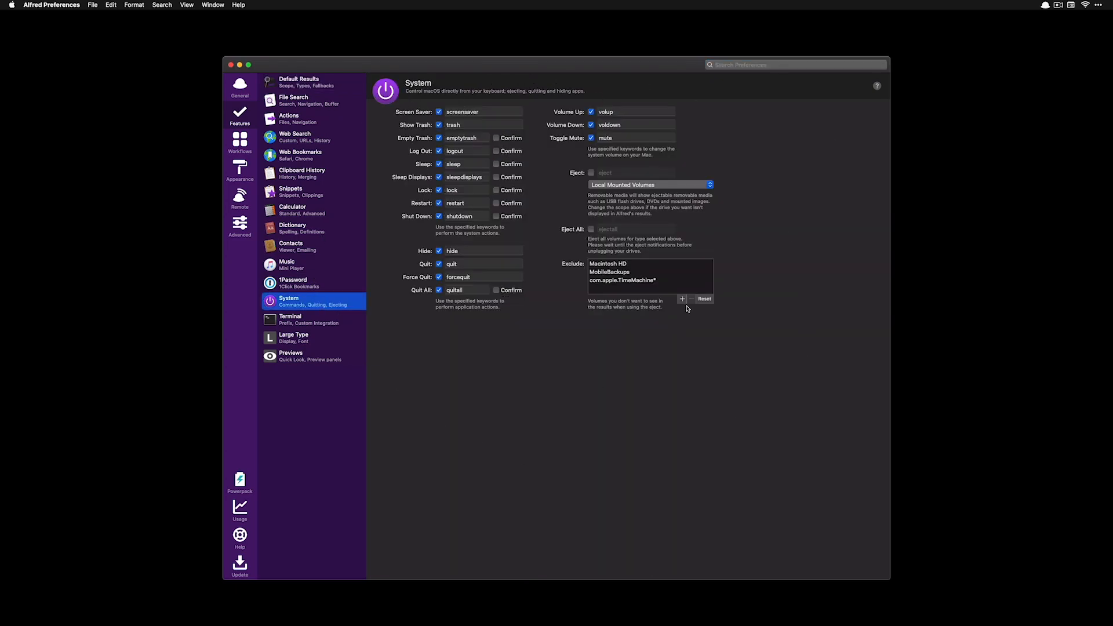
pyautogui.click(463, 263)
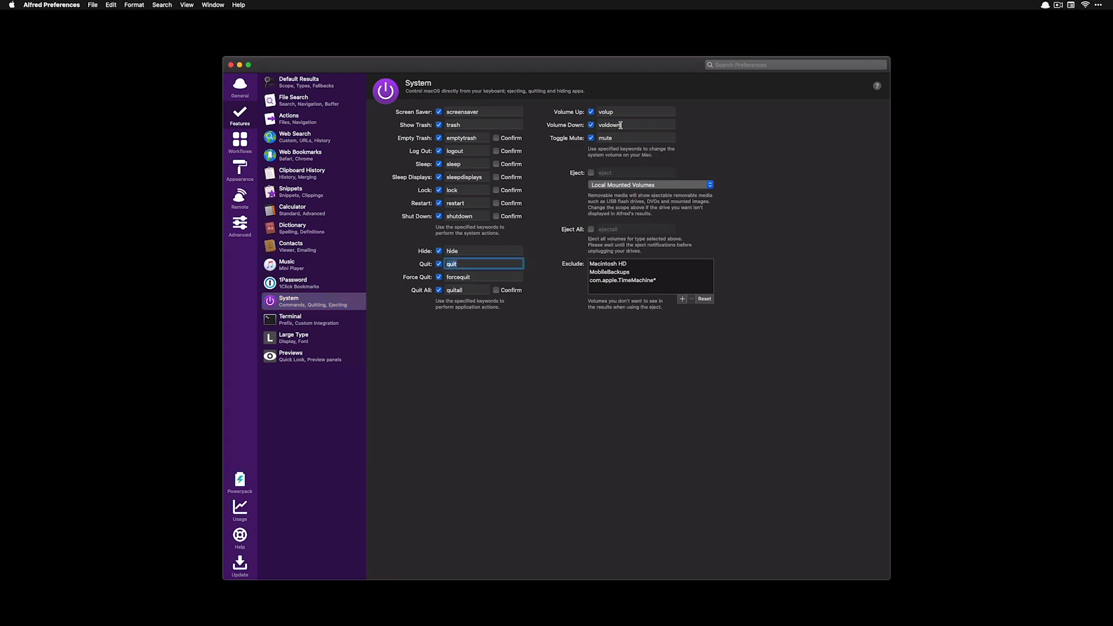
pyautogui.write('c')
pyautogui.press('Tab')
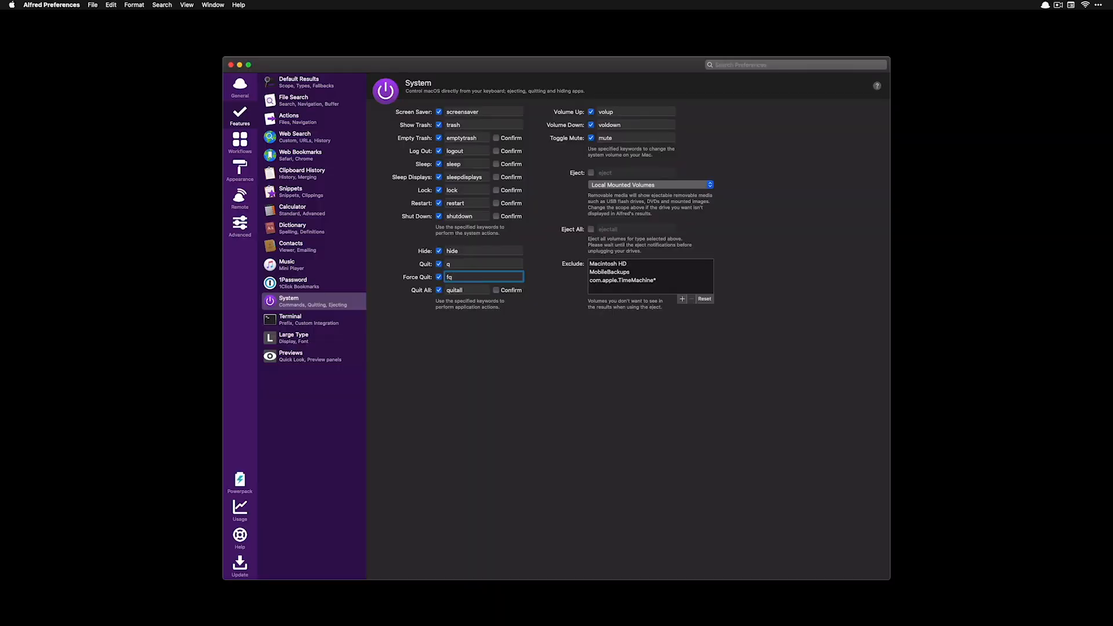
pyautogui.doubleClick(452, 190)
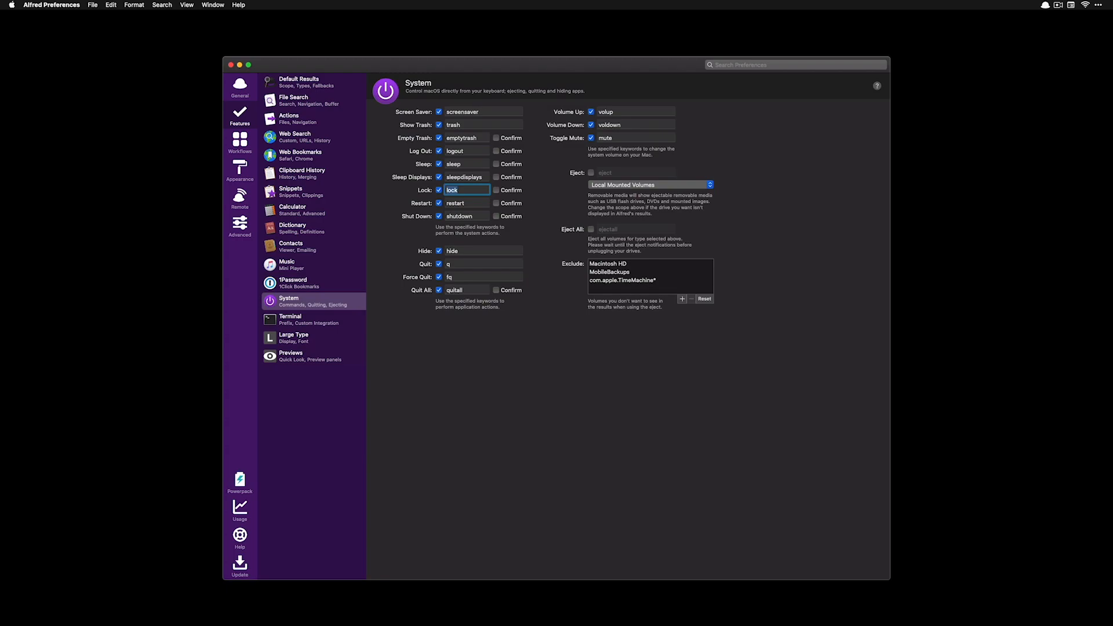
# Step: Try the "hide" keyword in Alfred, and look up the Force Quit commands with "fq" while Chrome is in front
pyautogui.hotkey('alt', 'space')
pyautogui.write('hide')
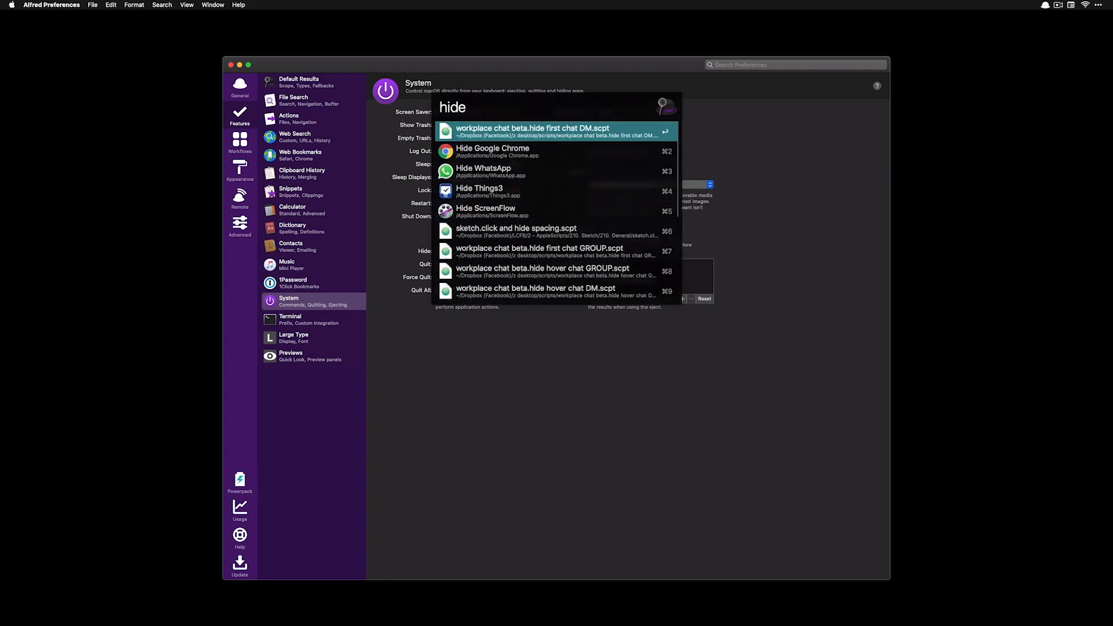
pyautogui.press('Return')
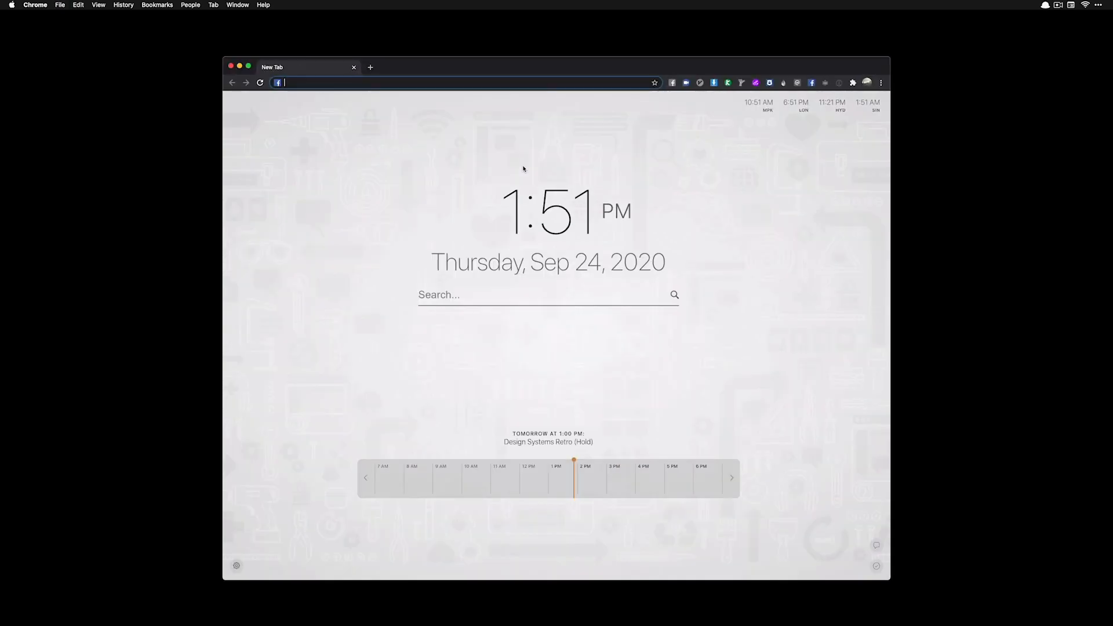
pyautogui.hotkey('alt', 'space')
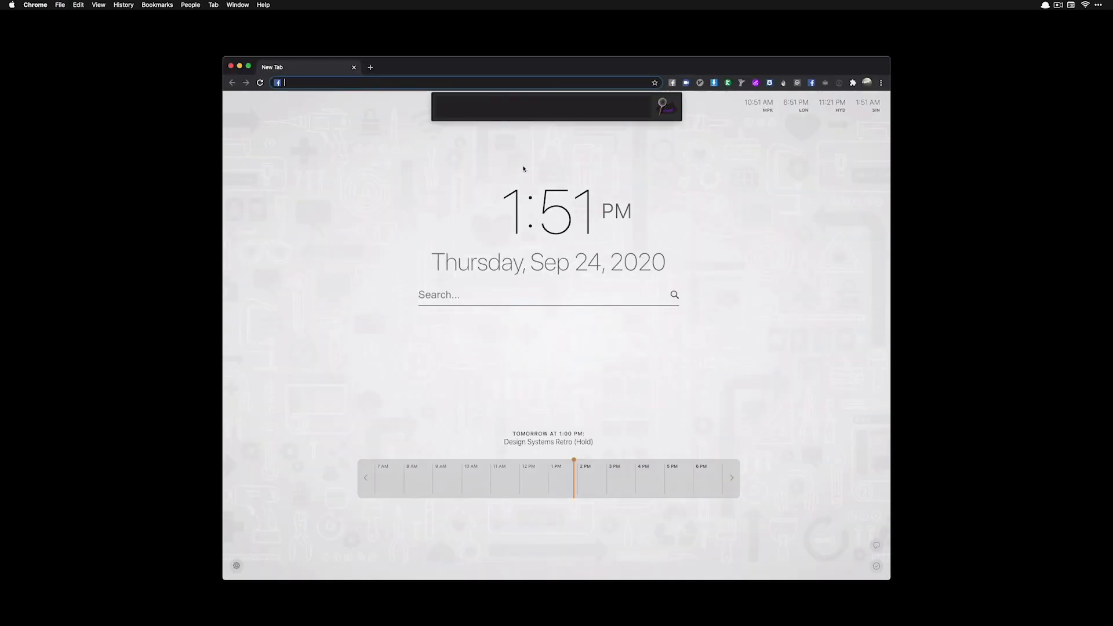
pyautogui.write('fq')
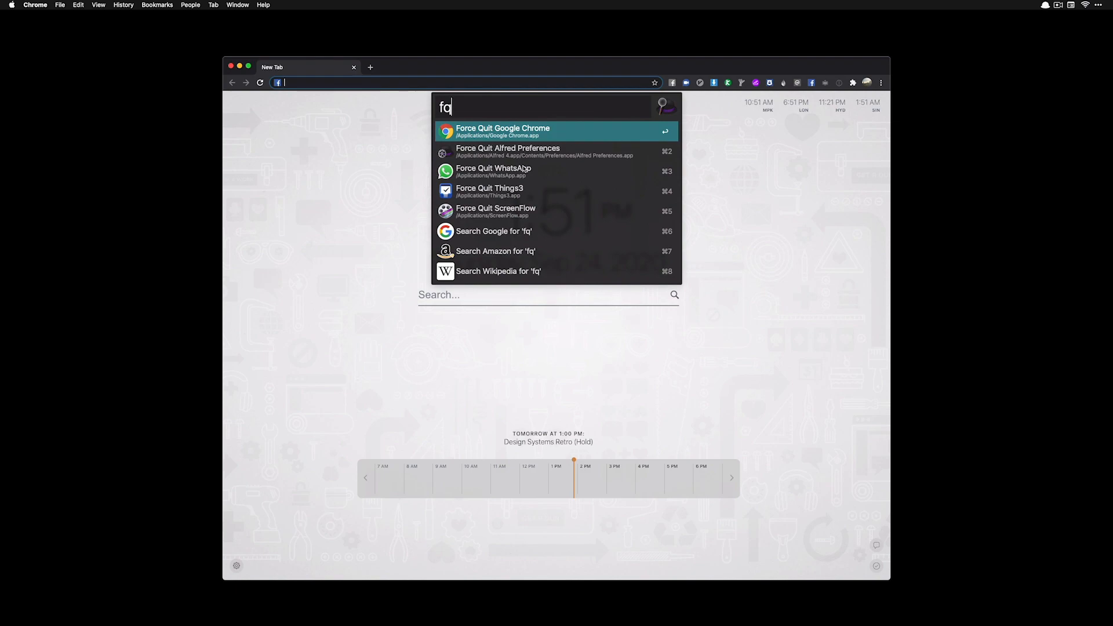
# Step: Force quit Google Chrome through Alfred with "fq ch" and relaunch Chrome with "ch"
pyautogui.write('ch')
pyautogui.press('Return')
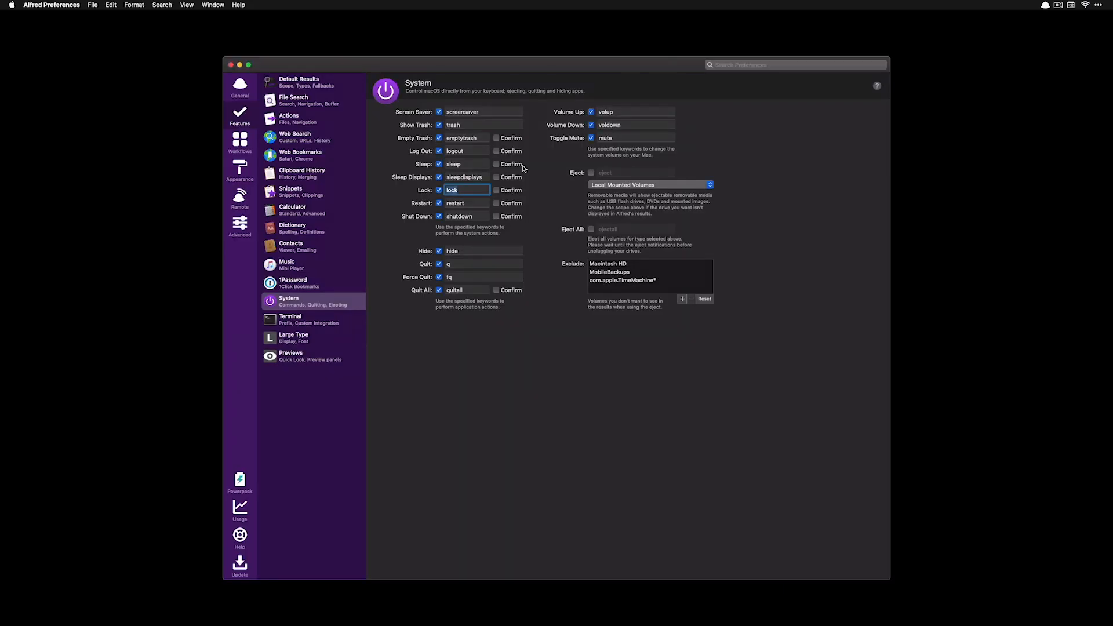
pyautogui.hotkey('alt', 'space')
pyautogui.write('ch')
pyautogui.press('Return')
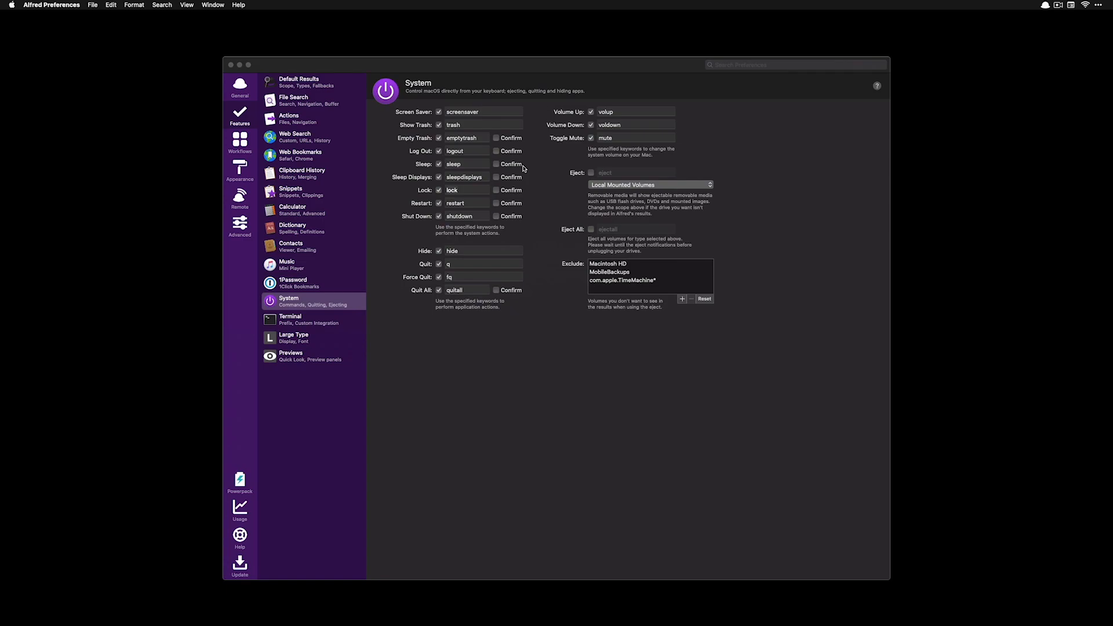
# Step: Quit Google Chrome from Alfred using the customized keyword with "q chr"
pyautogui.hotkey('alt', 'space')
pyautogui.write('q ')
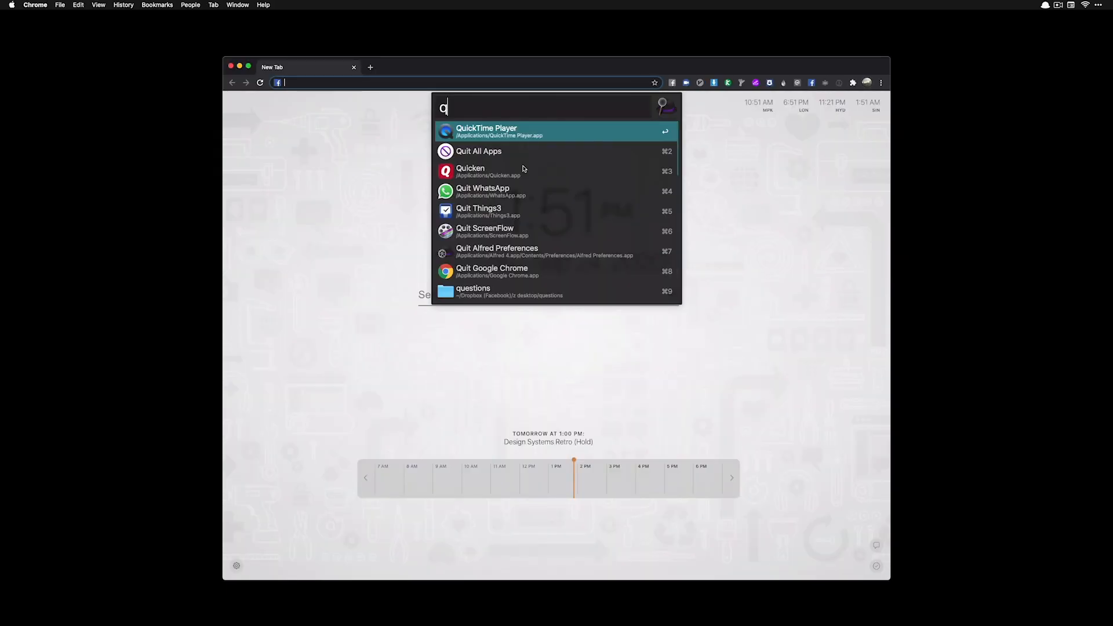
pyautogui.write('chr')
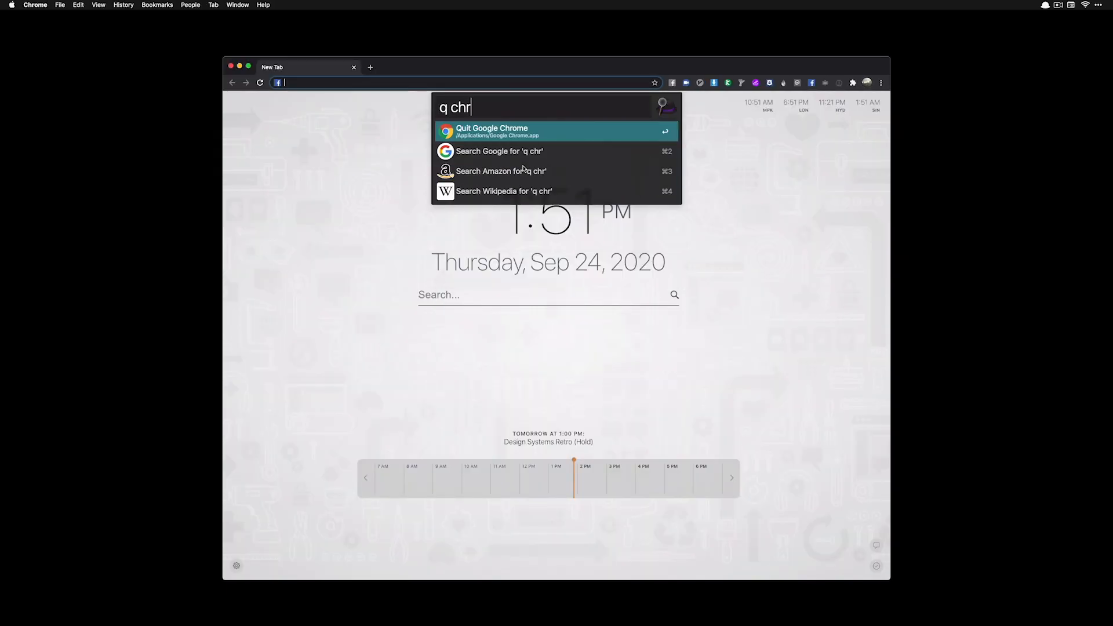
pyautogui.press('Return')
pyautogui.click(466, 264)
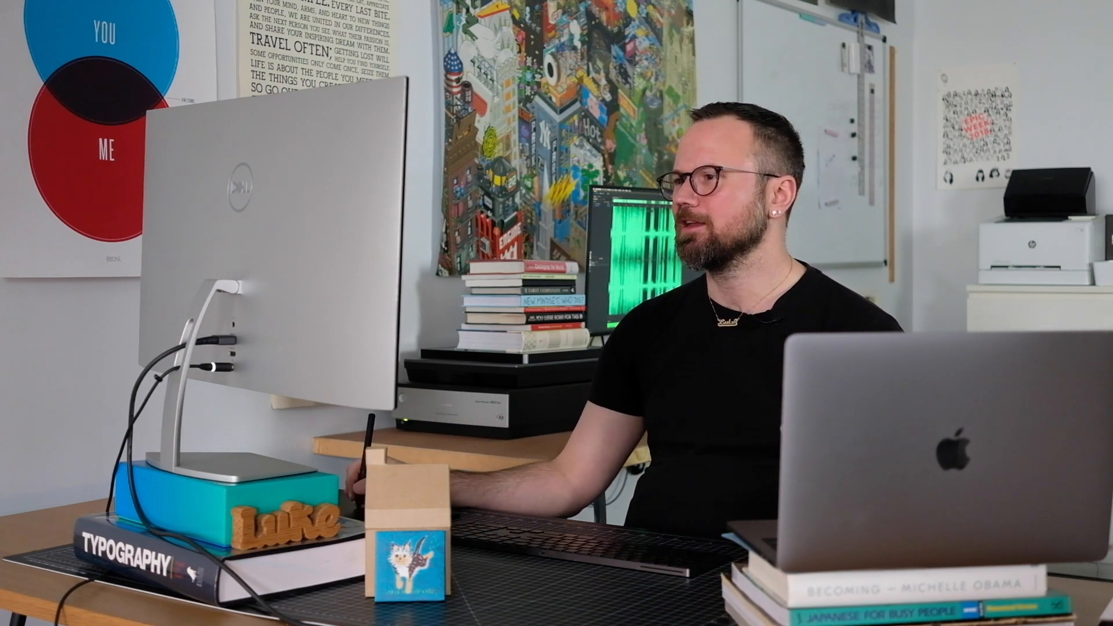
# Step: Look at the Music feature page in Alfred's preferences and return to Default Results
pyautogui.click(313, 266)
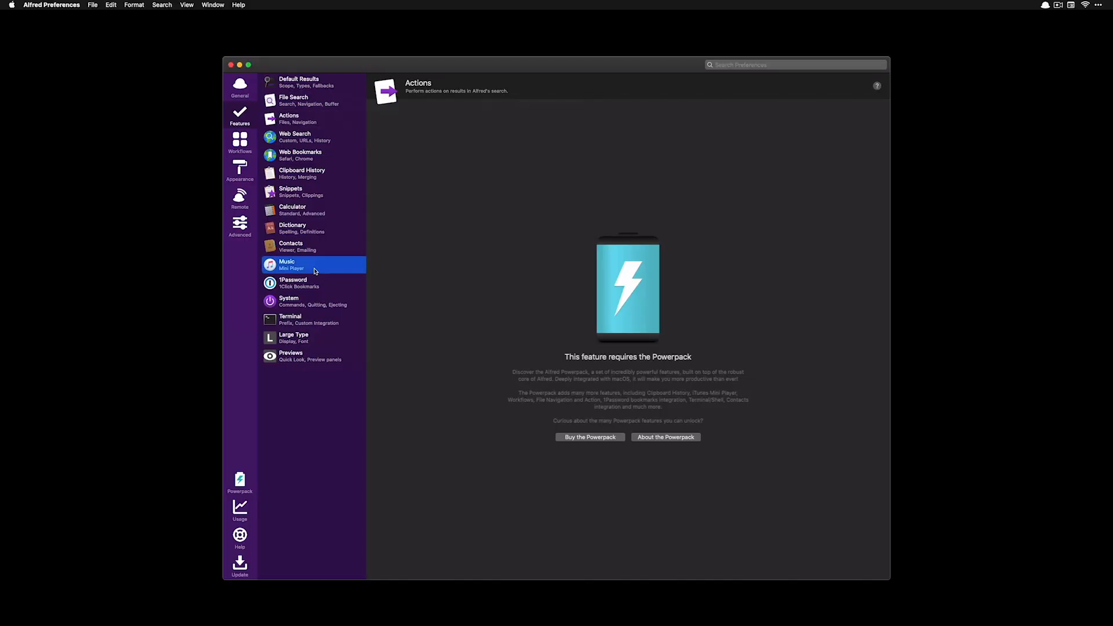
pyautogui.click(330, 87)
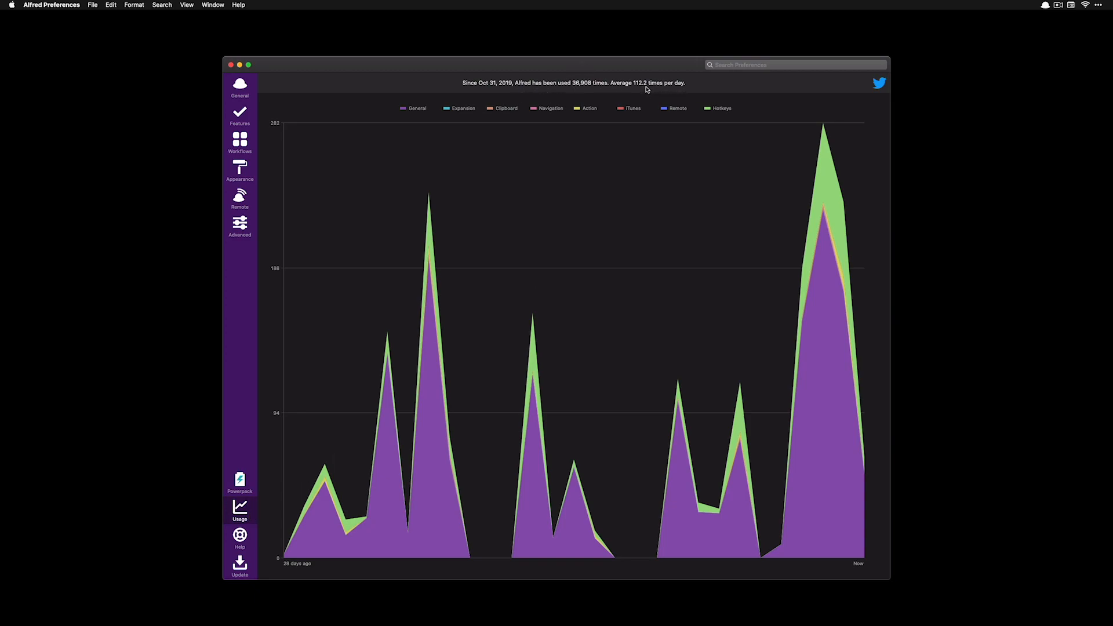
# Step: In Alfred's Default Results feature settings, set Fallbacks to only show when there are no results
pyautogui.press('super+2')
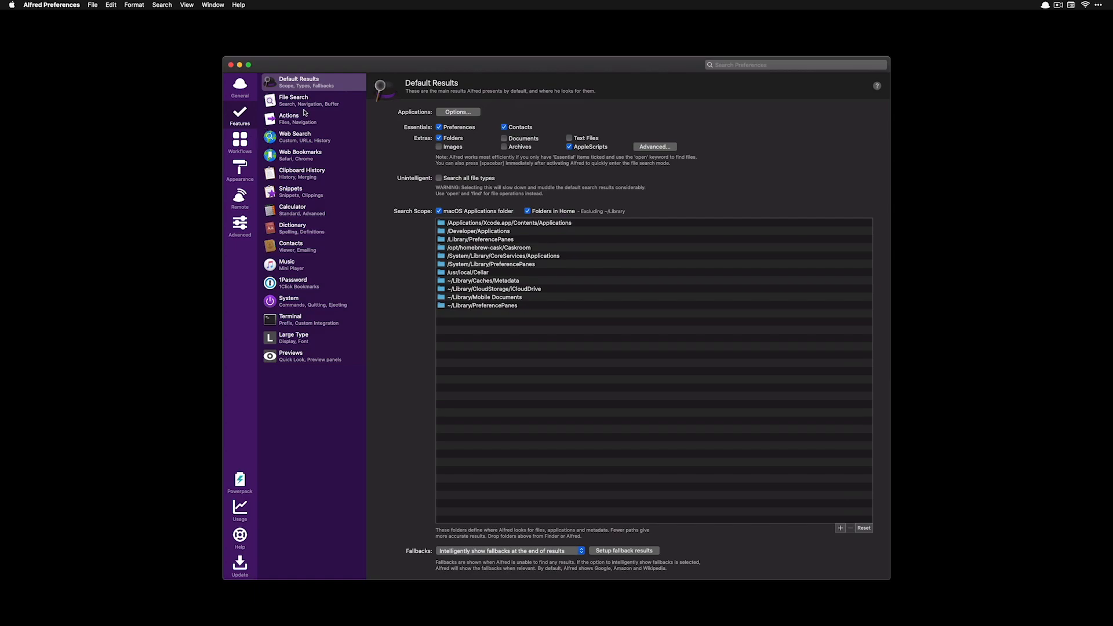
pyautogui.click(553, 552)
pyautogui.click(545, 542)
# Step: Remove the Google, Amazon and Wikipedia searches from the fallback results list and save it
pyautogui.click(634, 556)
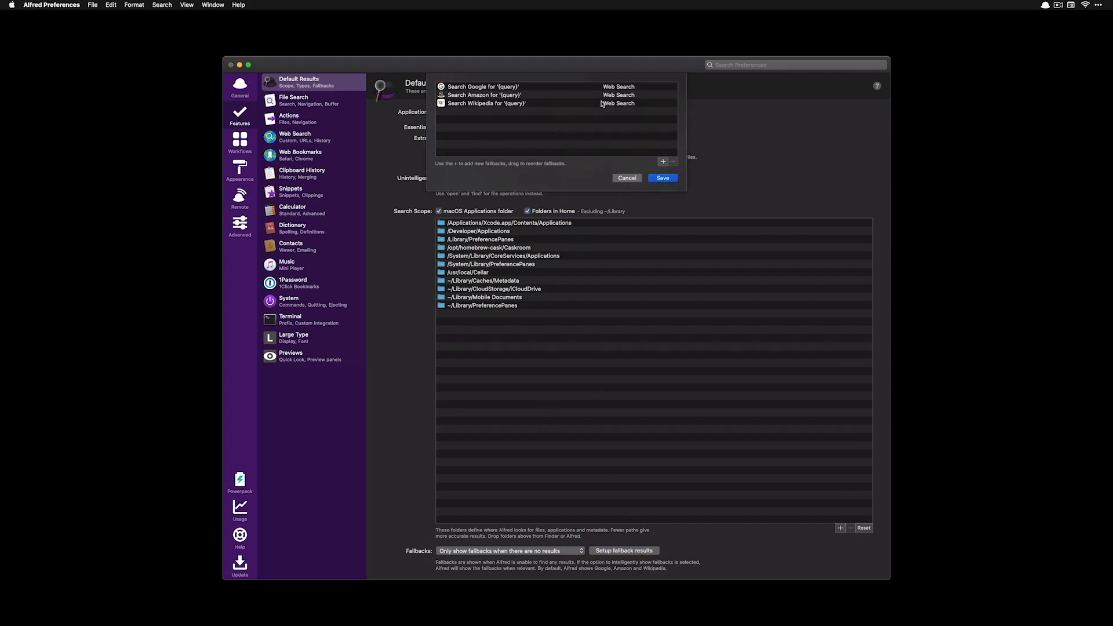
pyautogui.click(638, 87)
pyautogui.click(673, 162)
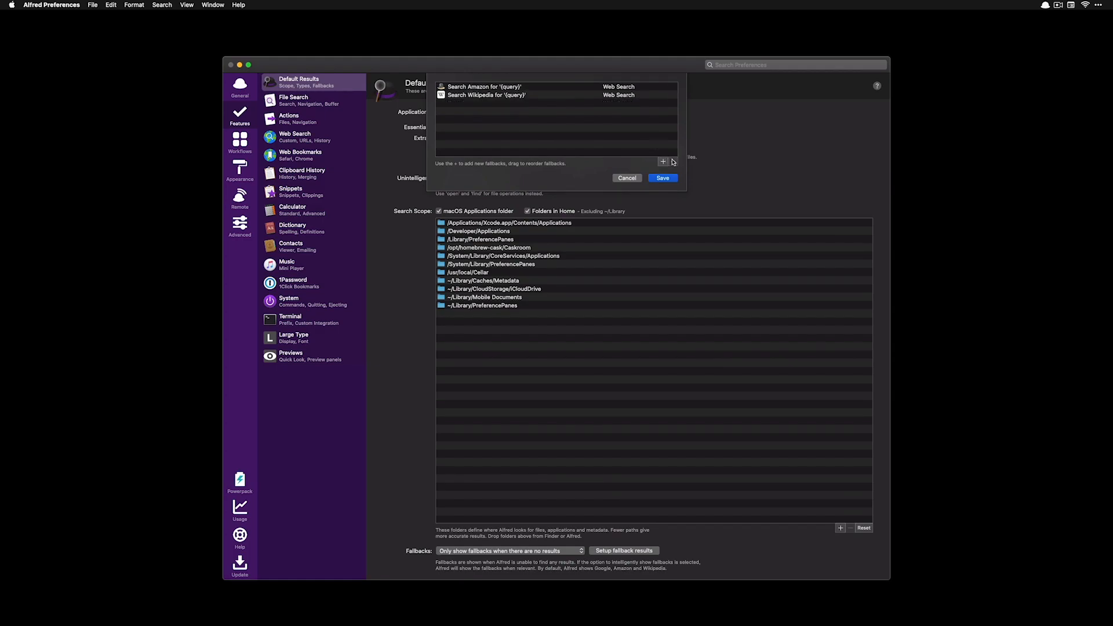
pyautogui.click(612, 89)
pyautogui.click(673, 162)
pyautogui.click(634, 88)
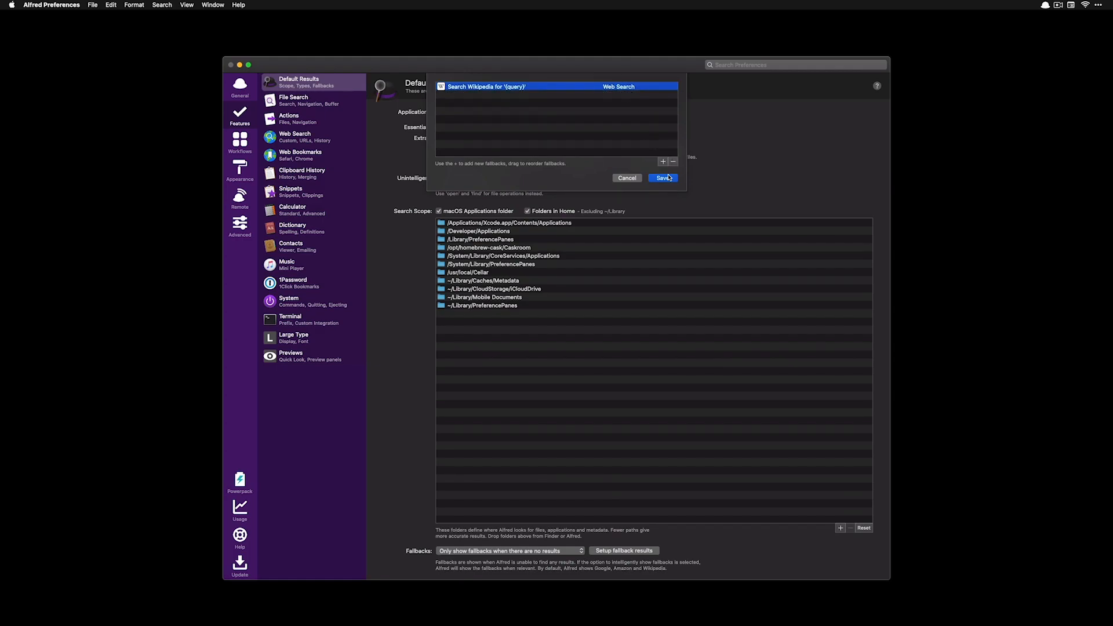
pyautogui.click(673, 164)
pyautogui.click(671, 179)
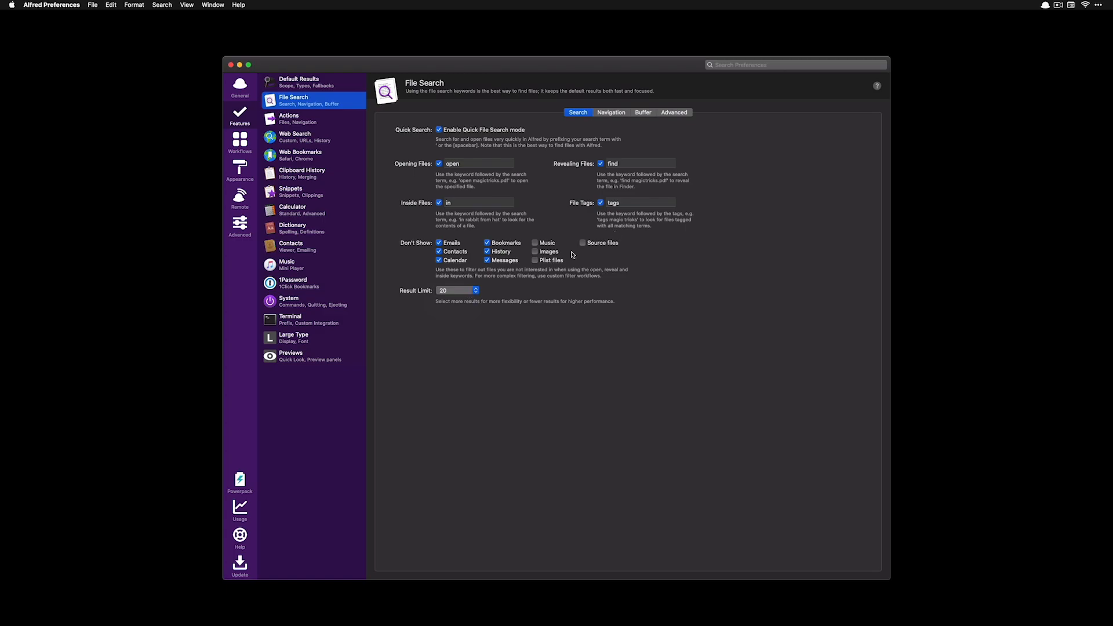
# Step: Set the File Search result limit to 40 and review the Navigation, Buffer and Advanced file search settings
pyautogui.click(466, 292)
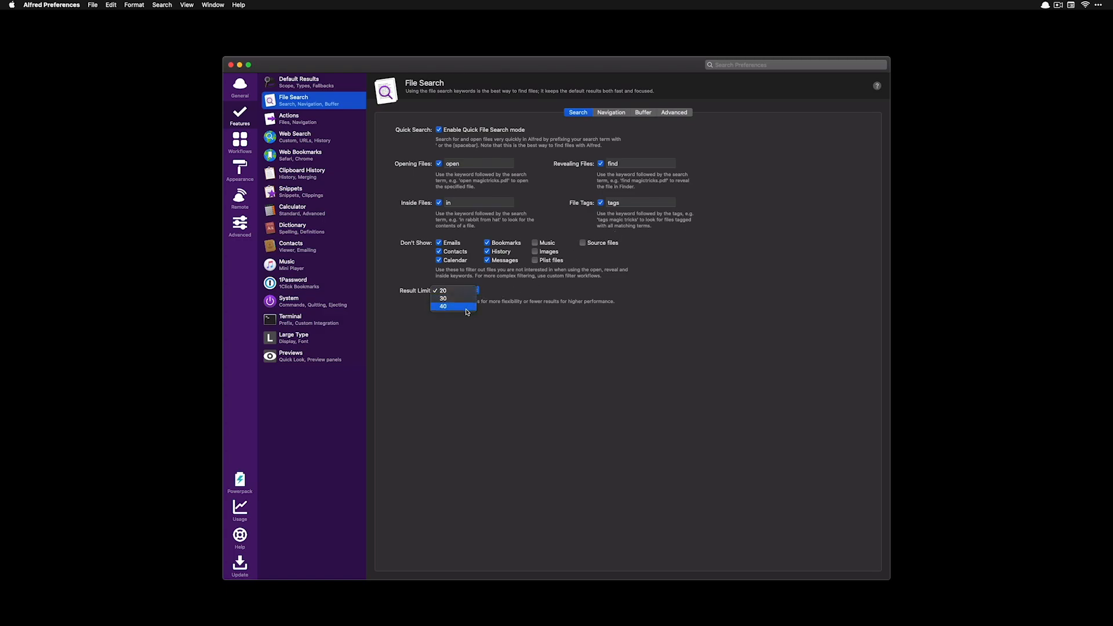
pyautogui.click(466, 307)
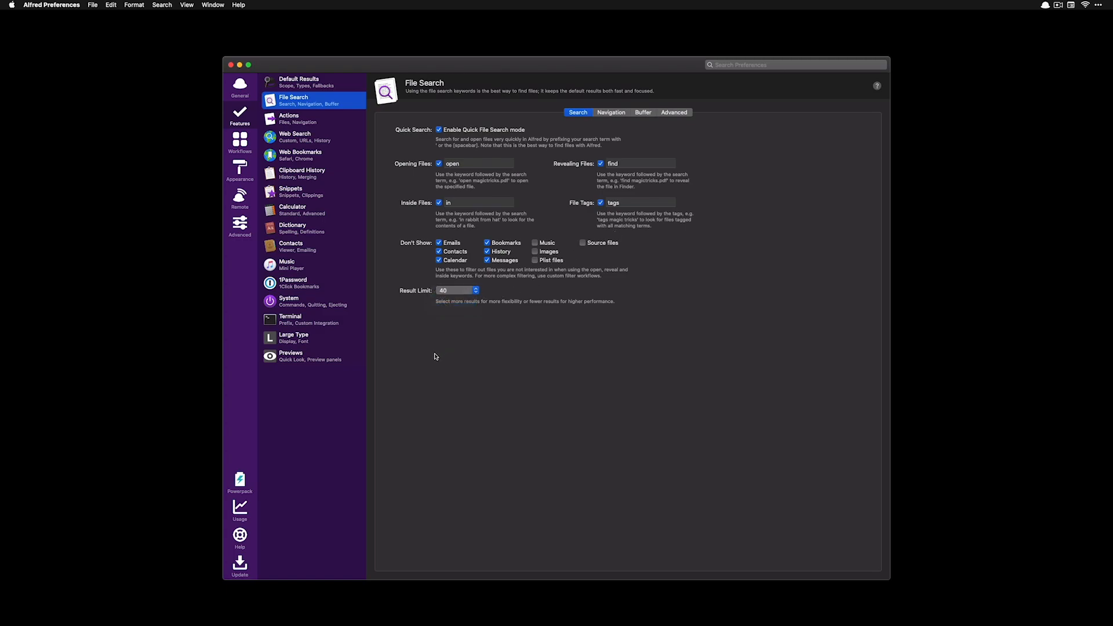
pyautogui.click(611, 113)
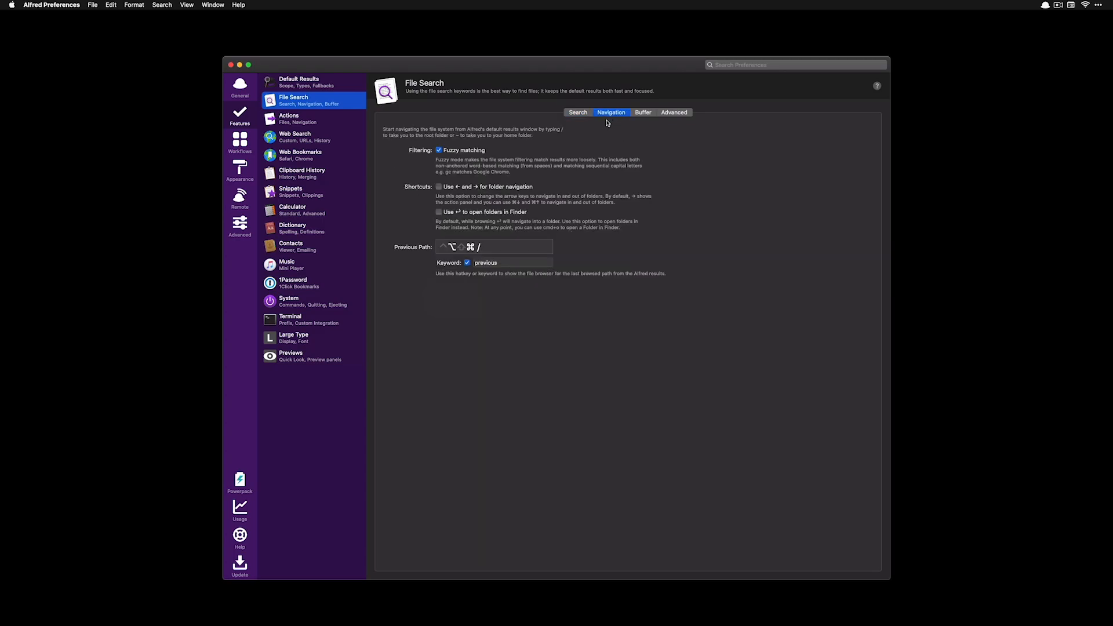
pyautogui.click(646, 113)
pyautogui.click(684, 114)
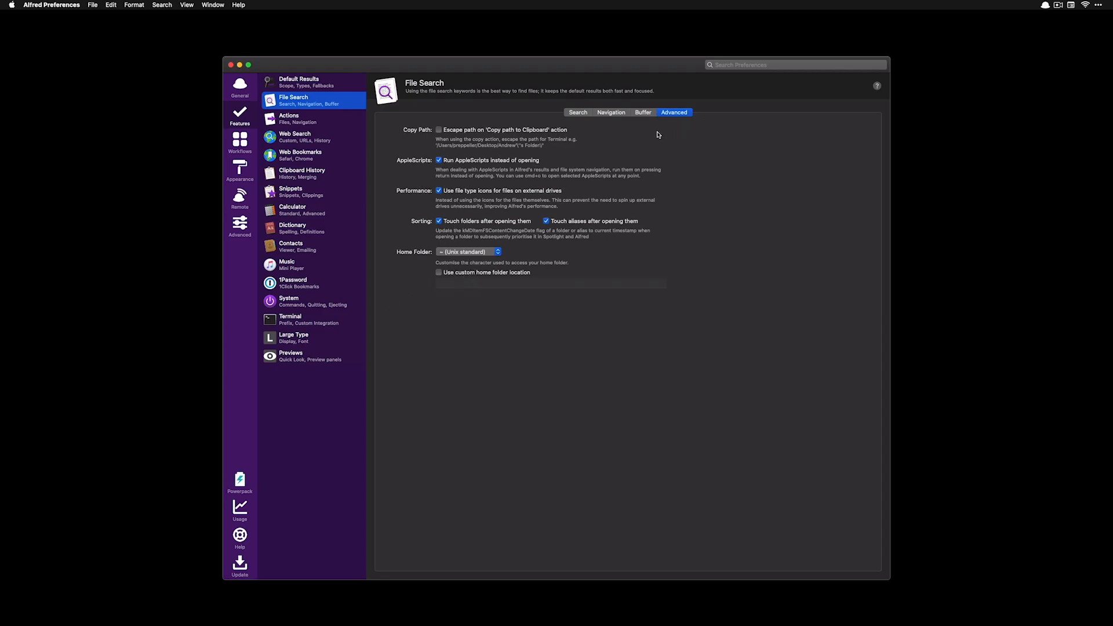
# Step: Run change dark.scpt from Alfred by searching "change dar", and close the System Preferences window it opens
pyautogui.hotkey('alt', 'space')
pyautogui.write('chnage')
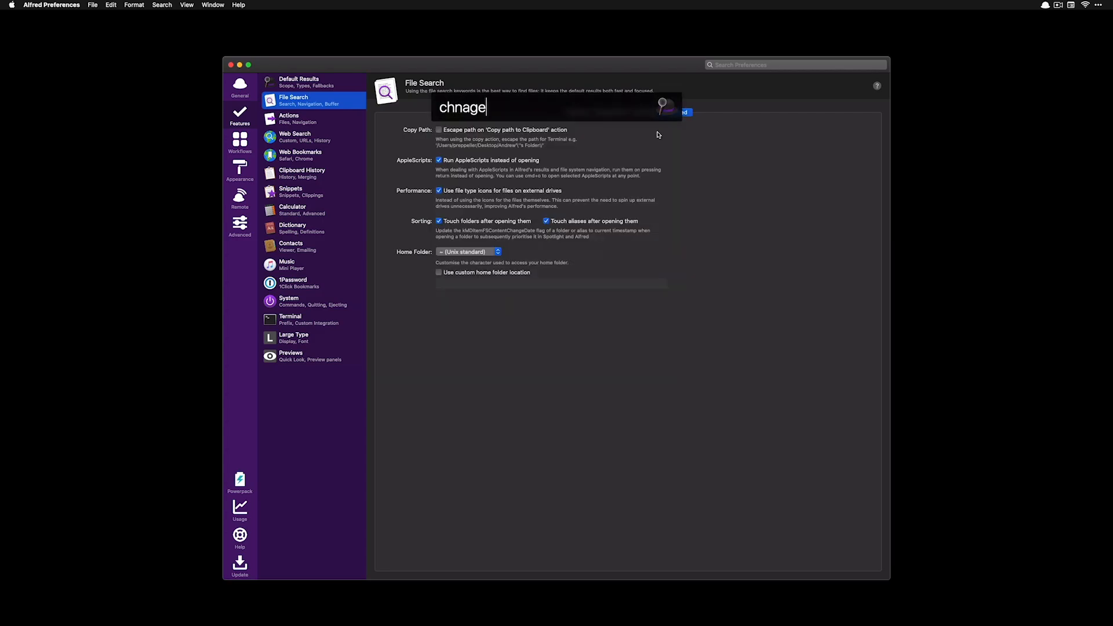
pyautogui.press('BackSpace')
pyautogui.press('BackSpace')
pyautogui.press('BackSpace')
pyautogui.press('BackSpace')
pyautogui.write('ange dar')
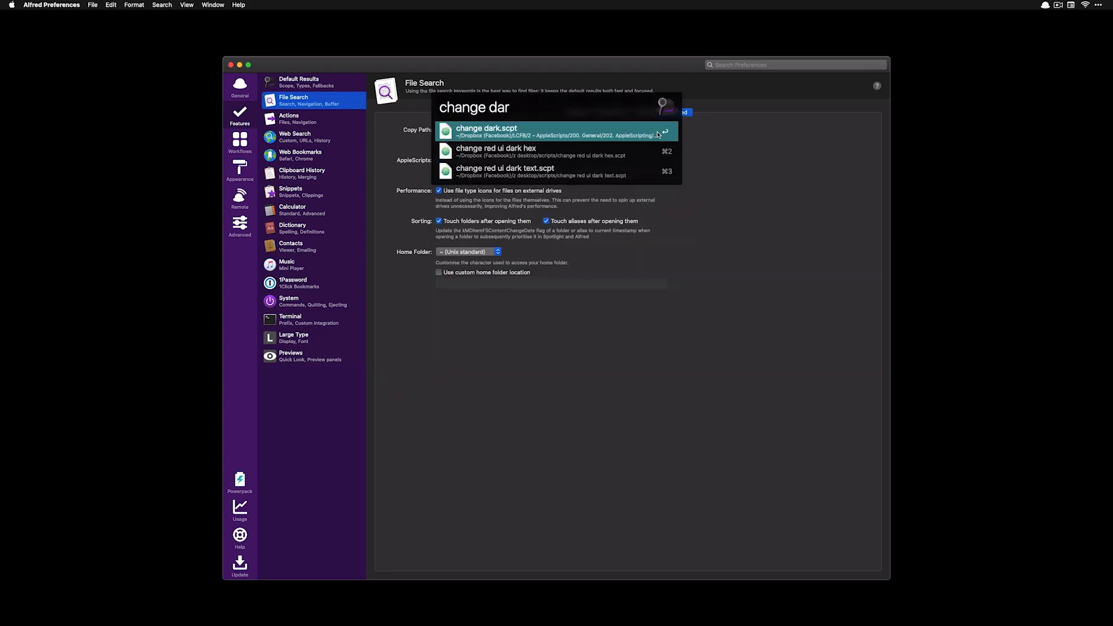
pyautogui.press('Return')
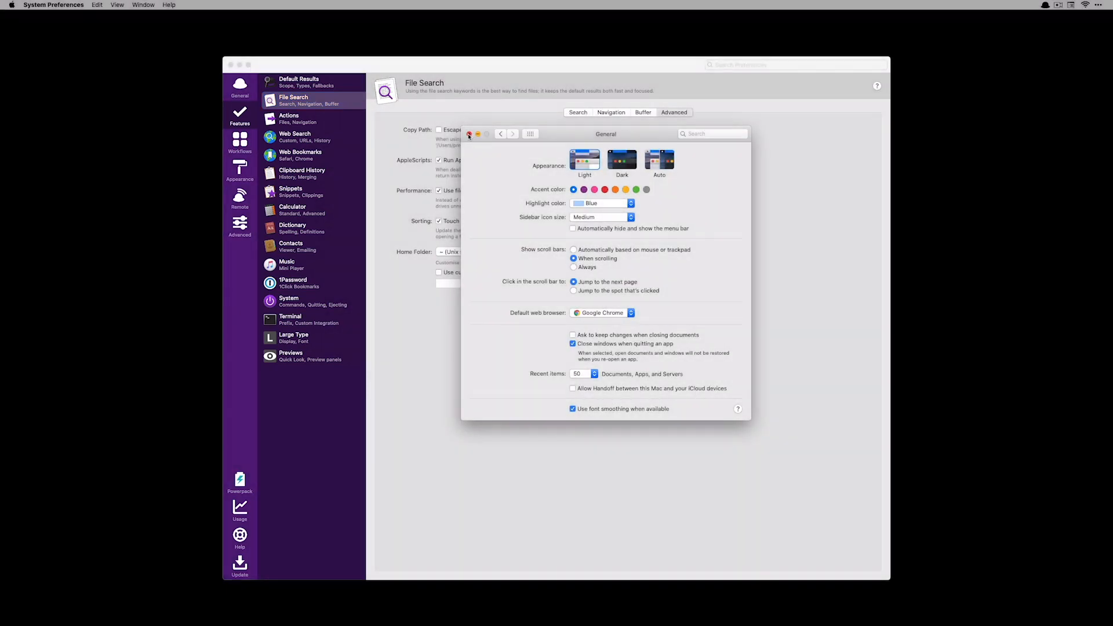
pyautogui.click(469, 134)
# Step: Run change dark.scpt again from Alfred's "change" results to toggle the system appearance
pyautogui.hotkey('alt', 'space')
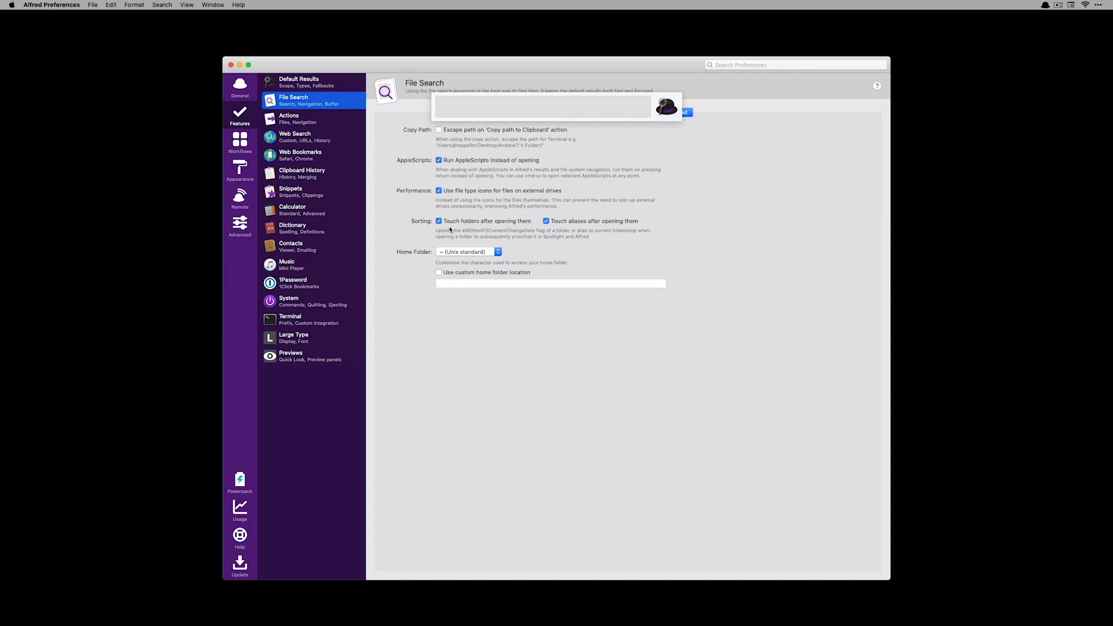
pyautogui.write('change')
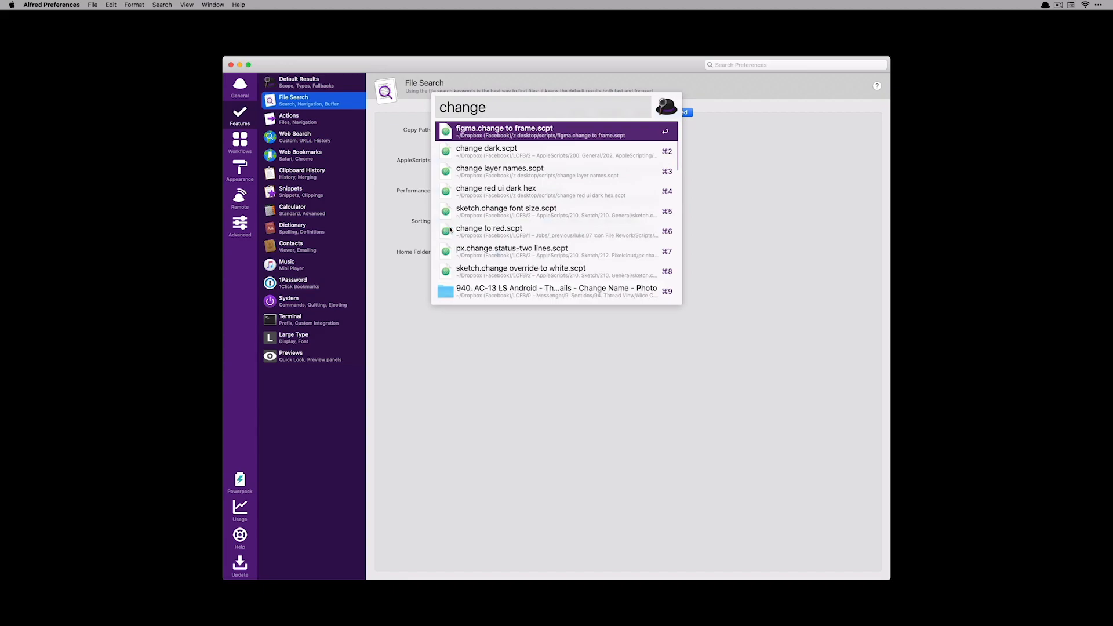
pyautogui.press('Down')
pyautogui.press('Return')
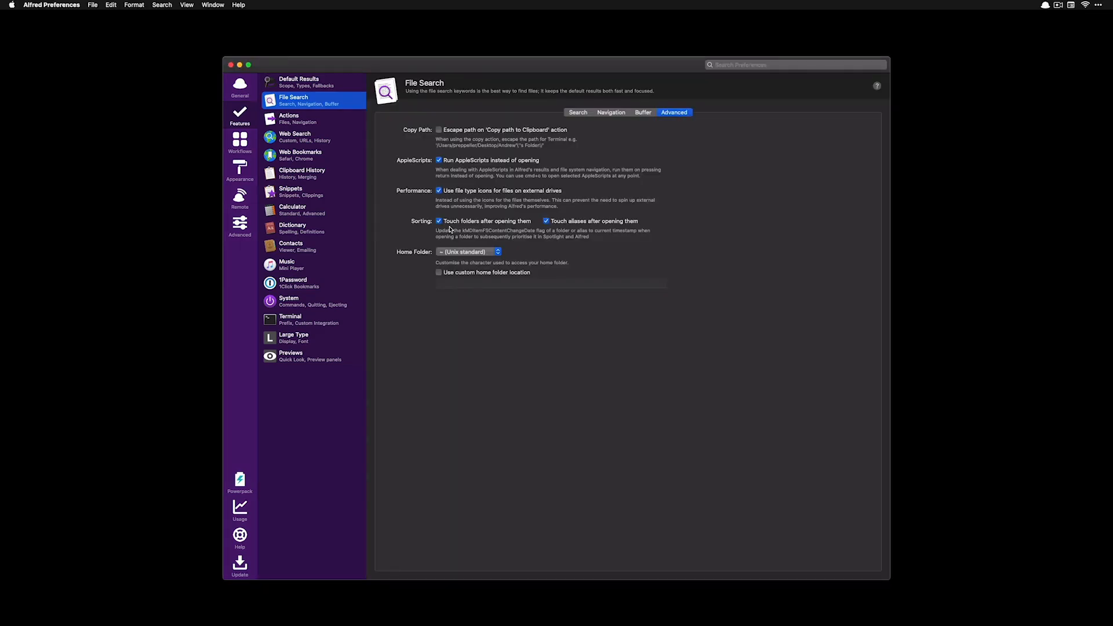
# Step: Search Alfred for "change" and open change dark.scpt for editing in Atom instead of running it
pyautogui.hotkey('alt', 'space')
pyautogui.write('change')
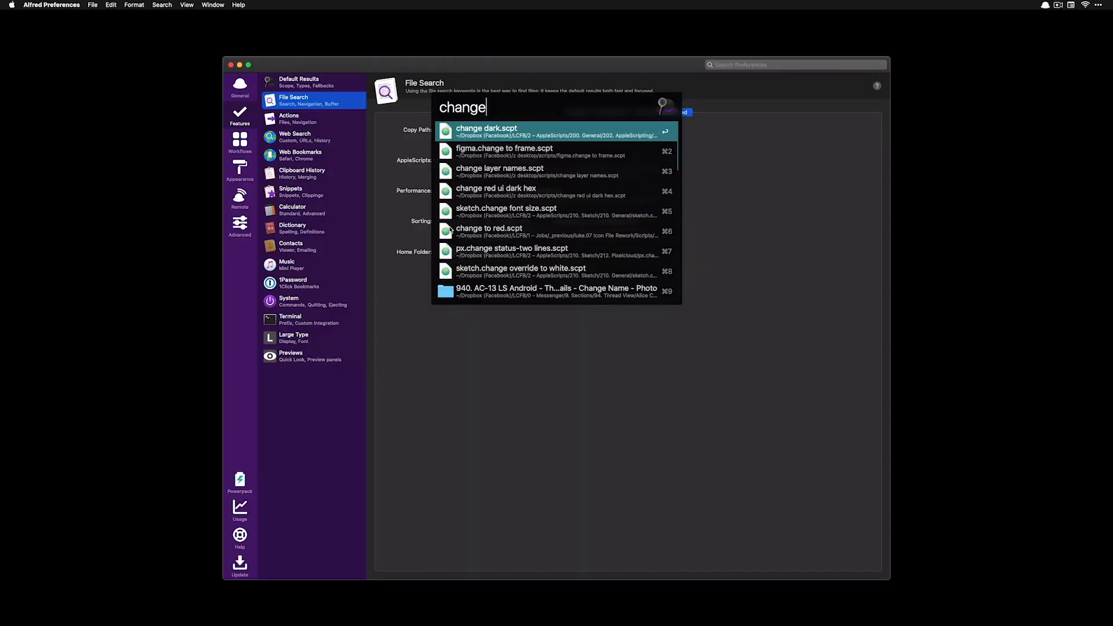
pyautogui.press('Return')
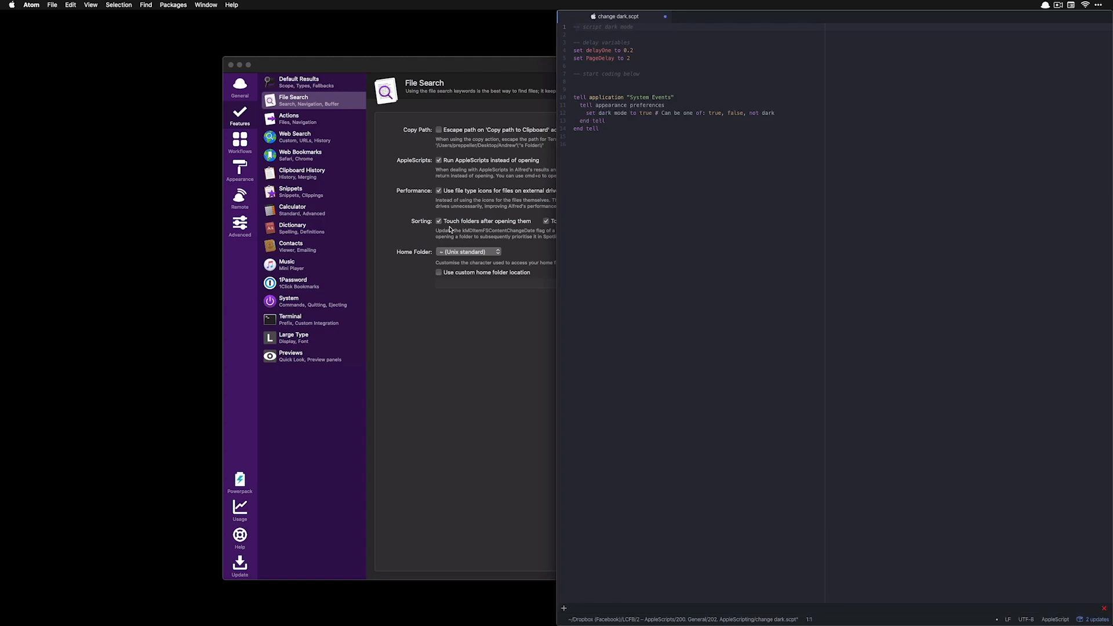
# Step: Review the File Actions in Alfred's Actions feature settings, and set the general Selection Hotkey to F11
pyautogui.click(330, 120)
pyautogui.click(649, 113)
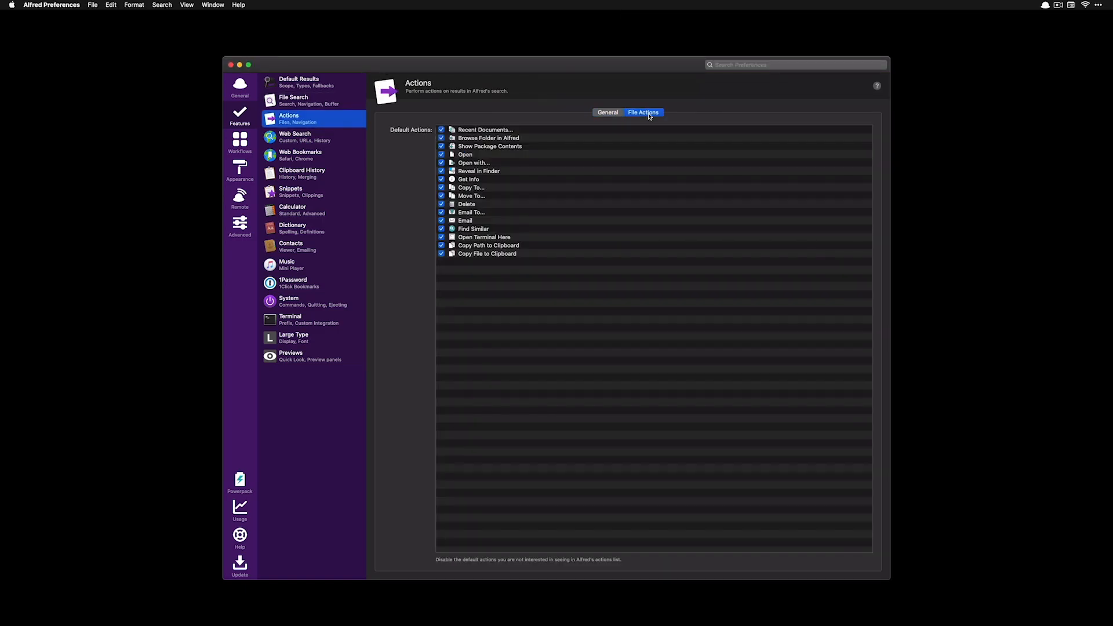
pyautogui.click(608, 114)
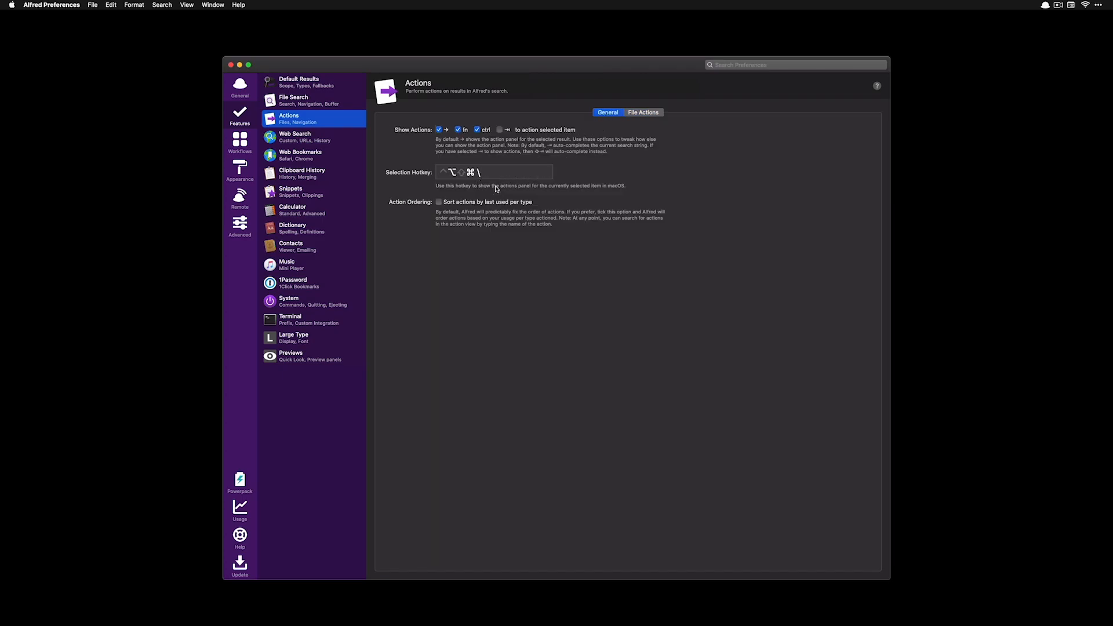
pyautogui.click(510, 173)
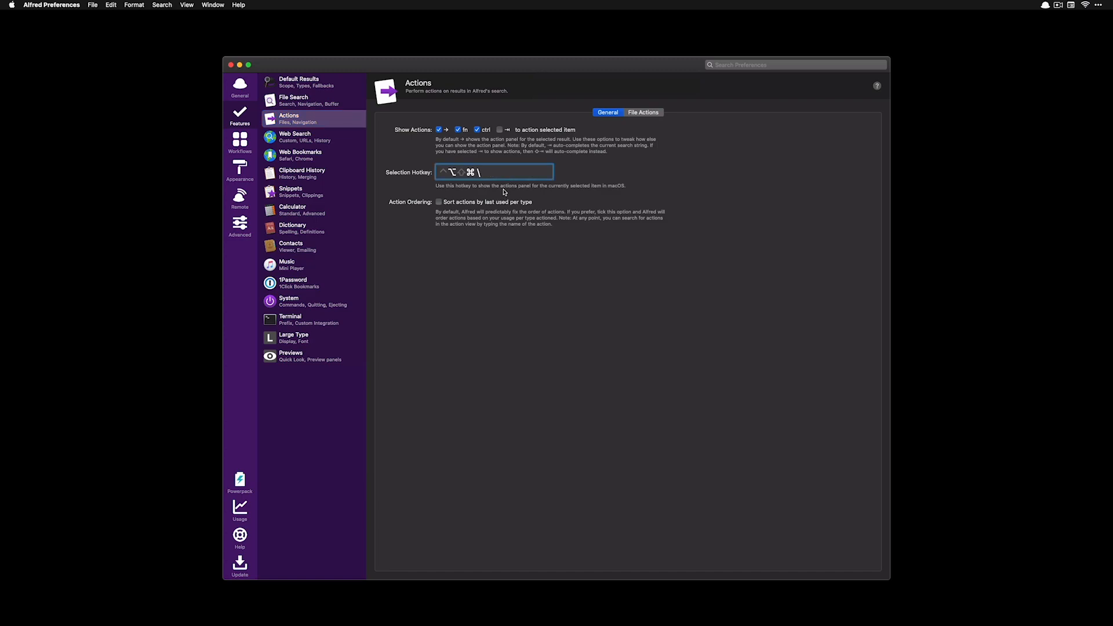
pyautogui.press('F11')
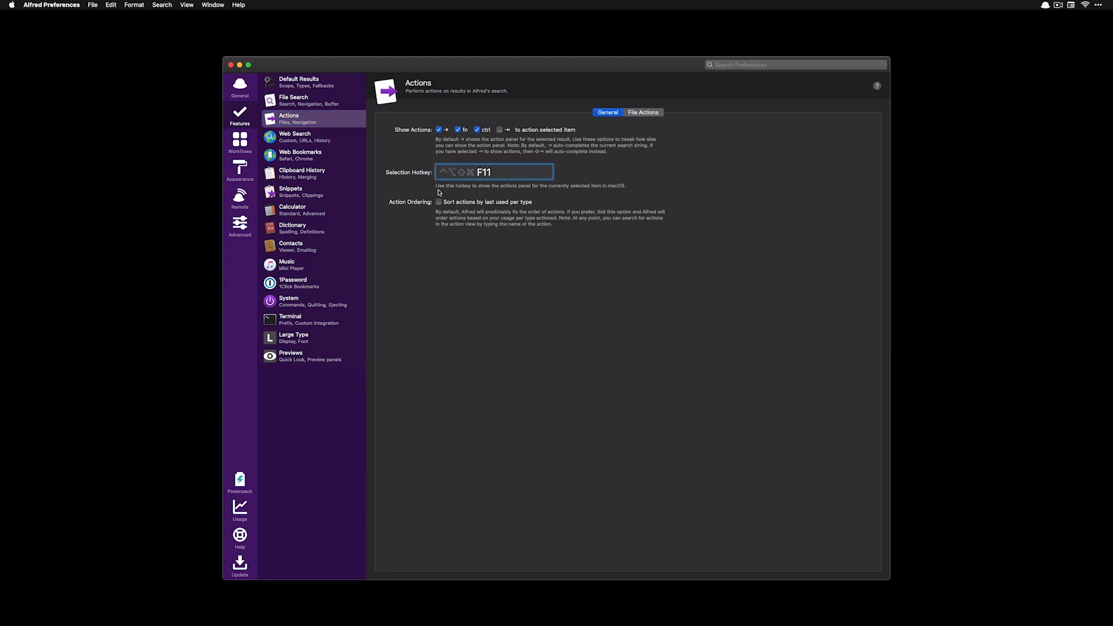
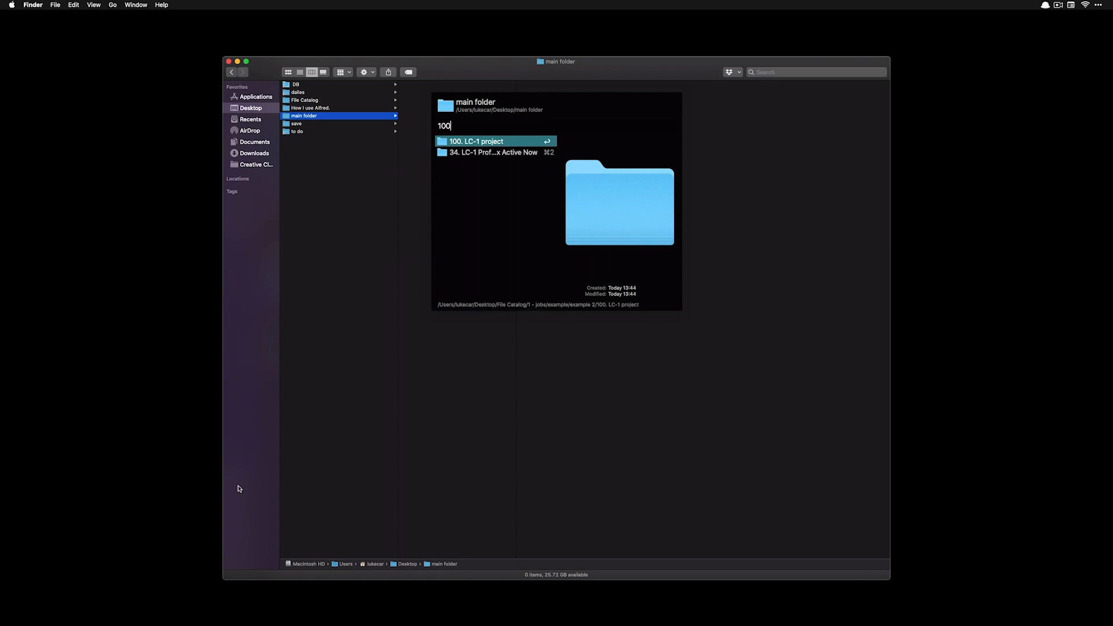
# Step: Move "main folder" into "100. LC-1 project" with Alfred, and locate it in Finder through File Catalog, 1 - jobs, example and example 2
pyautogui.press('Return')
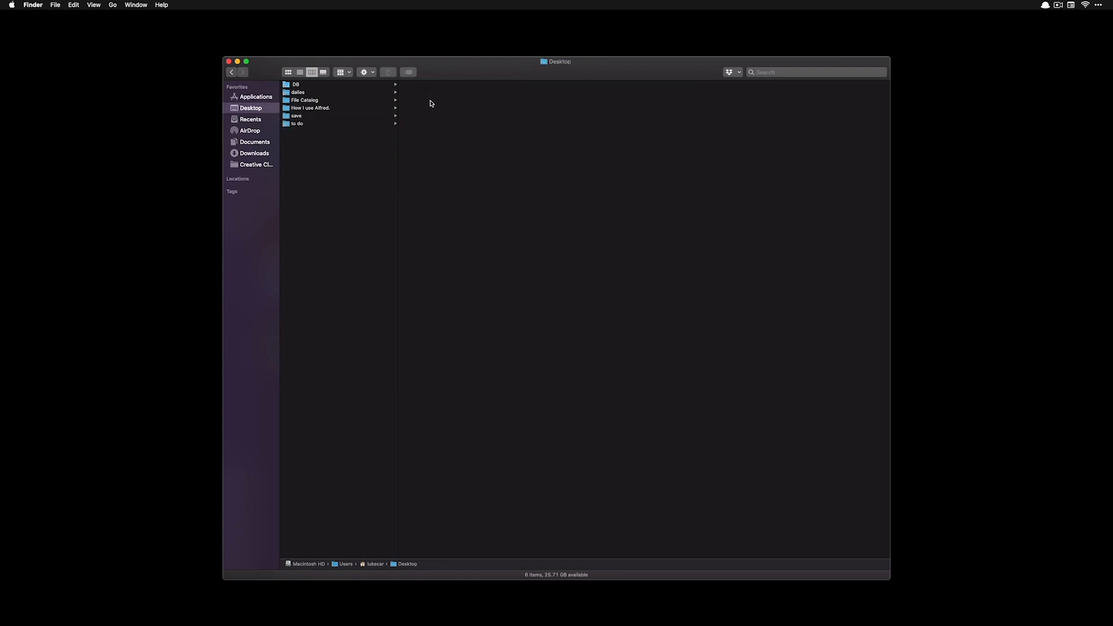
pyautogui.click(383, 108)
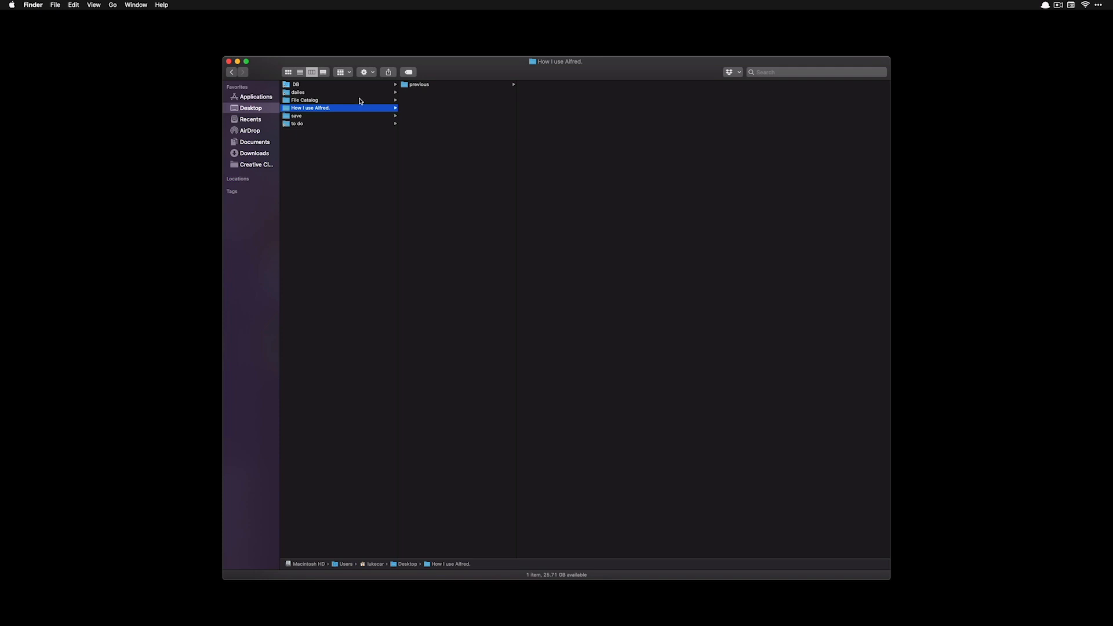
pyautogui.click(359, 101)
pyautogui.click(487, 86)
pyautogui.click(591, 86)
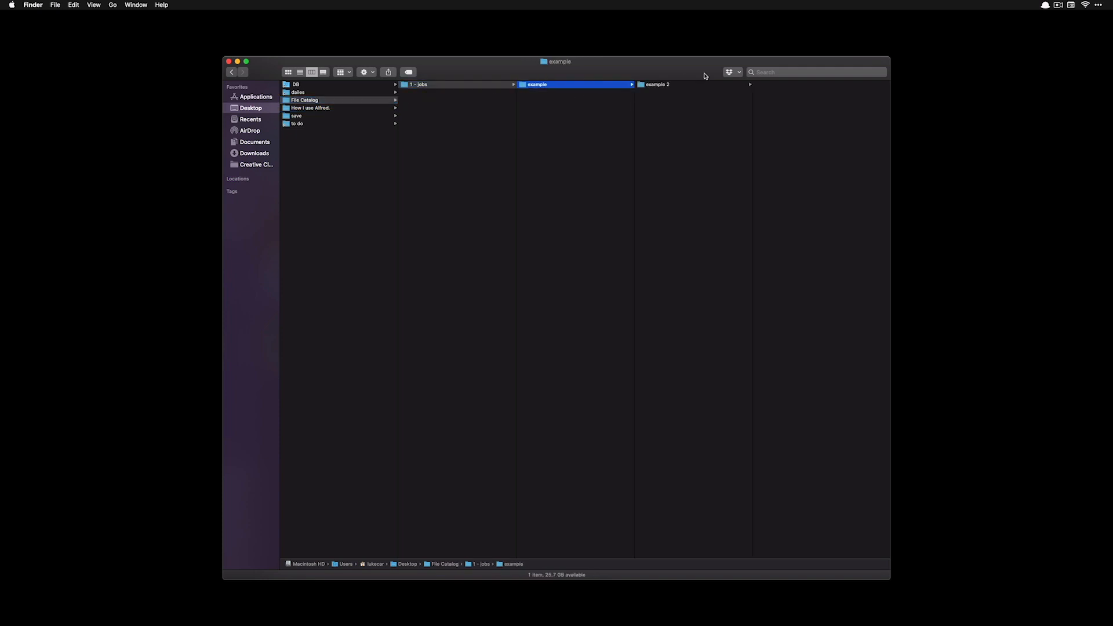
pyautogui.click(696, 84)
pyautogui.click(815, 86)
pyautogui.click(840, 86)
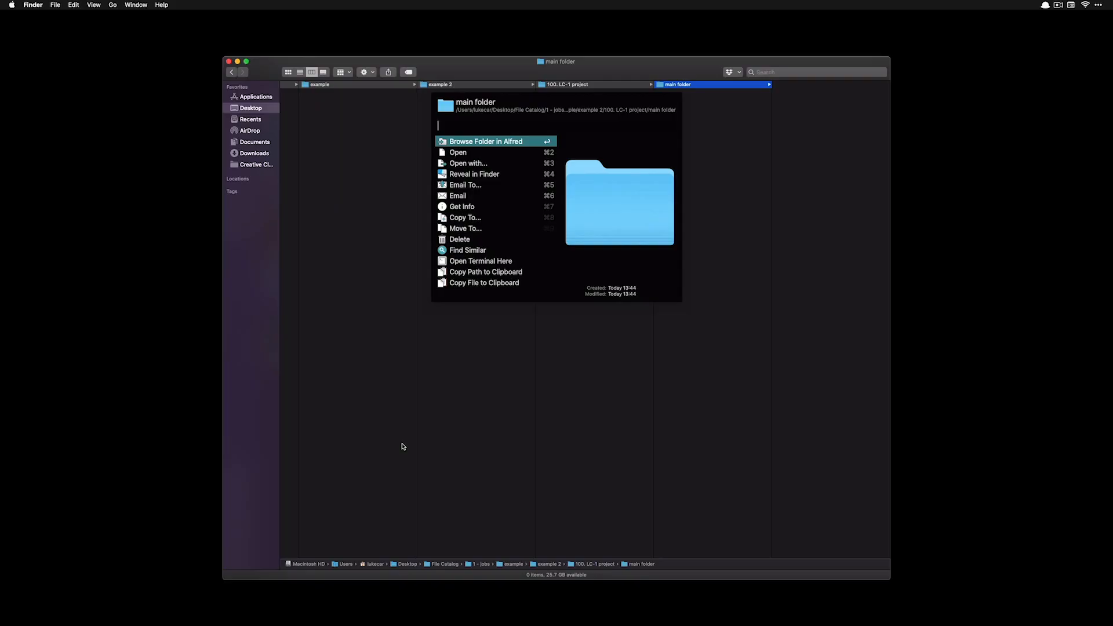
# Step: Move "main folder" from "100. LC-1 project" to Downloads using Alfred's Move To file action
pyautogui.write('move')
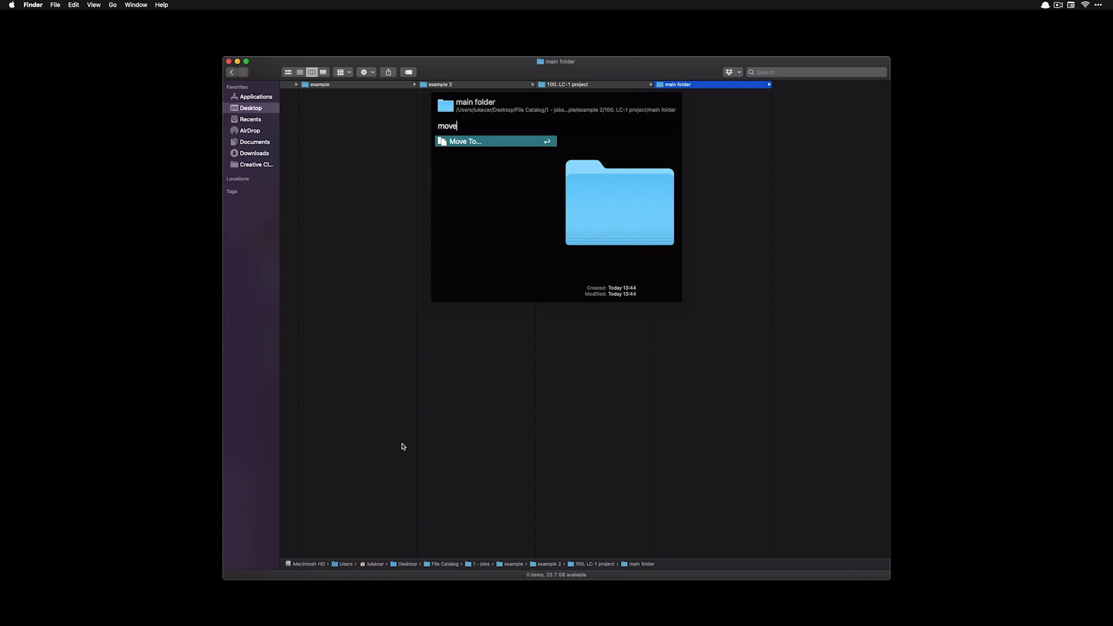
pyautogui.press('Return')
pyautogui.press('Return')
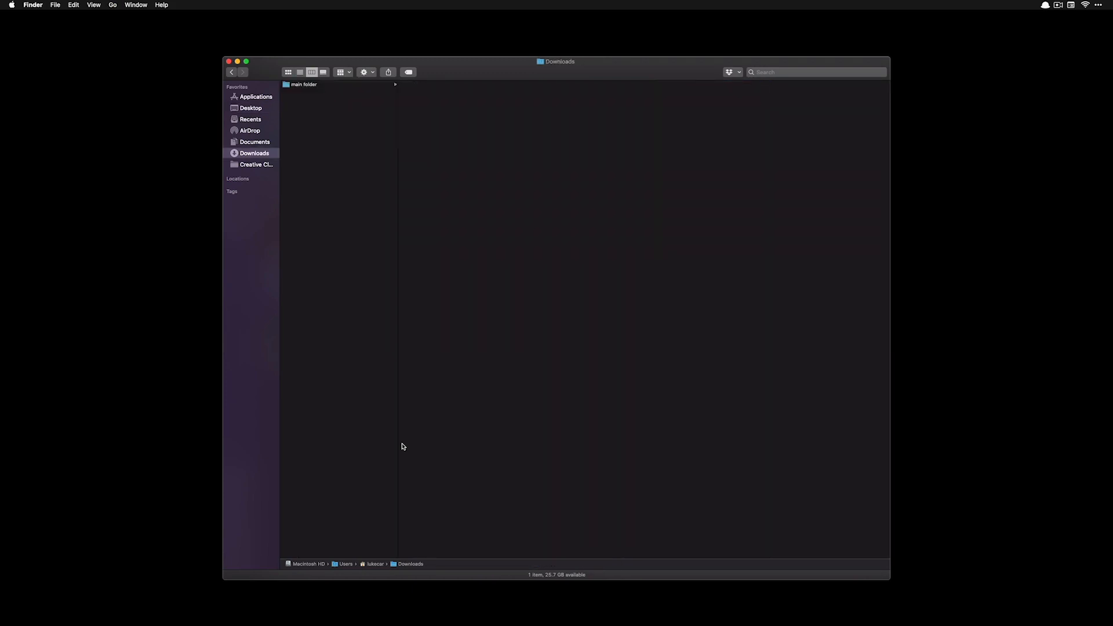
# Step: Move "main folder" from Downloads into "100. LC-1 project" with Alfred's Move To file action
pyautogui.press('super+alt+backslash')
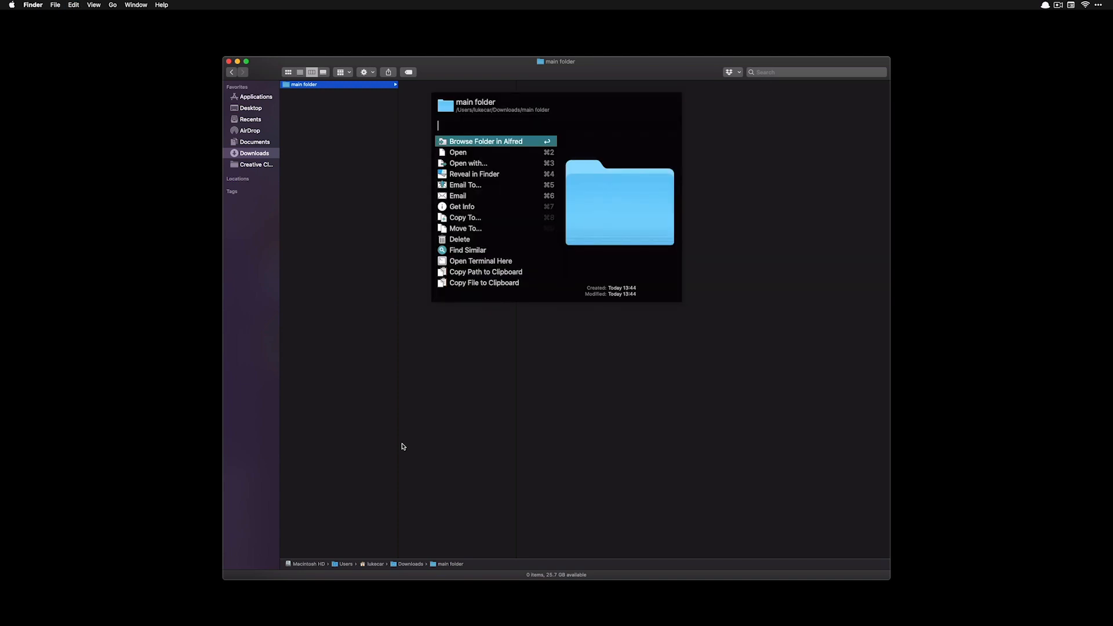
pyautogui.write('move')
pyautogui.press('Return')
pyautogui.write('. project')
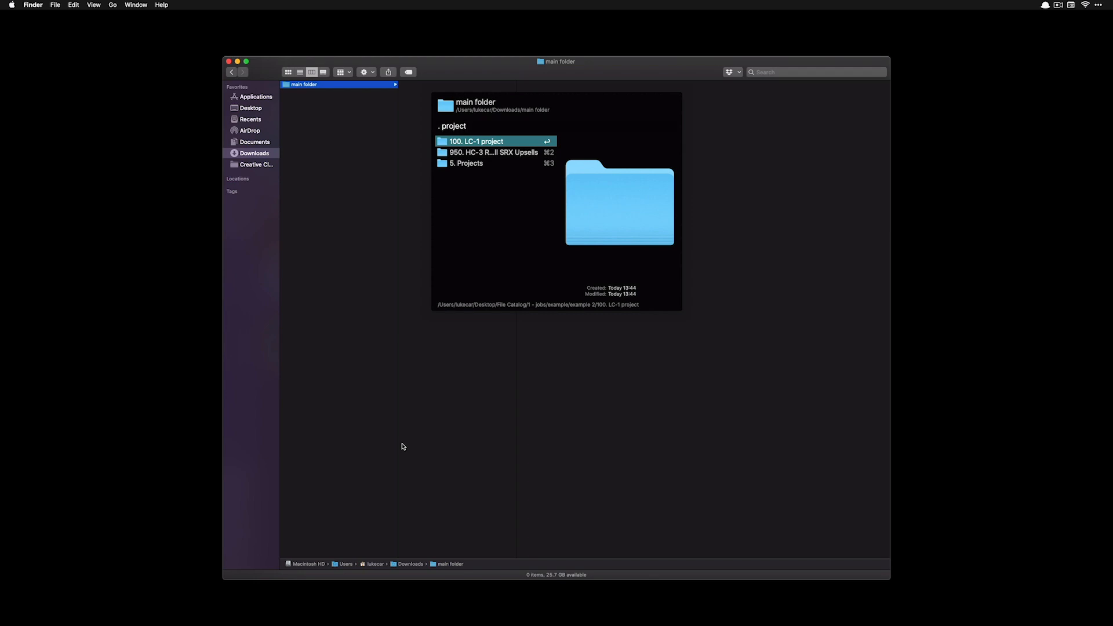
pyautogui.press('Return')
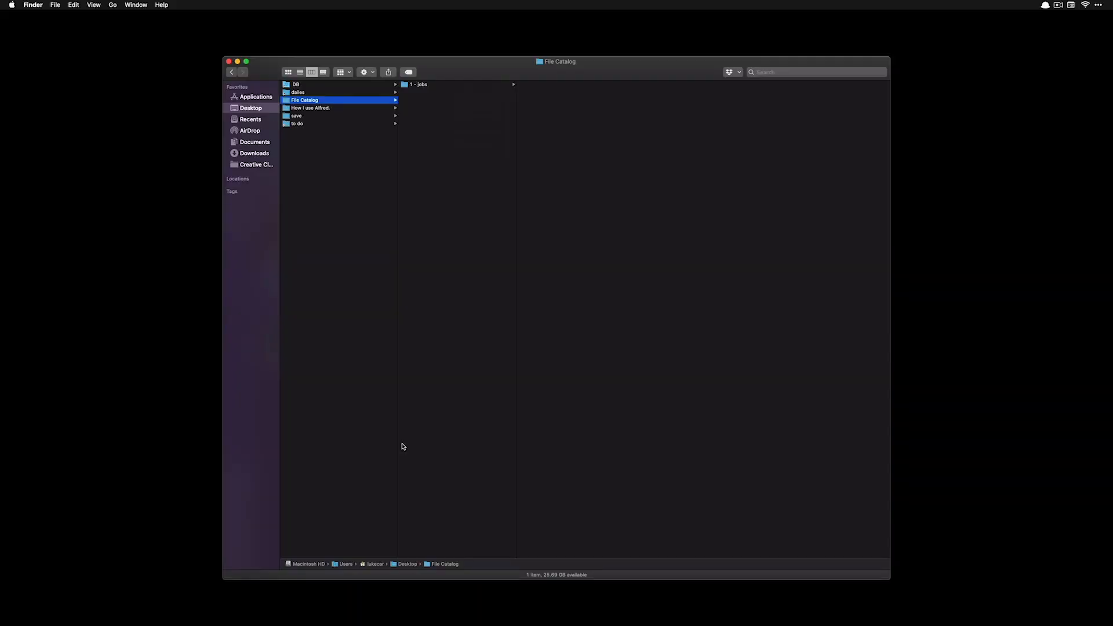
# Step: Examine Alfred's file actions for the File Catalog folder, going through the list down to Email
pyautogui.press('super+alt+backslash')
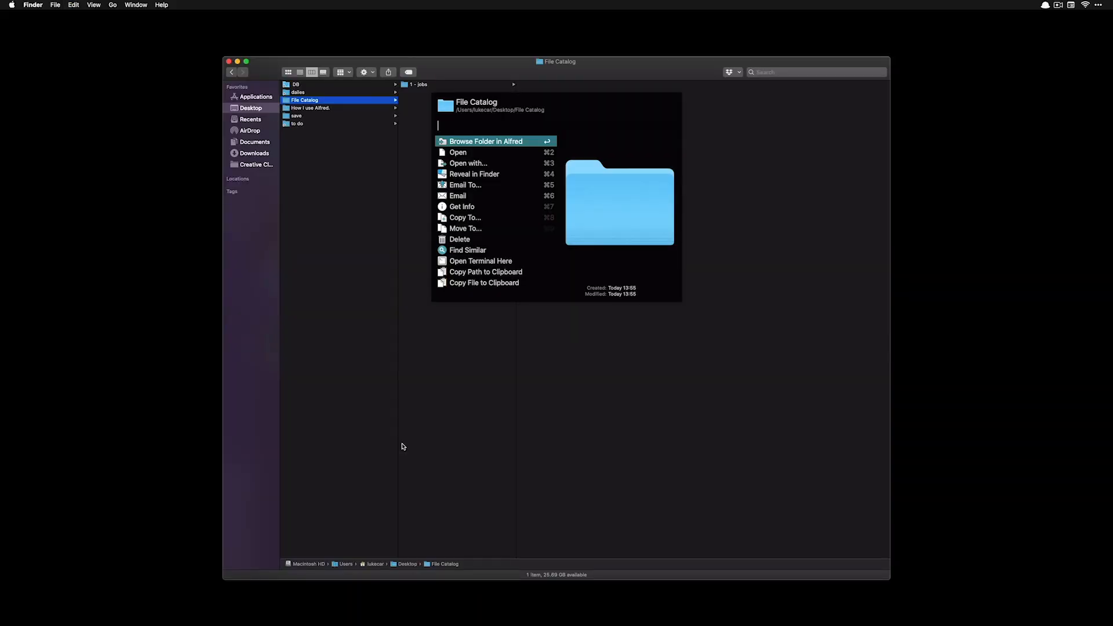
pyautogui.press('Down')
pyautogui.press('Down')
pyautogui.press('Down')
pyautogui.press('Down')
pyautogui.press('Down')
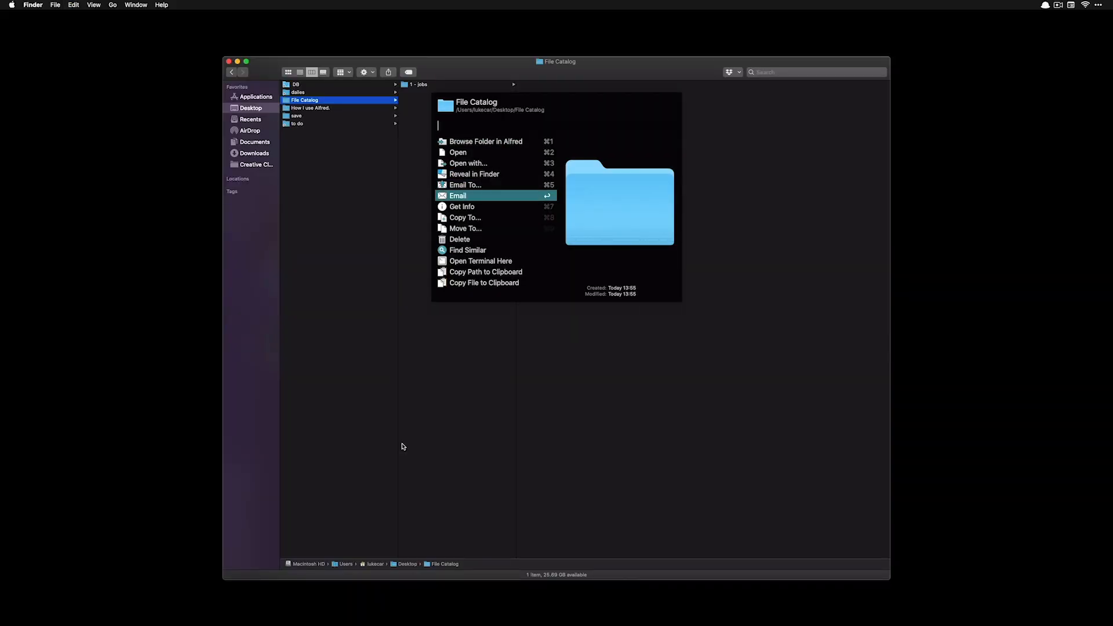
pyautogui.press('Return')
# Step: Capture a screen area of about 513×459 pixels, and attach the screenshot from Desktop to a new message with Alfred's Email action
pyautogui.moveTo(325, 205); pyautogui.dragTo(543, 403)
pyautogui.click(329, 124)
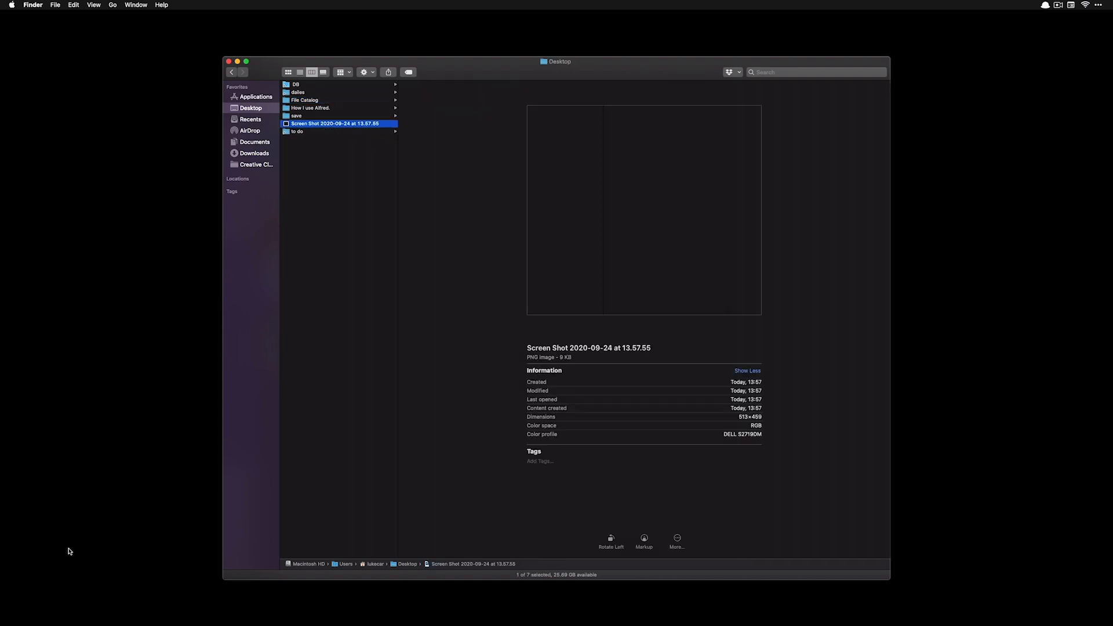
pyautogui.press('alt+super+backslash')
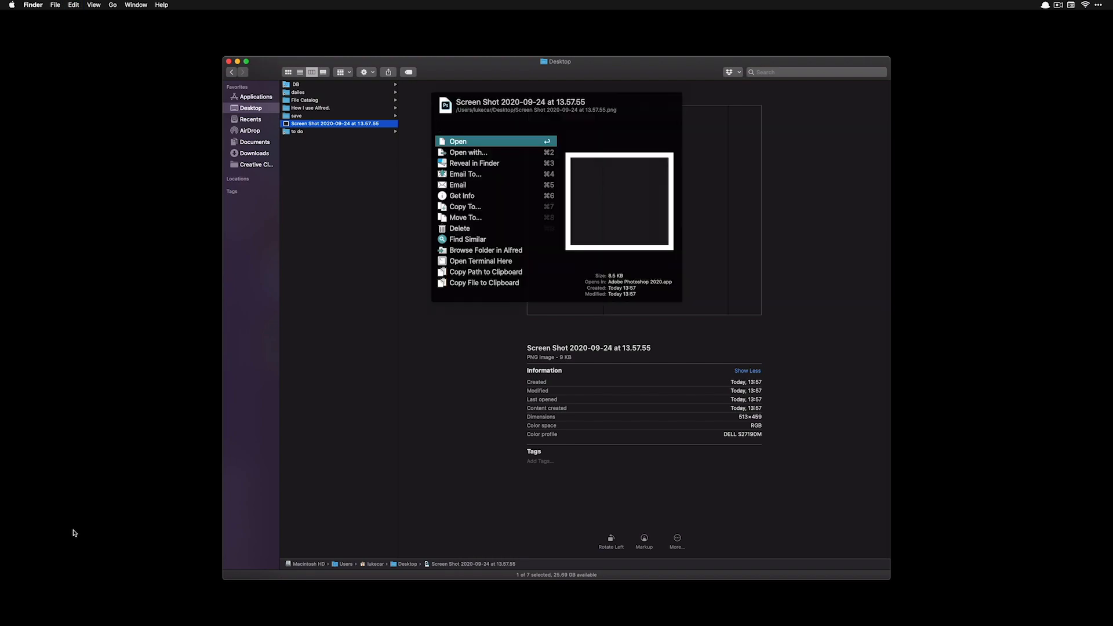
pyautogui.write('ema')
pyautogui.press('Down')
pyautogui.press('Return')
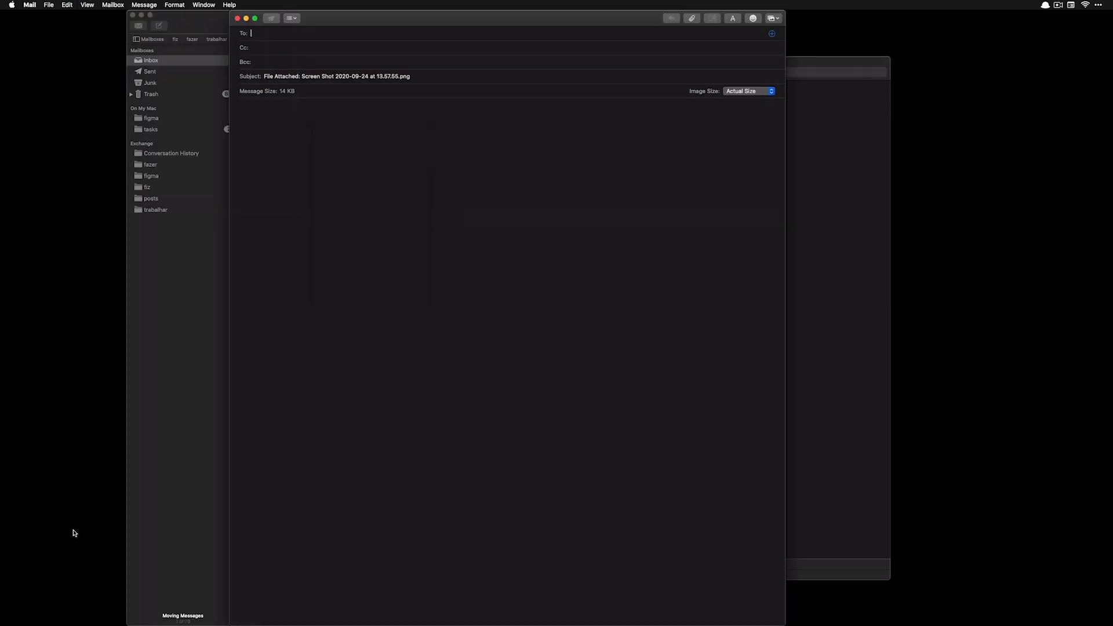
# Step: Leave the Mail draft and open a terminal at the File Catalog folder using Alfred's Open Terminal Here action
pyautogui.press('super+h')
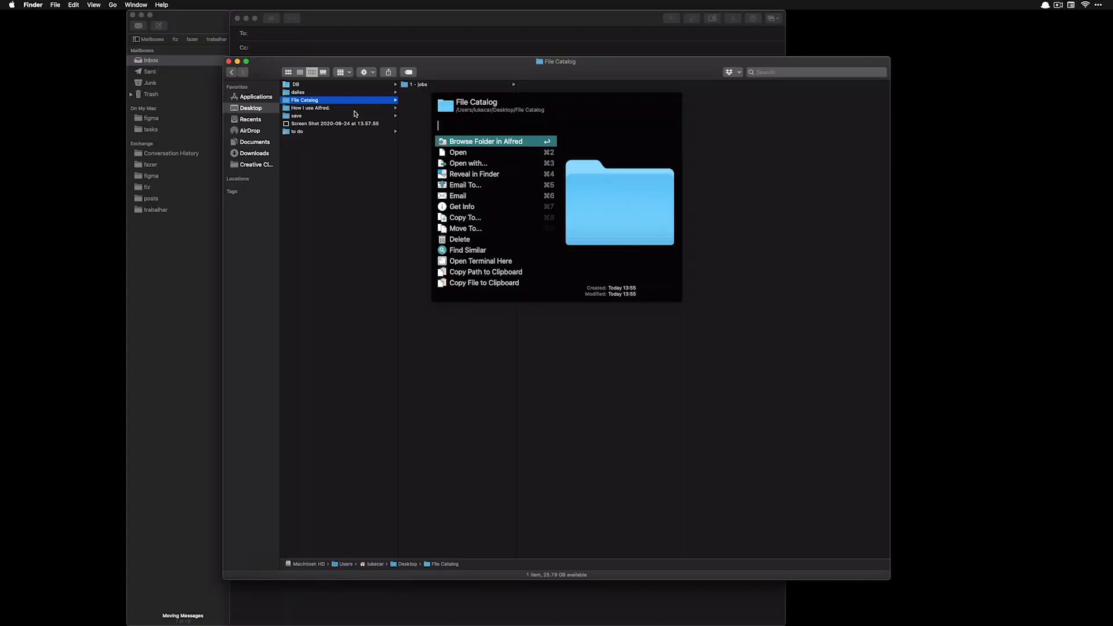
pyautogui.write('ter')
pyautogui.press('Return')
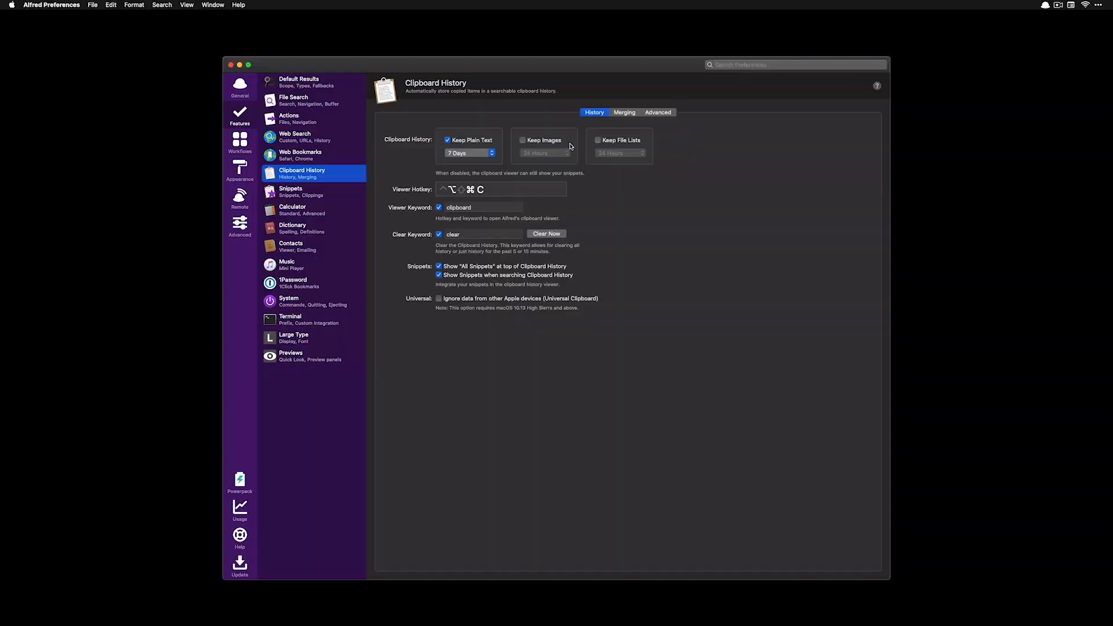
# Step: Enable Keep Images and Keep File Lists in Alfred's Clipboard History, and set the Viewer Hotkey to Option+Command+H
pyautogui.click(552, 142)
pyautogui.click(617, 140)
pyautogui.click(503, 194)
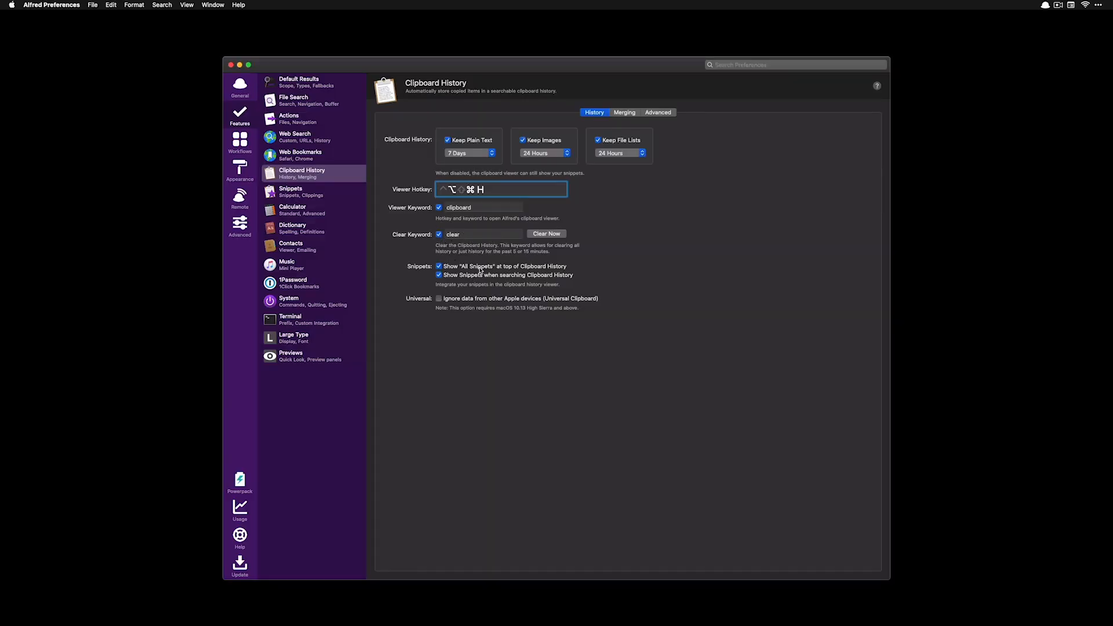
# Step: Enable Fast append selected text in the clipboard Merging options, and review the Advanced clipboard settings
pyautogui.click(624, 113)
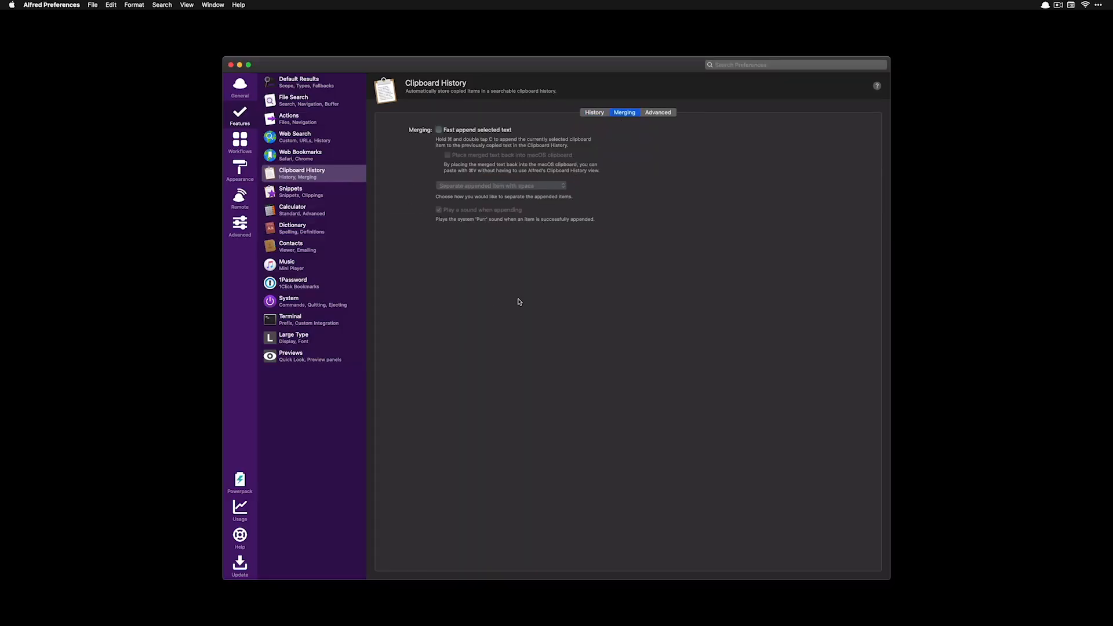
pyautogui.click(462, 131)
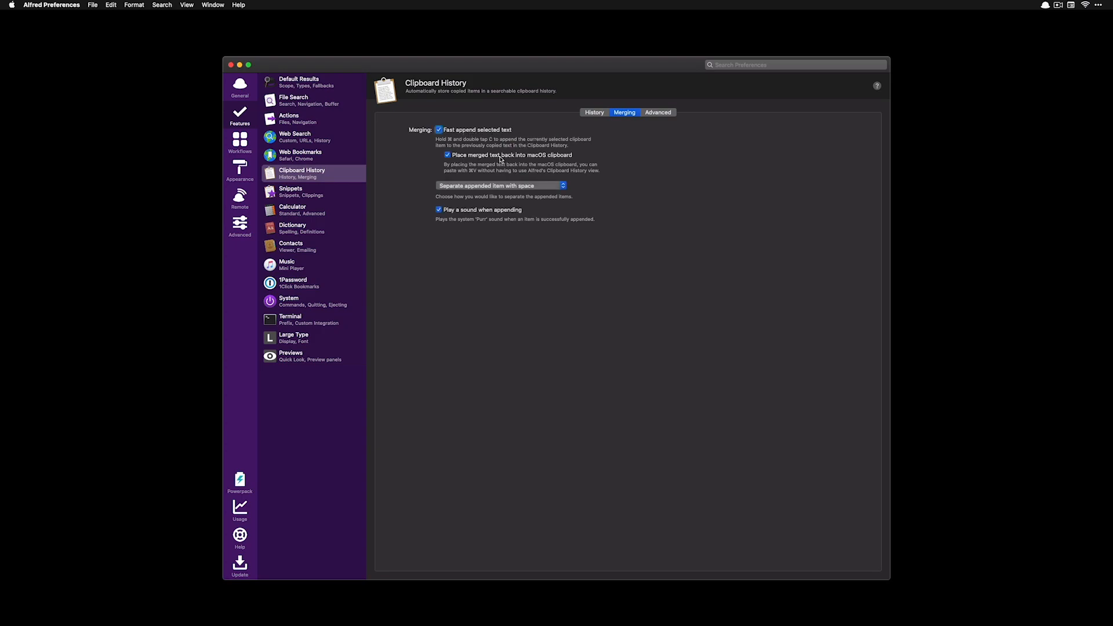
pyautogui.click(654, 114)
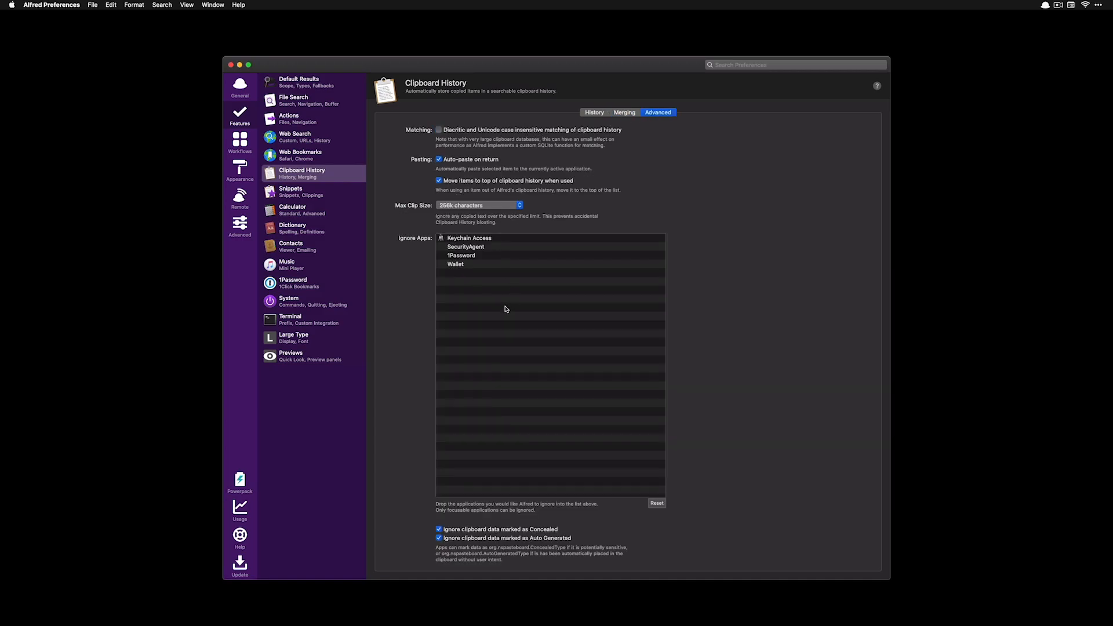
pyautogui.click(593, 114)
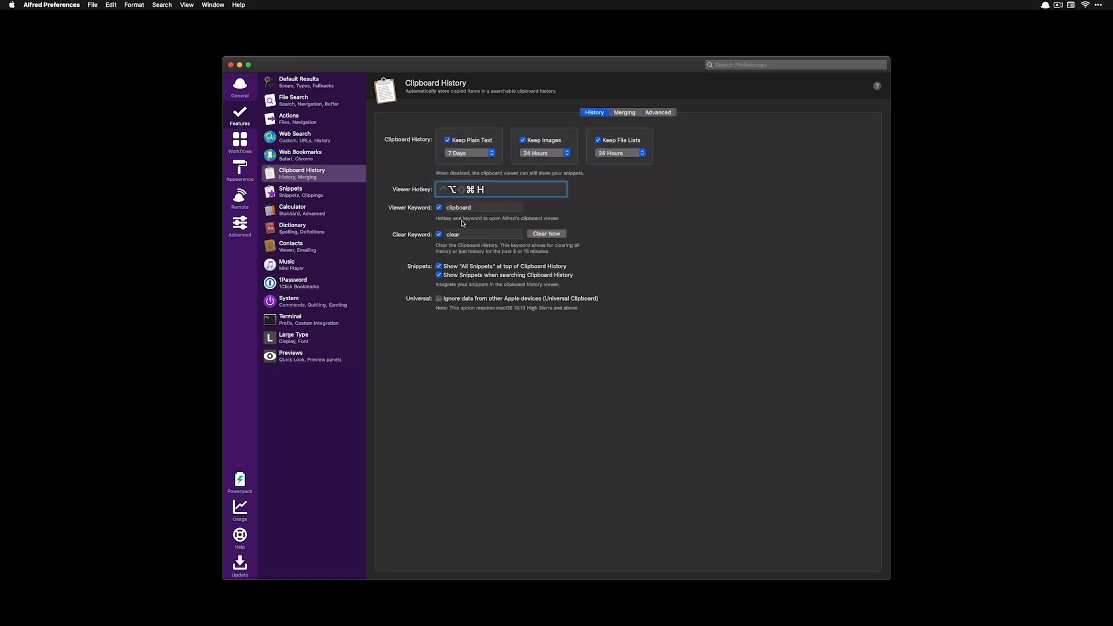
# Step: Open iA Writer through Alfred, center its window, and write ftp.theproductivityshop.com, the login user name and the password on separate lines
pyautogui.press('super+space')
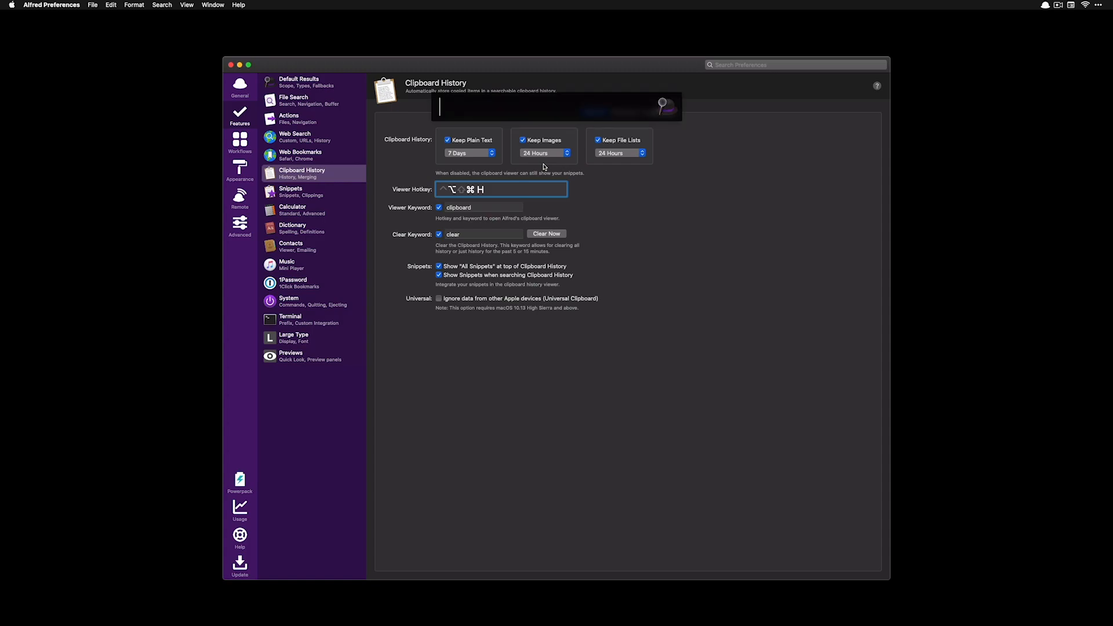
pyautogui.write('at')
pyautogui.press('Return')
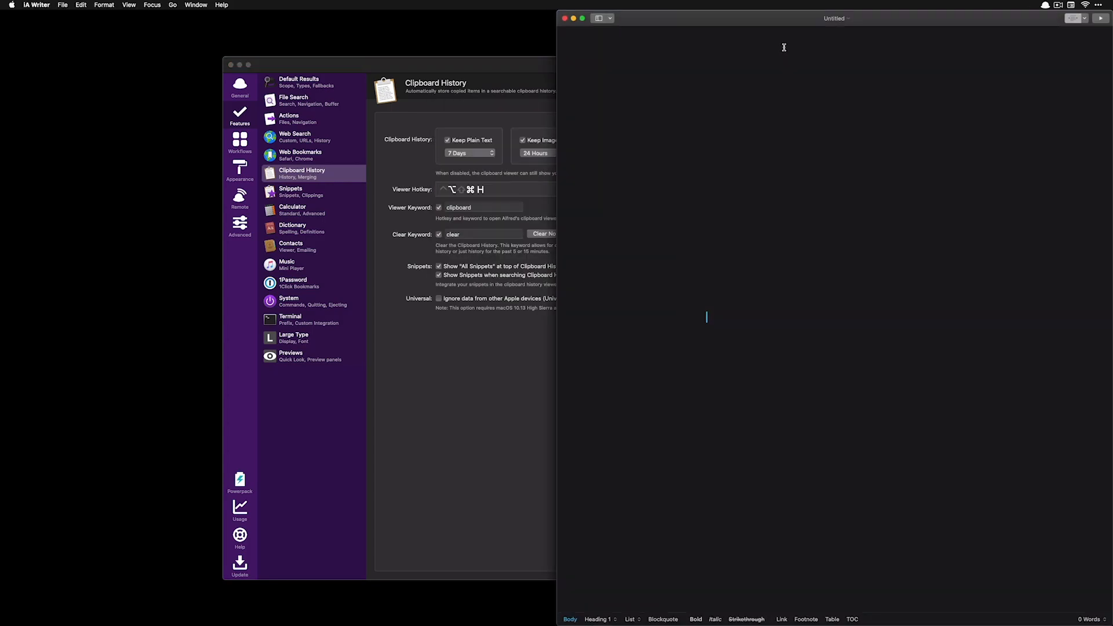
pyautogui.moveTo(750, 24); pyautogui.dragTo(723, 24)
pyautogui.hotkey('ctrl', 'alt', 'c')
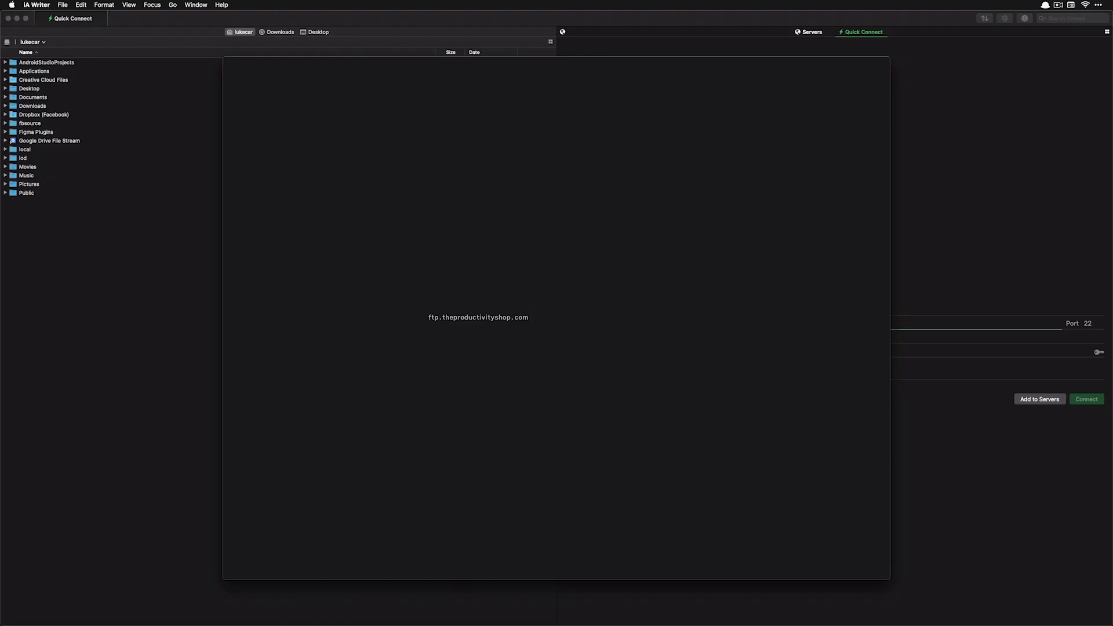
pyautogui.press('Return')
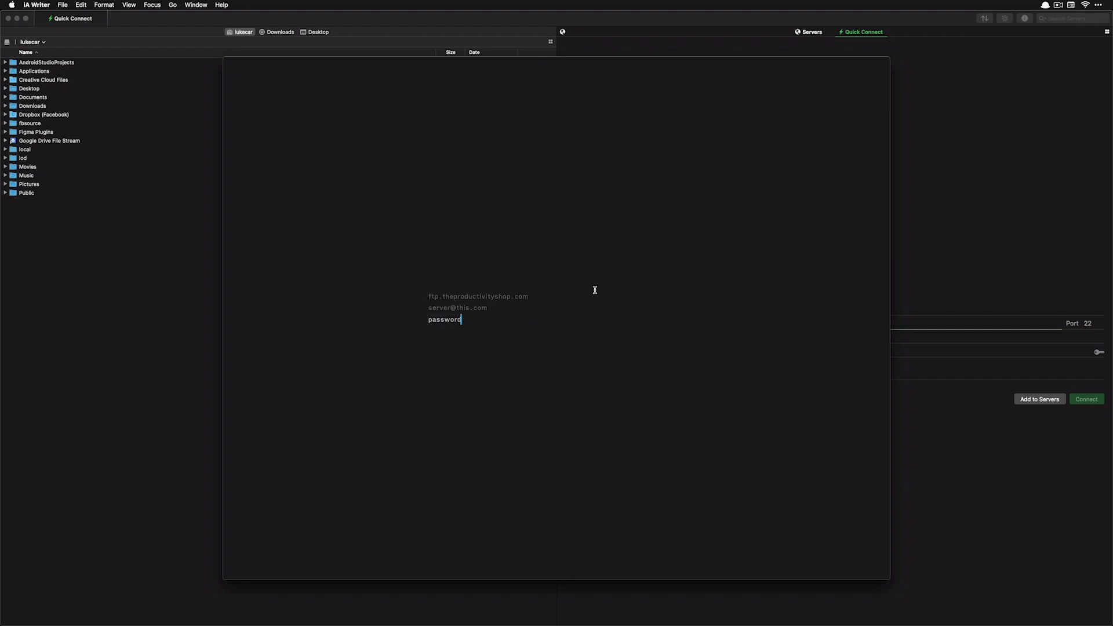
# Step: Copy ftp.theproductivityshop.com from the note and paste it into the Address field in Transmit
pyautogui.moveTo(544, 295); pyautogui.dragTo(415, 296)
pyautogui.press('super+c')
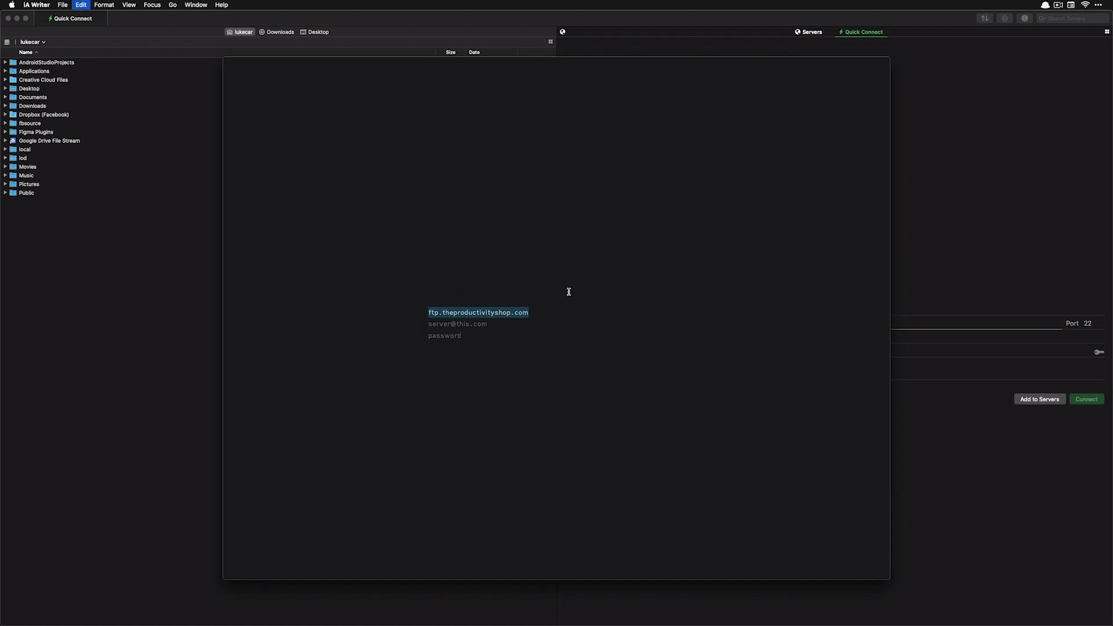
pyautogui.press('super+Tab')
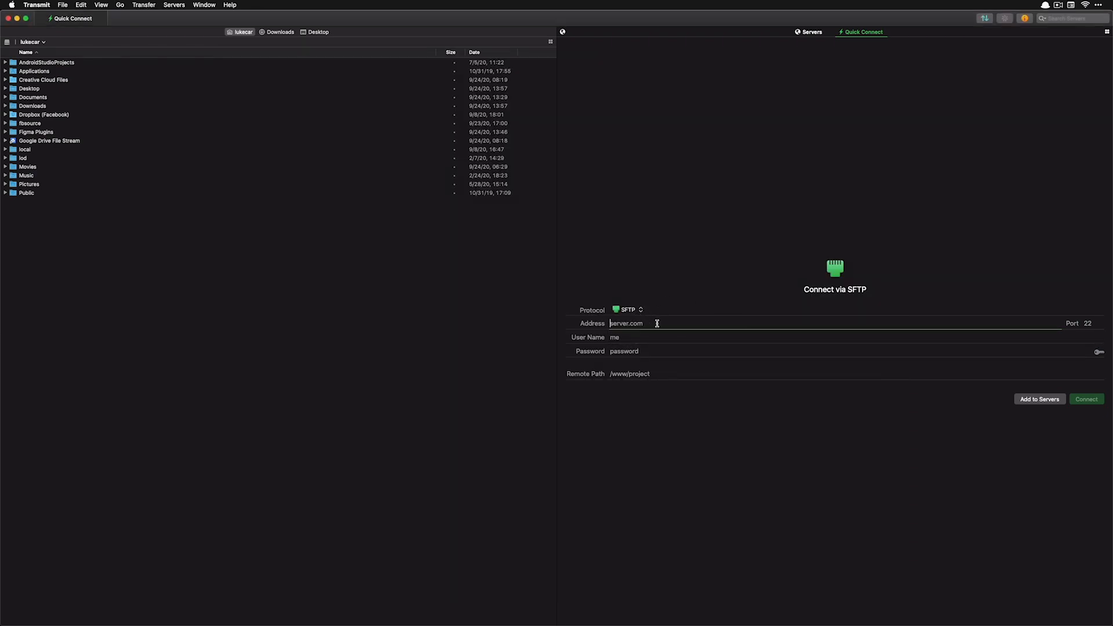
pyautogui.press('super+v')
# Step: Copy the login user name from the iA Writer note into Transmit's User Name field
pyautogui.press('super+Tab')
pyautogui.moveTo(503, 323); pyautogui.dragTo(423, 322)
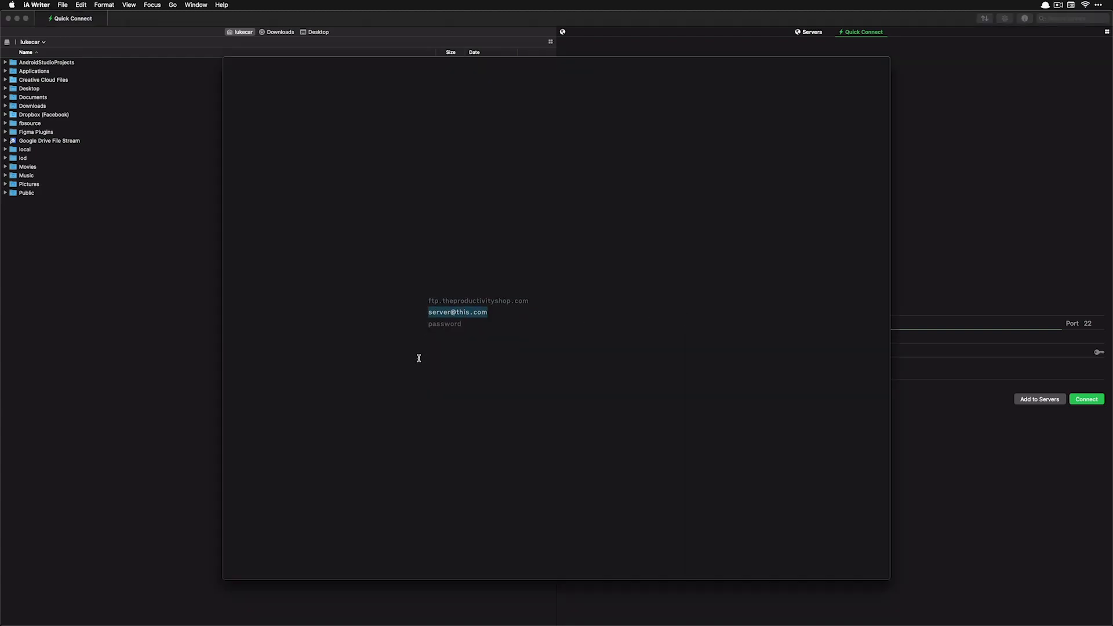
pyautogui.press('super+c')
pyautogui.press('super+Tab')
pyautogui.click(646, 339)
pyautogui.press('super+v')
# Step: Copy the password from the iA Writer note into Transmit's Password field
pyautogui.press('super+Tab')
pyautogui.moveTo(472, 323); pyautogui.dragTo(422, 325)
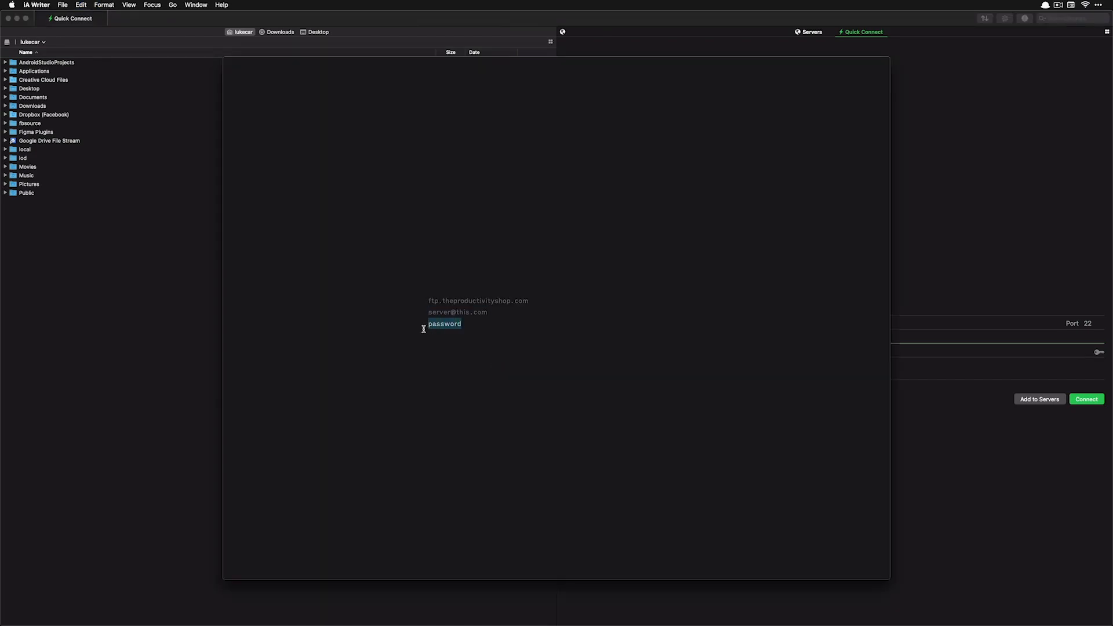
pyautogui.press('super+c')
pyautogui.press('super+Tab')
pyautogui.click(758, 350)
pyautogui.press('super+v')
# Step: Back in iA Writer, copy the server address, user name and password lines one after another
pyautogui.press('super+Tab')
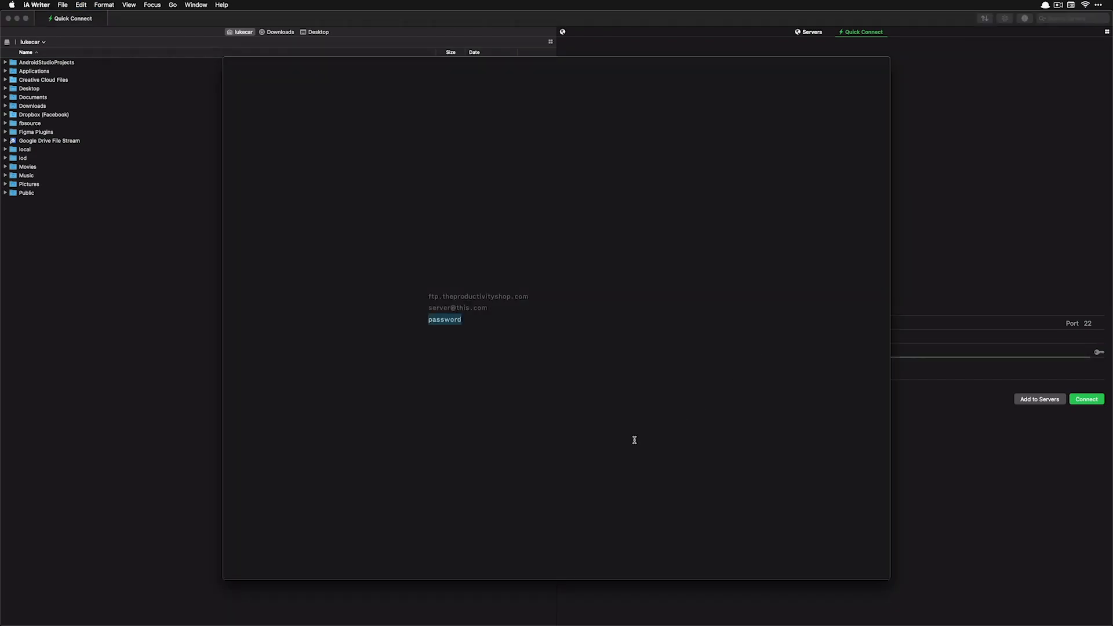
pyautogui.moveTo(534, 296); pyautogui.dragTo(423, 296)
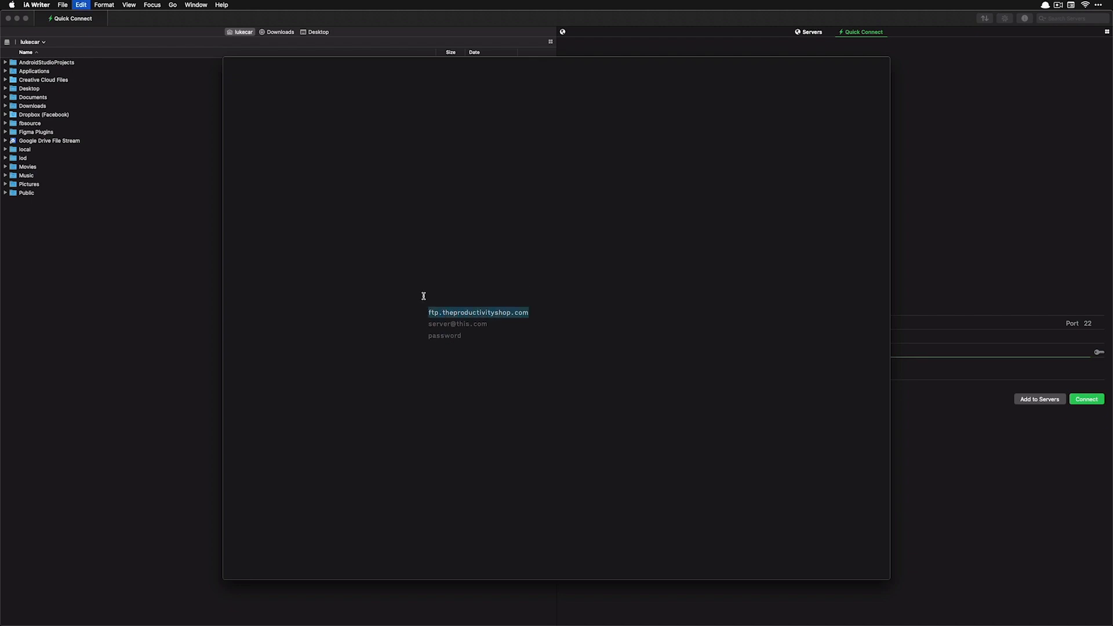
pyautogui.press('Down')
pyautogui.press('shift+super+Left')
pyautogui.press('Down')
pyautogui.press('super+Right')
pyautogui.press('shift+super+Left')
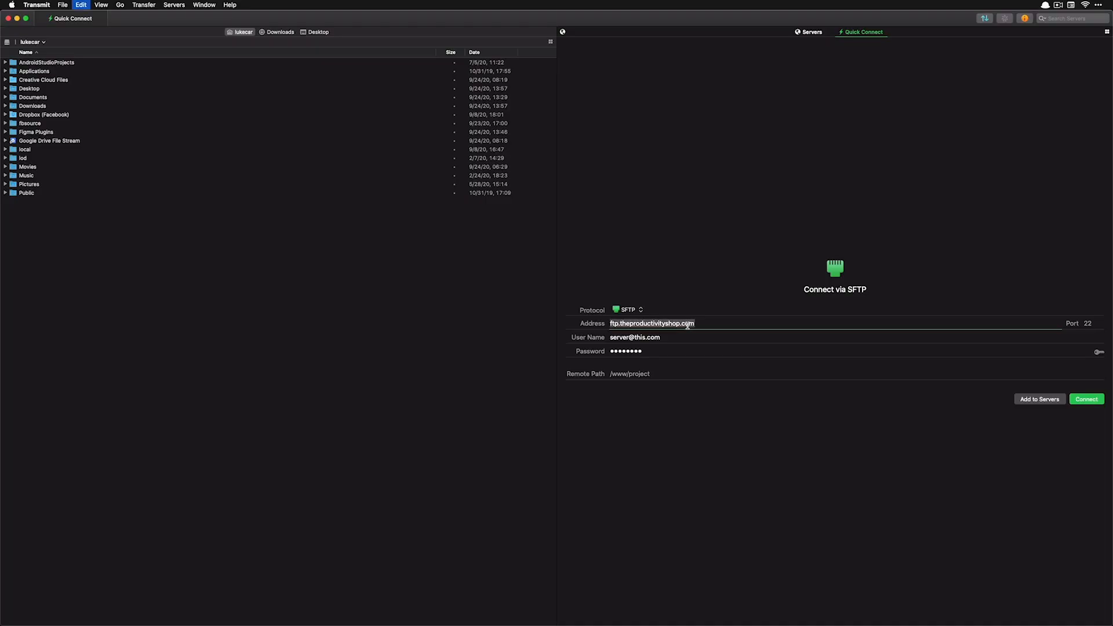
# Step: Clear the Address, User Name and Password fields in Transmit's SFTP connection form
pyautogui.press('BackSpace')
pyautogui.press('Tab')
pyautogui.press('Tab')
pyautogui.press('BackSpace')
pyautogui.press('Tab')
pyautogui.press('BackSpace')
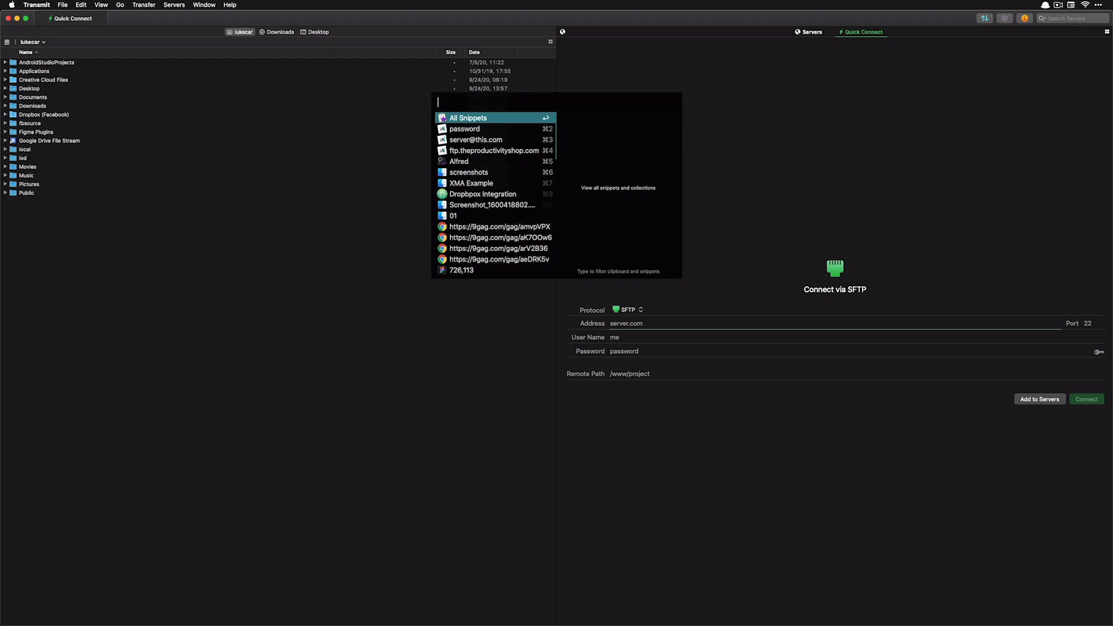
# Step: Fill in the Address field with ftp.theproductivityshop.com from Alfred's clipboard history
pyautogui.press('Down')
pyautogui.press('Down')
pyautogui.press('Down')
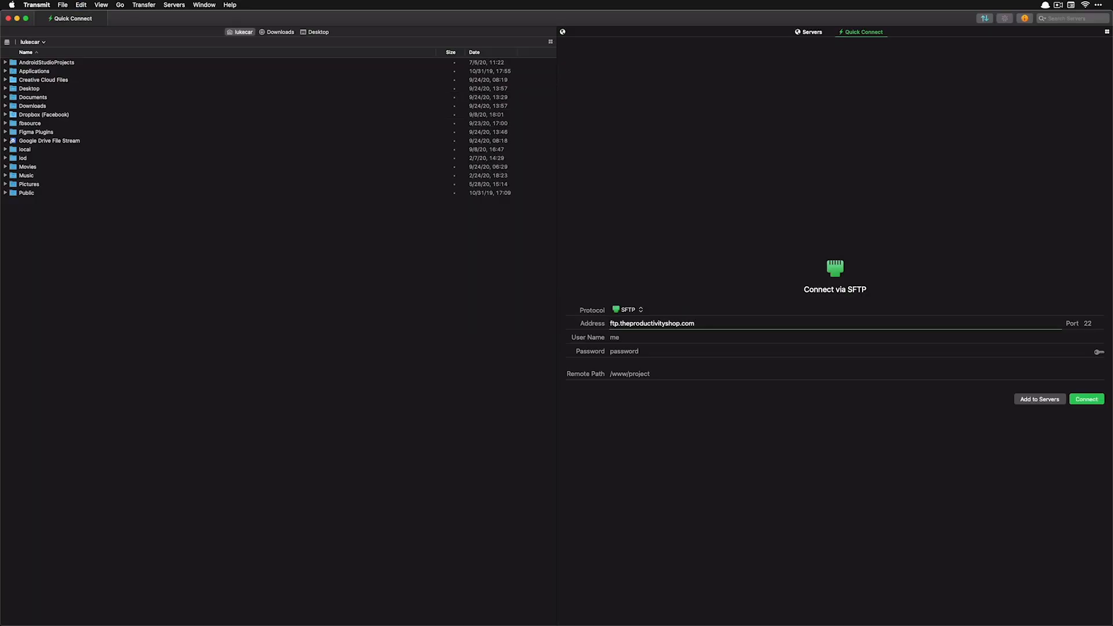
# Step: Fill in the User Name field with the login user name from Alfred's clipboard history
pyautogui.press('Tab')
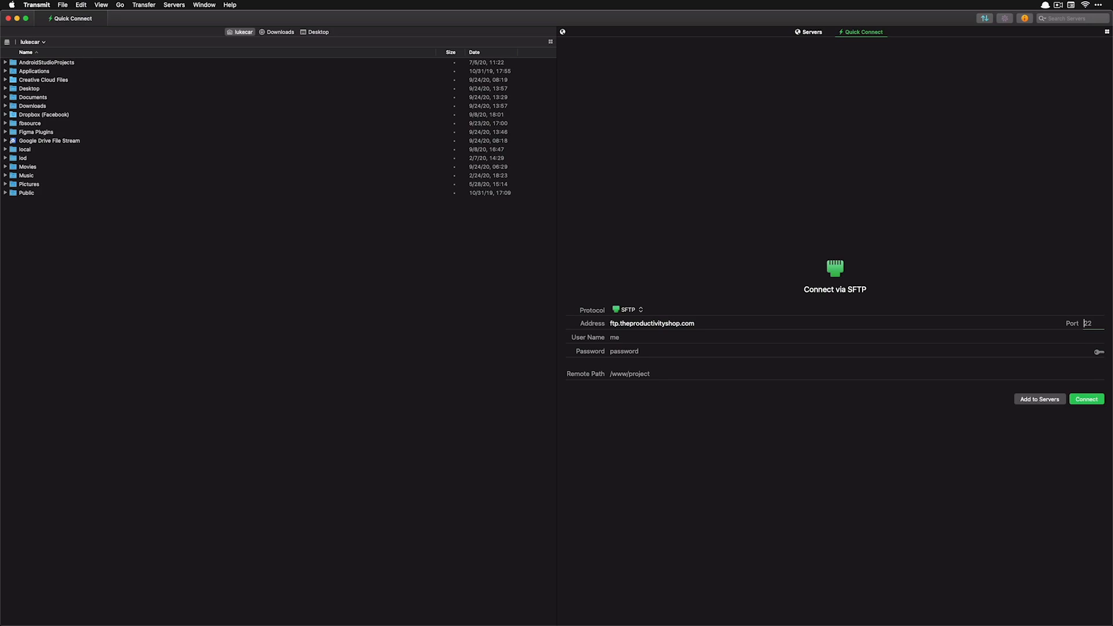
pyautogui.press('super+alt+c')
pyautogui.press('Down')
pyautogui.press('Down')
pyautogui.press('Down')
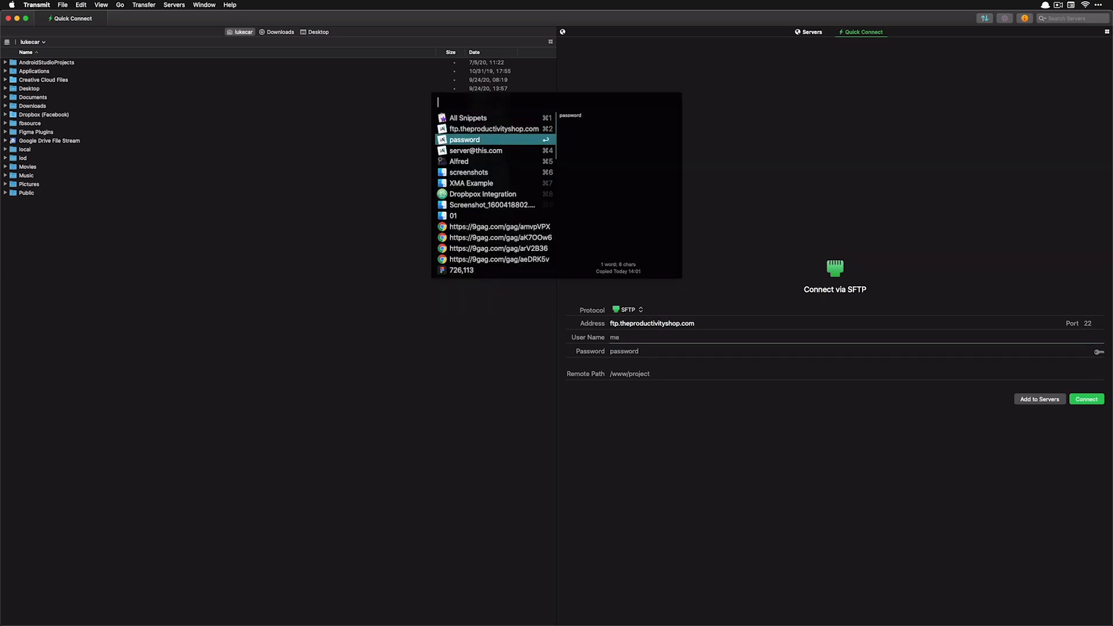
pyautogui.press('Return')
# Step: Fill in the Password field with the copied password from Alfred's clipboard history
pyautogui.press('Tab')
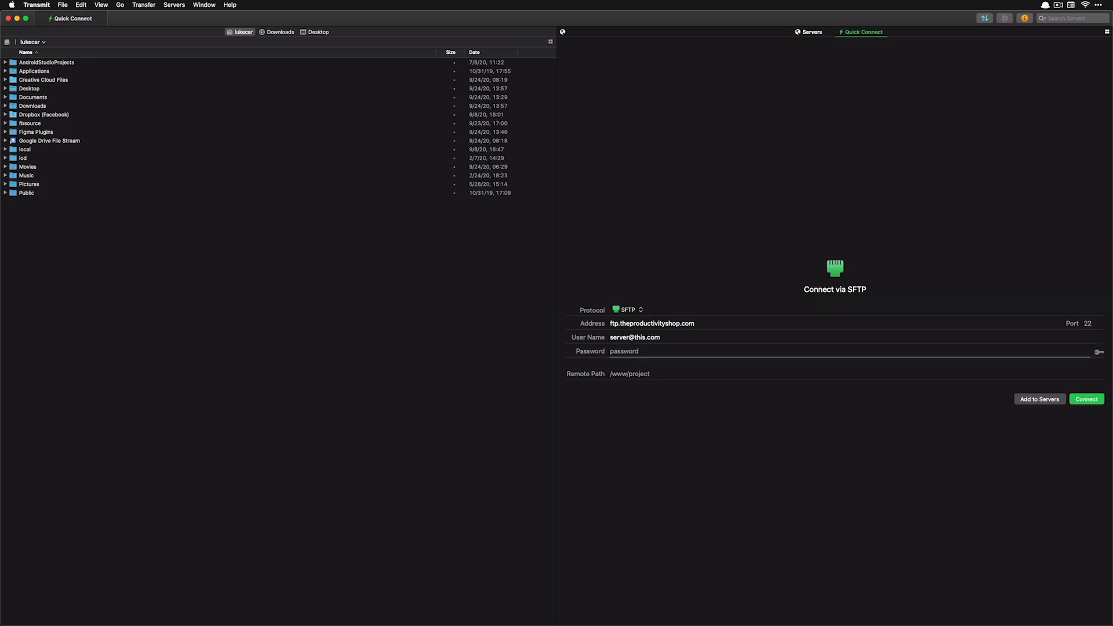
pyautogui.press('super+alt+c')
pyautogui.press('Down')
pyautogui.press('Down')
pyautogui.press('Down')
pyautogui.press('Return')
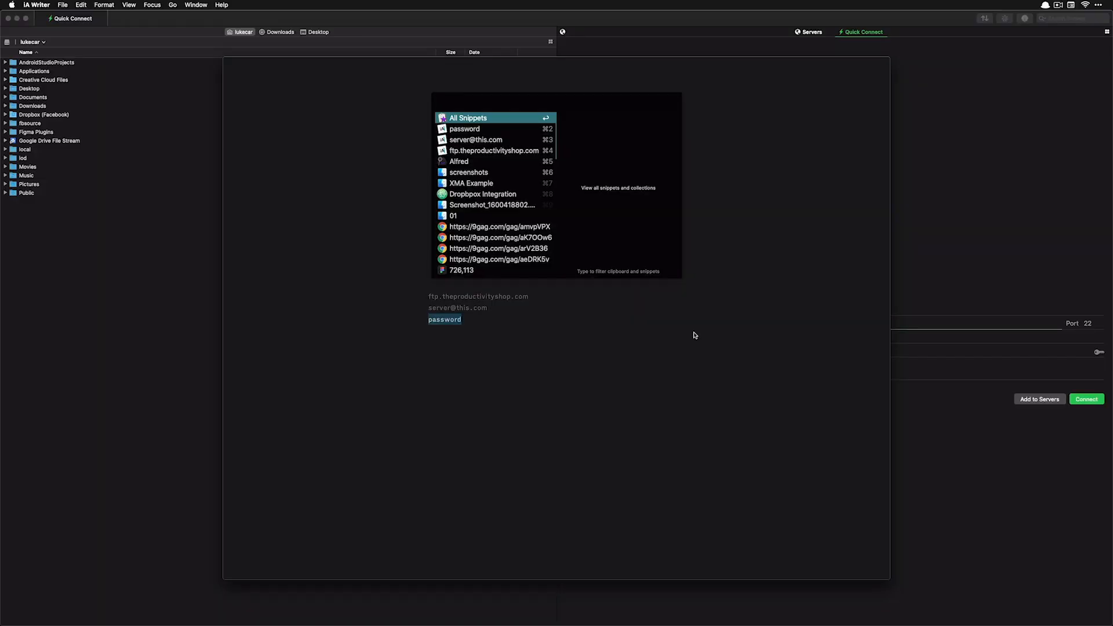
# Step: Filter the clipboard history by "9gag", and look up Alfred's clipboard clearing options with "clear"
pyautogui.write('9gag')
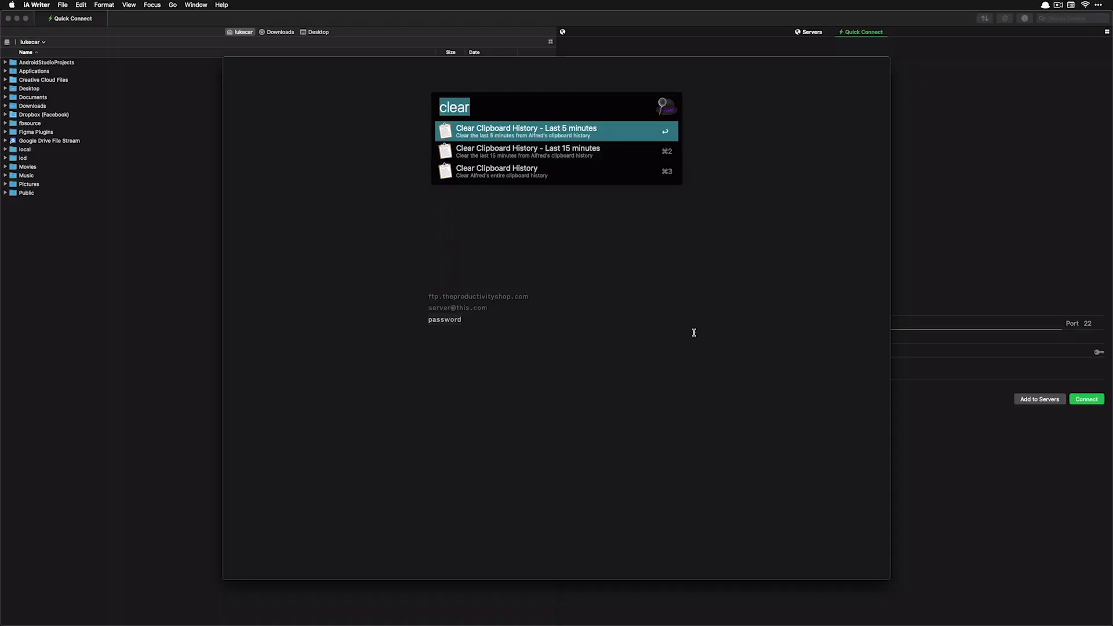
pyautogui.write('clear')
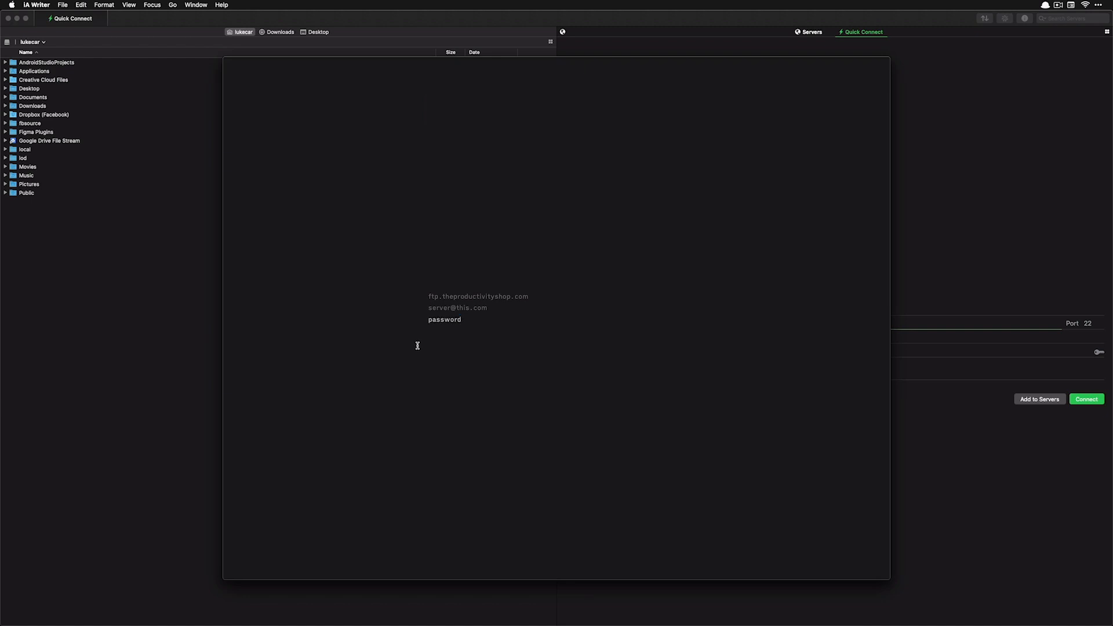
# Step: Replace all the text in the iA Writer note with "one"
pyautogui.moveTo(442, 354); pyautogui.dragTo(392, 270)
pyautogui.write('one')
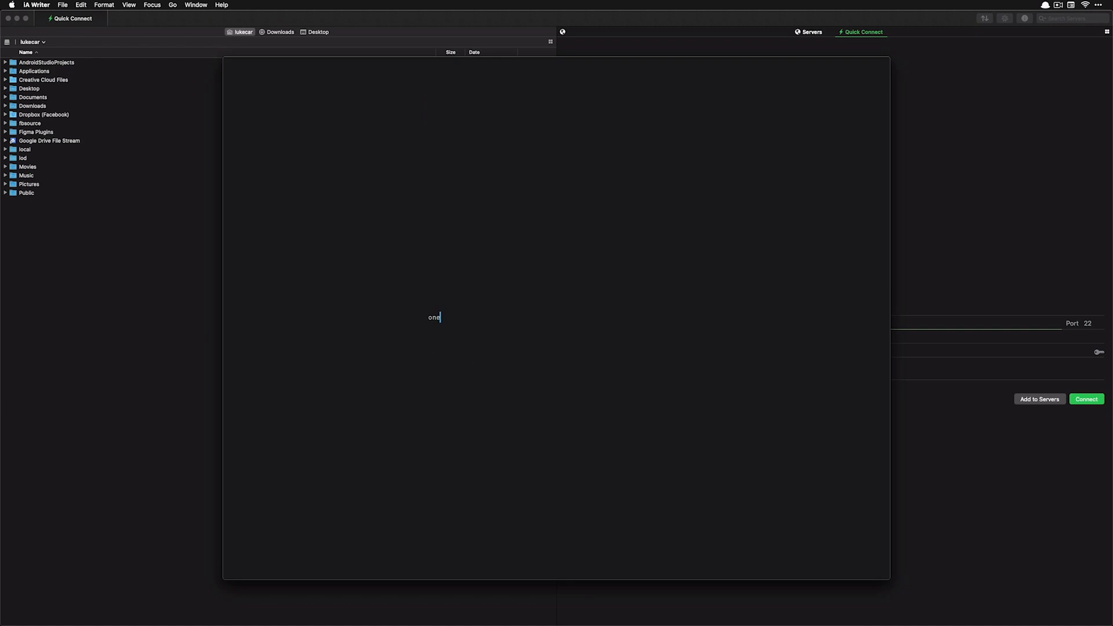